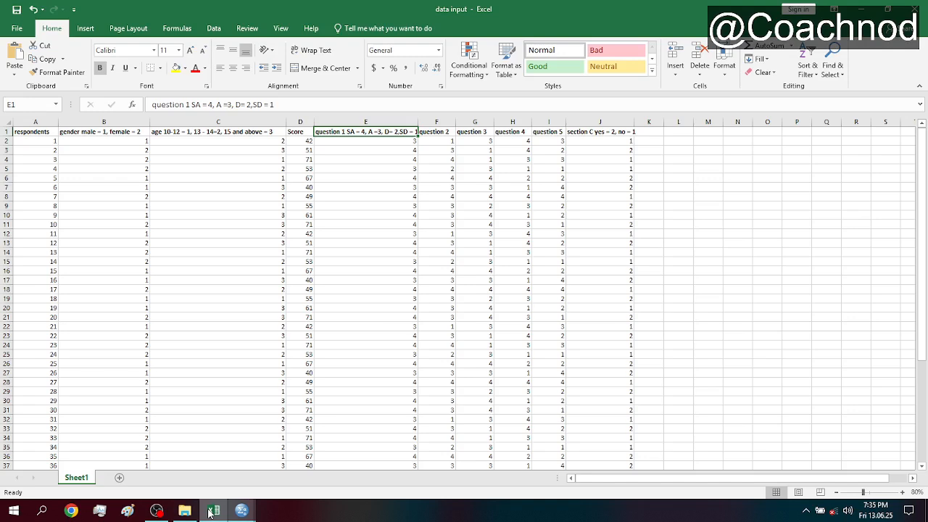
- Switch to the data input workbook in Excel and copy all respondent data, cells A2:J51, without the header row
{"action": "left_click", "coordinate": [212, 511]}
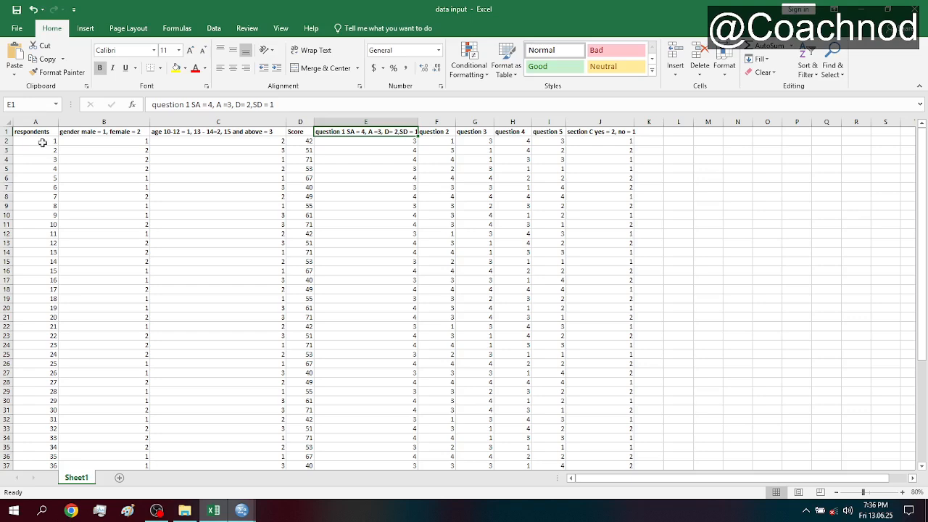
{"action": "left_click_drag", "start_coordinate": [43, 143], "coordinate": [626, 456]}
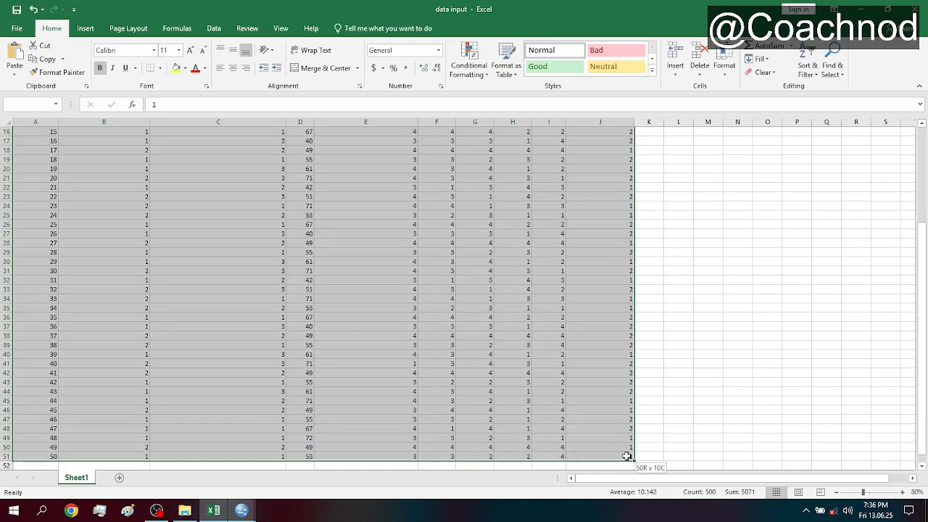
{"action": "left_click_drag", "start_coordinate": [626, 456], "coordinate": [590, 379]}
{"action": "left_click", "coordinate": [651, 373]}
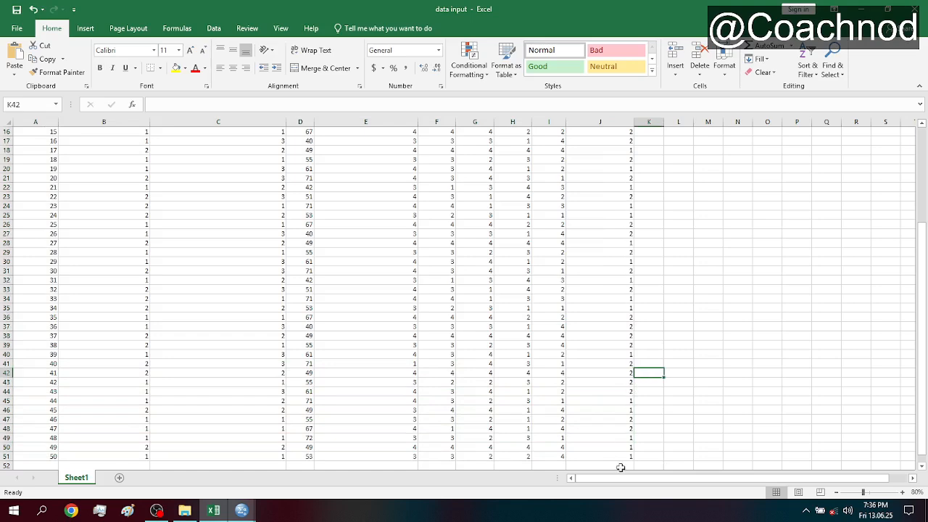
{"action": "left_click_drag", "start_coordinate": [623, 455], "coordinate": [50, 141]}
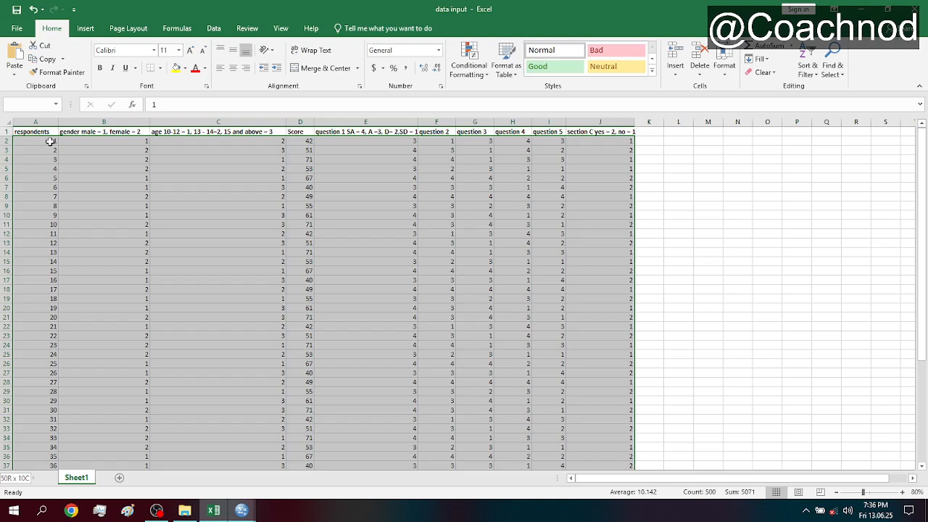
{"action": "mouse_move", "coordinate": [50, 142]}
{"action": "left_mouse_down"}
{"action": "mouse_move", "coordinate": [128, 169]}
{"action": "mouse_move", "coordinate": [45, 141]}
{"action": "left_mouse_up"}
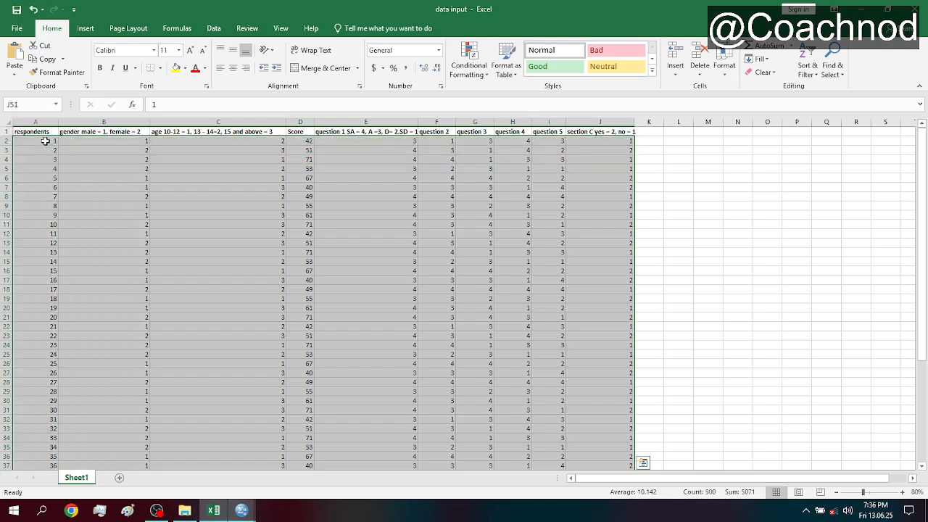
{"action": "key", "text": "ctrl+c"}
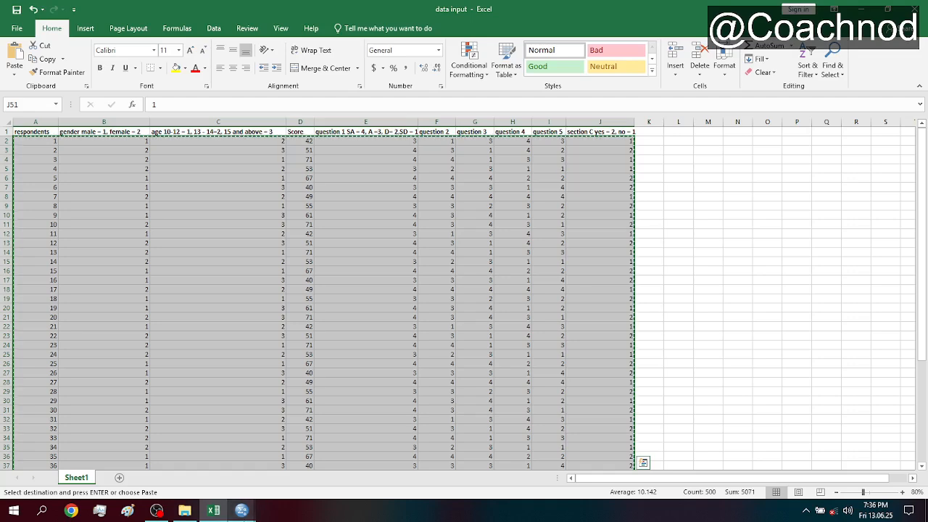
- Switch to the data inputat.sav dataset in SPSS and paste the copied data from row 1 of the respondents variable
{"action": "left_click", "coordinate": [241, 511]}
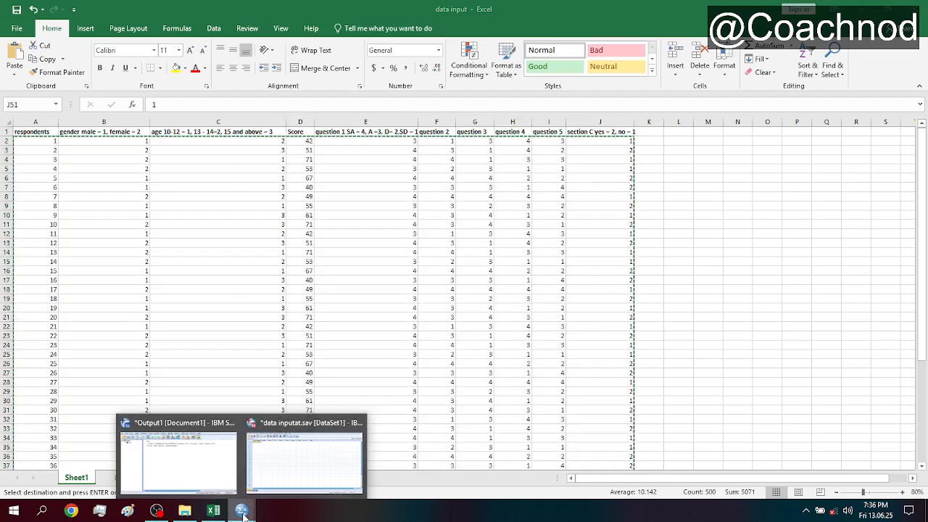
{"action": "left_click", "coordinate": [201, 472]}
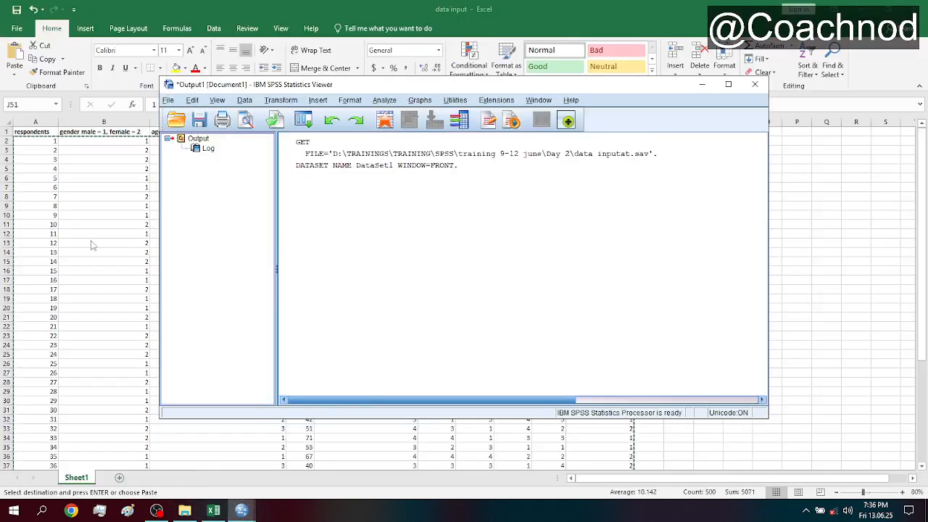
{"action": "left_click", "coordinate": [242, 510]}
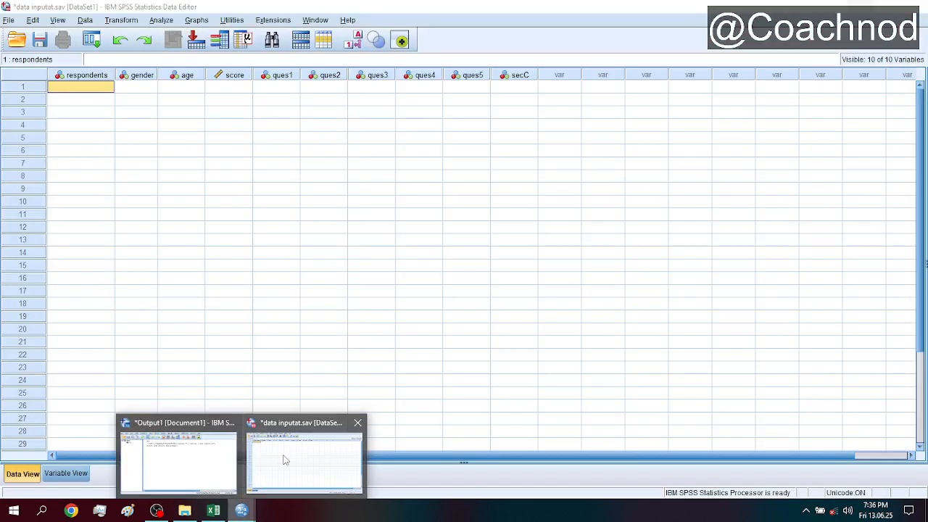
{"action": "left_click", "coordinate": [285, 460]}
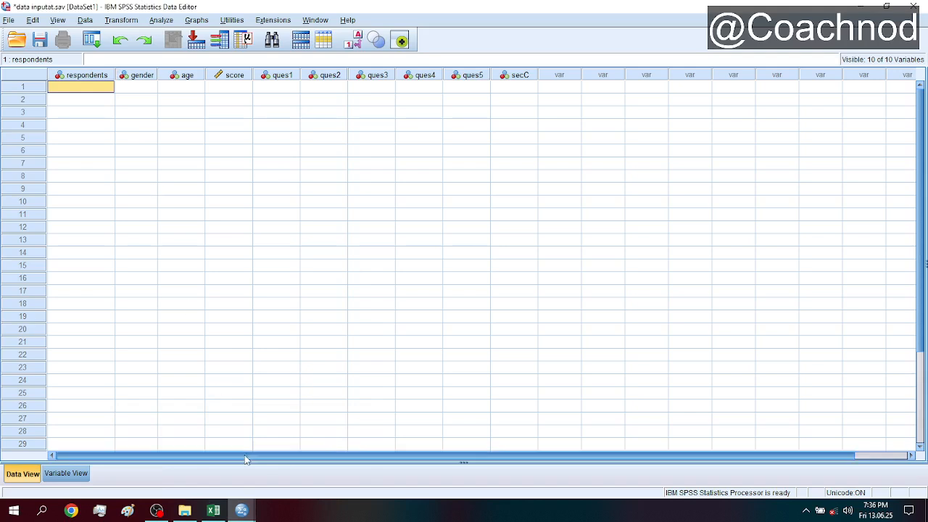
{"action": "left_click", "coordinate": [242, 511]}
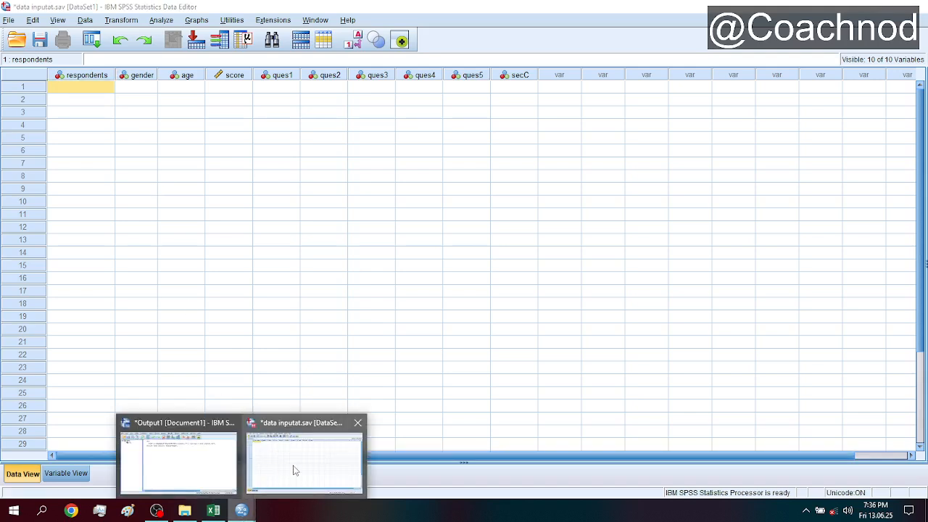
{"action": "mouse_move", "coordinate": [181, 464]}
{"action": "left_click", "coordinate": [285, 458]}
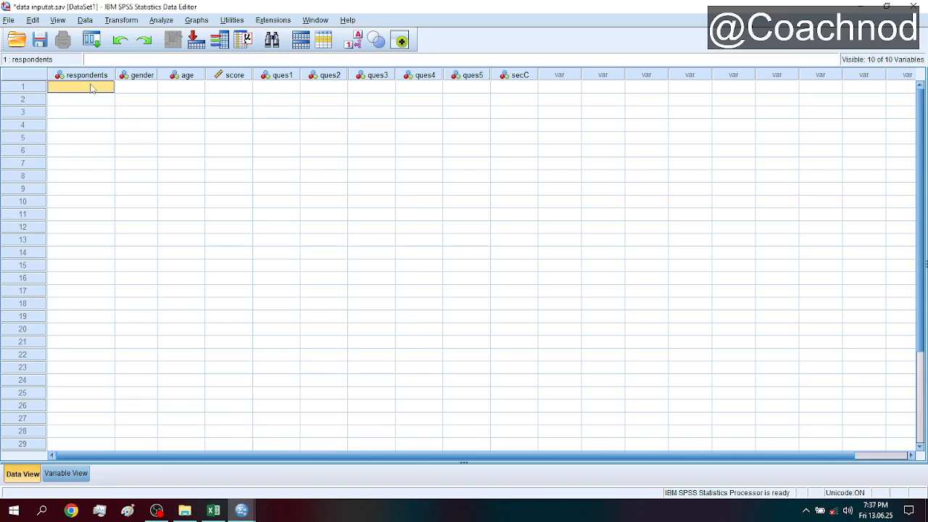
{"action": "key", "text": "ctrl+v"}
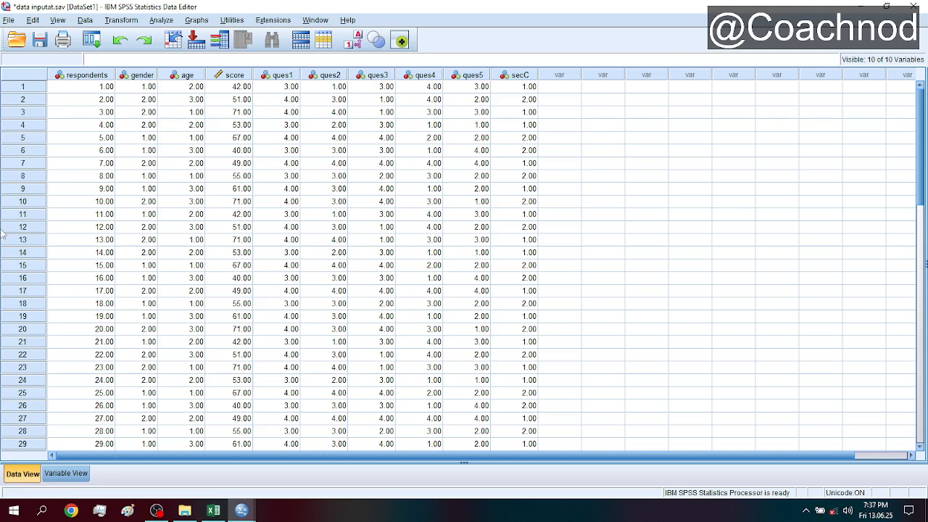
- Examine the pasted cases from the first respondent to the last to check that all rows were transferred
{"action": "left_click", "coordinate": [96, 91]}
{"action": "key", "text": "Down"}
{"action": "key", "text": "Down"}
{"action": "key", "text": "Down"}
{"action": "key", "text": "Down"}
{"action": "key", "text": "Down"}
{"action": "key", "text": "Down"}
{"action": "key", "text": "Down"}
{"action": "key", "text": "Up"}
{"action": "key", "text": "Up"}
{"action": "key", "text": "Up"}
{"action": "key", "text": "Up"}
{"action": "key", "text": "Up"}
{"action": "key", "text": "Up"}
{"action": "key", "text": "Up"}
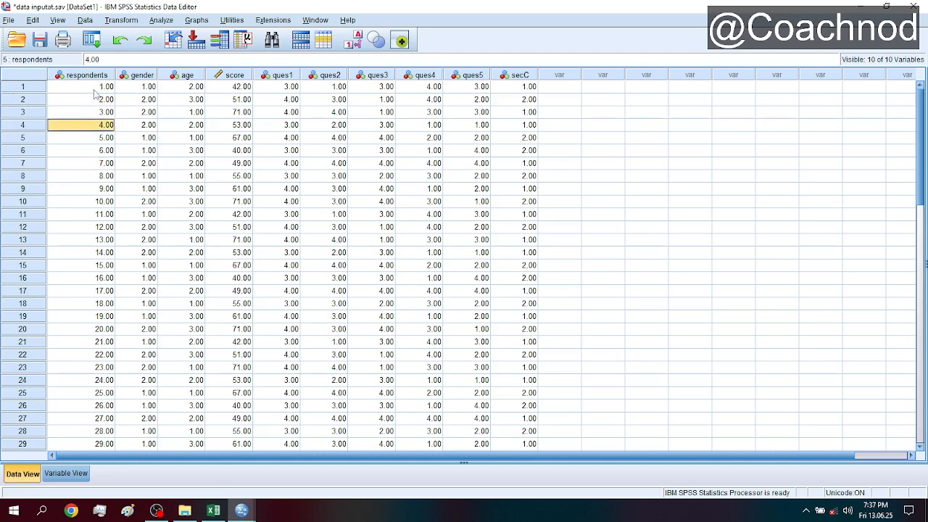
{"action": "key", "text": "Down"}
{"action": "key", "text": "Down"}
{"action": "key", "text": "Down"}
{"action": "key", "text": "Down"}
{"action": "key", "text": "Down"}
{"action": "key", "text": "Down"}
{"action": "key", "text": "Down"}
{"action": "key", "text": "Down"}
{"action": "key", "text": "Down"}
{"action": "key", "text": "Down"}
{"action": "key", "text": "Down"}
{"action": "key", "text": "Down"}
{"action": "key", "text": "Down"}
{"action": "key", "text": "Down"}
{"action": "key", "text": "Down"}
{"action": "key", "text": "Down"}
{"action": "key", "text": "Down"}
{"action": "key", "text": "Down"}
{"action": "key", "text": "Down"}
{"action": "key", "text": "Down"}
{"action": "key", "text": "Down"}
{"action": "key", "text": "Down"}
{"action": "key", "text": "Down"}
{"action": "key", "text": "Down"}
{"action": "key", "text": "Down"}
{"action": "key", "text": "Down"}
{"action": "key", "text": "Down"}
{"action": "key", "text": "Down"}
{"action": "key", "text": "Down"}
{"action": "key", "text": "Down"}
{"action": "key", "text": "Down"}
{"action": "key", "text": "Down"}
{"action": "key", "text": "Down"}
{"action": "key", "text": "Down"}
{"action": "key", "text": "Down"}
{"action": "key", "text": "Down"}
{"action": "key", "text": "Down"}
{"action": "key", "text": "Down"}
{"action": "key", "text": "Down"}
{"action": "key", "text": "Down"}
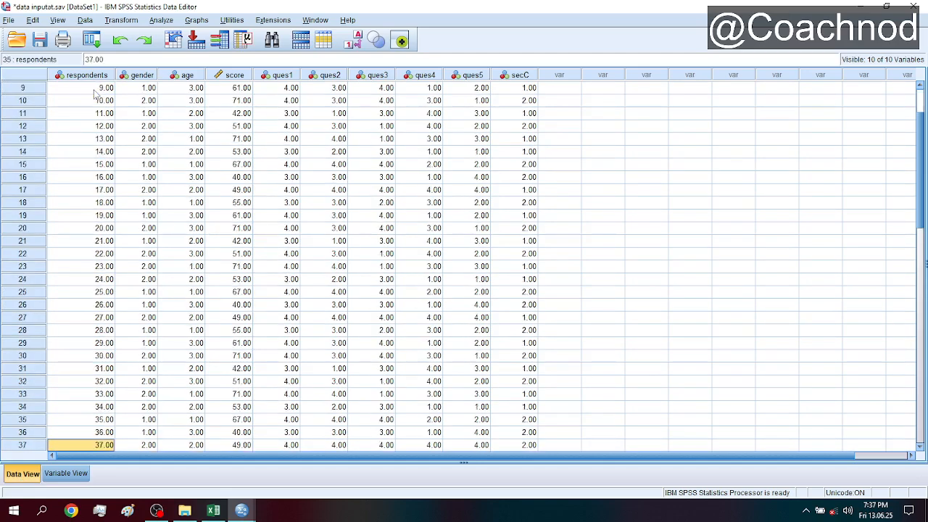
{"action": "key", "text": "Down"}
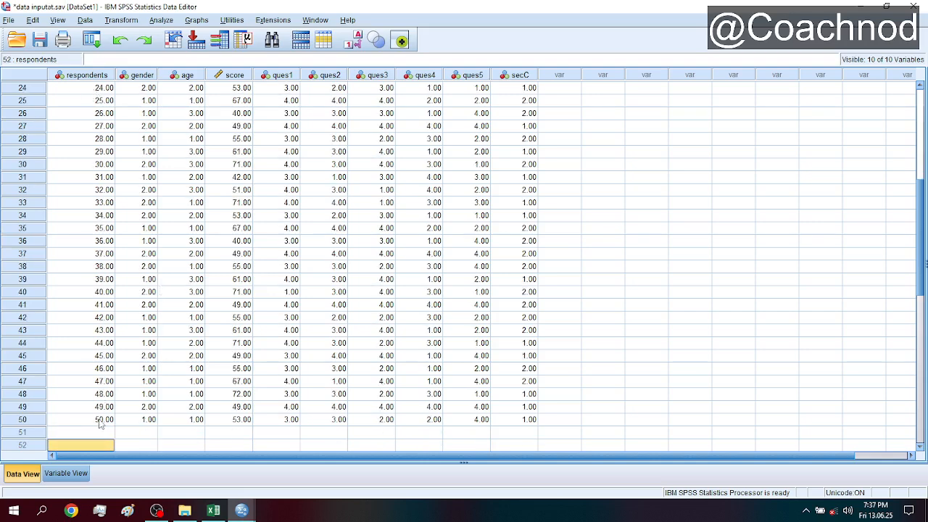
{"action": "key", "text": "Up"}
{"action": "key", "text": "Up"}
{"action": "key", "text": "Up"}
{"action": "key", "text": "Up"}
{"action": "key", "text": "Up"}
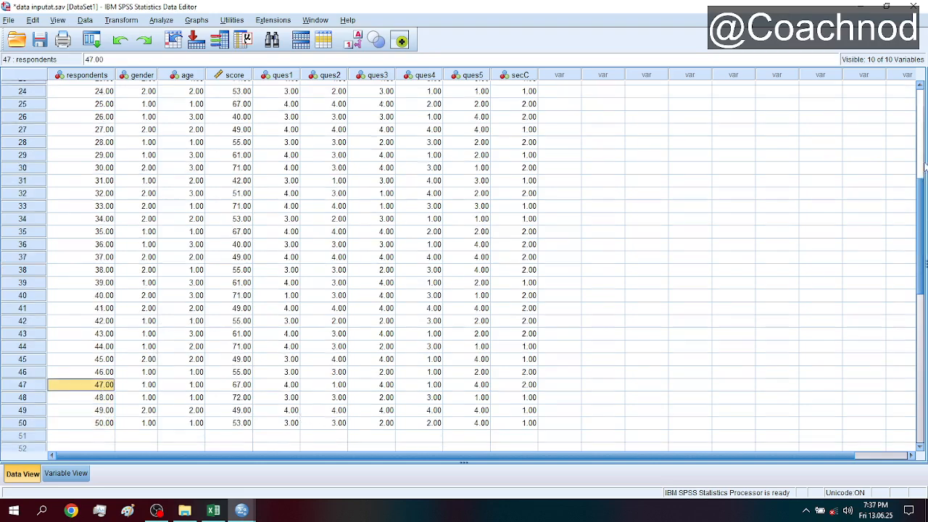
{"action": "left_click_drag", "start_coordinate": [924, 194], "coordinate": [924, 87]}
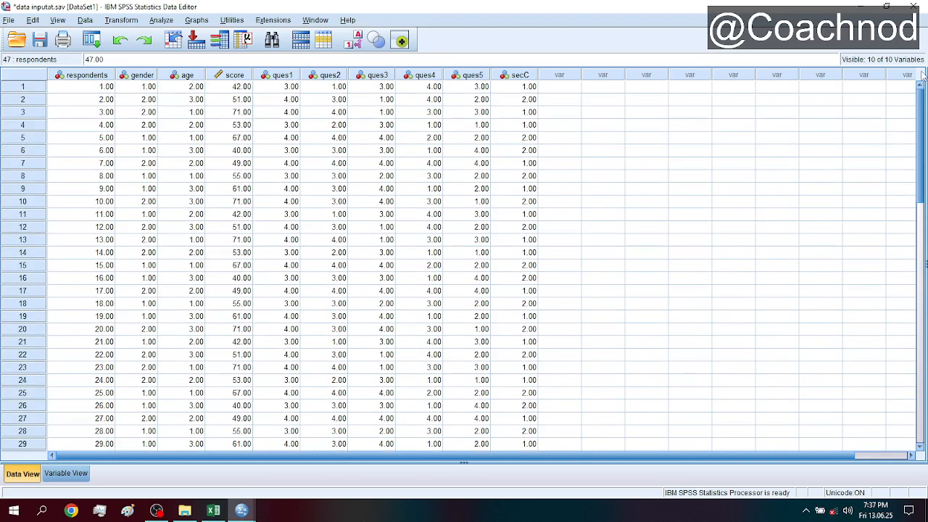
- Review the pasted values variable by variable, from gender, age and score through the question variables to secC
{"action": "left_click", "coordinate": [137, 75]}
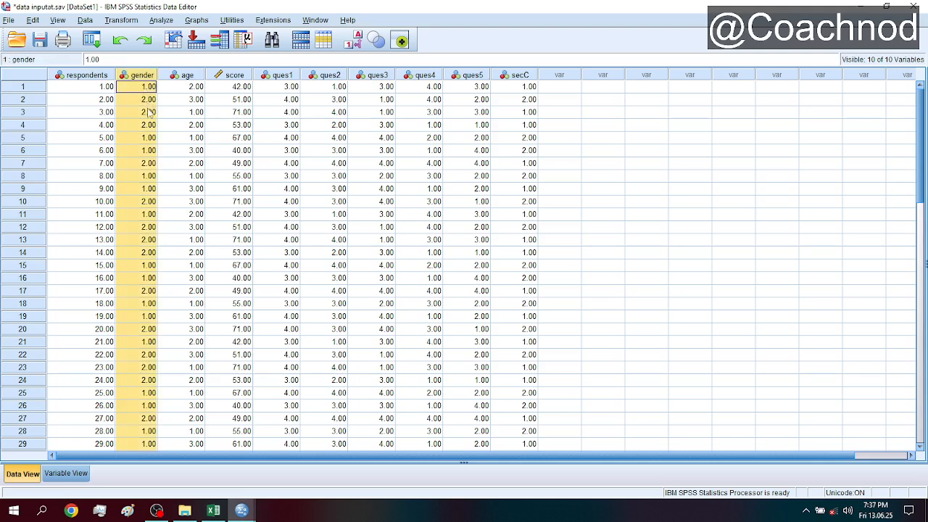
{"action": "left_click", "coordinate": [191, 76]}
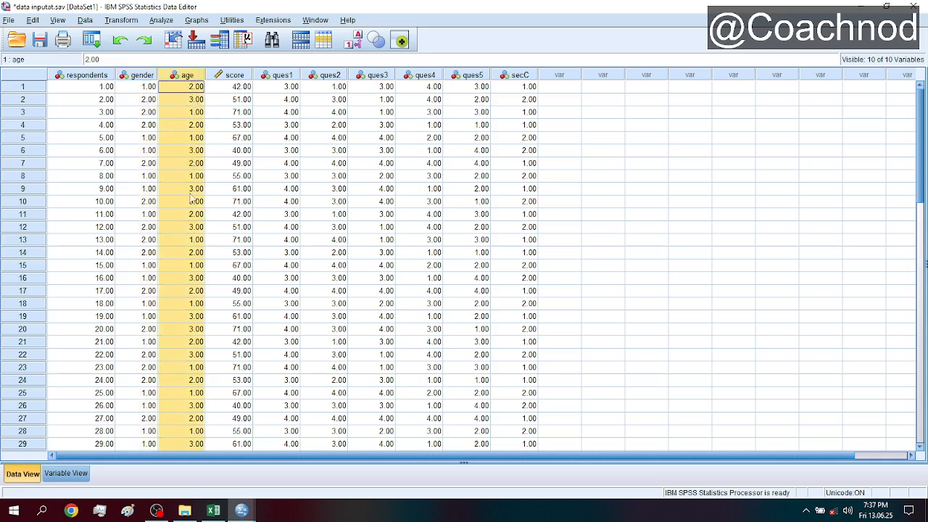
{"action": "left_click", "coordinate": [234, 75]}
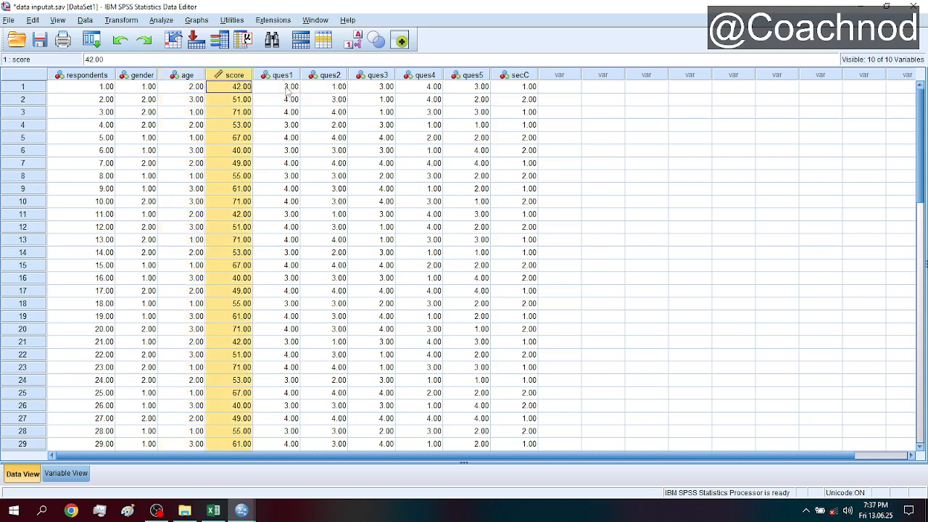
{"action": "left_click", "coordinate": [330, 77]}
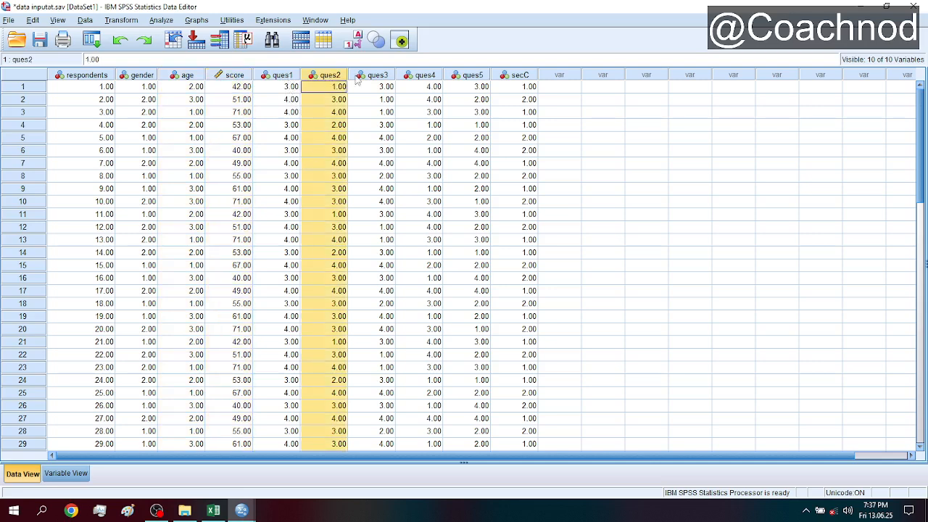
{"action": "left_click", "coordinate": [374, 77]}
{"action": "left_click", "coordinate": [416, 78]}
{"action": "left_click", "coordinate": [472, 76]}
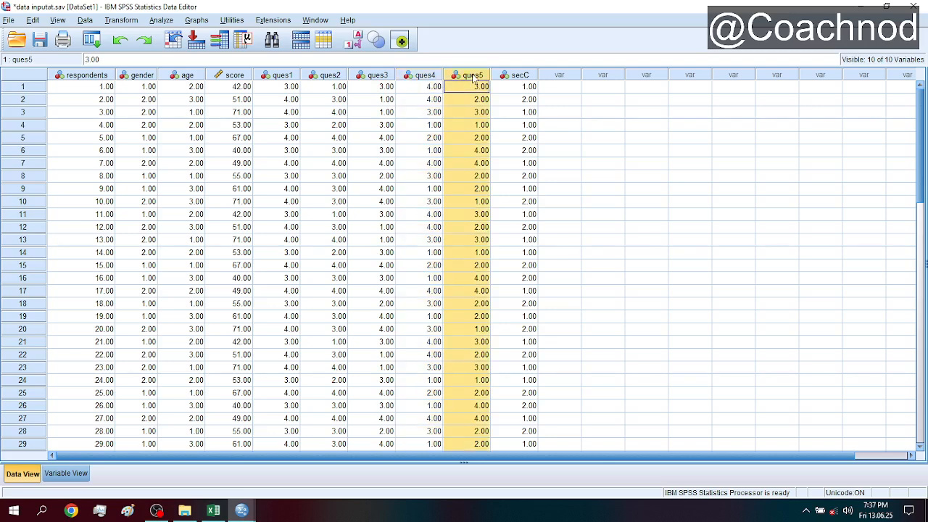
{"action": "left_click", "coordinate": [506, 77]}
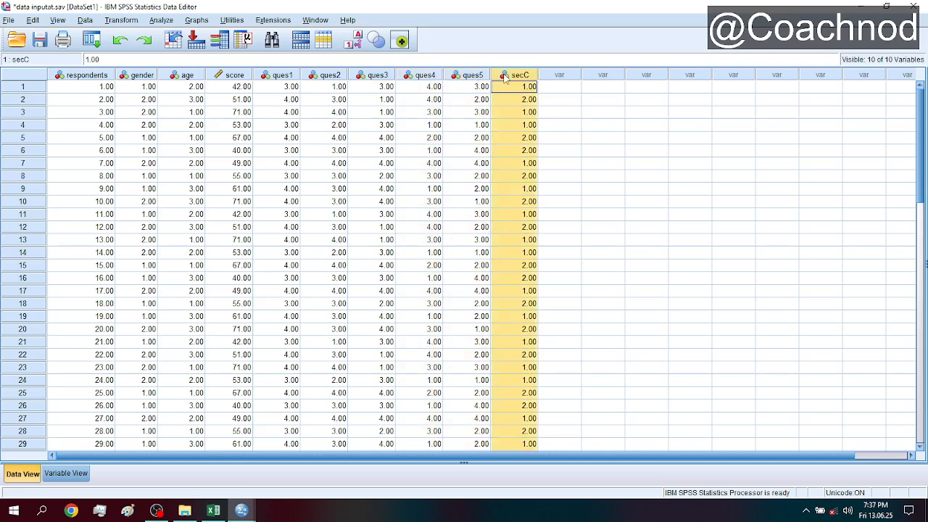
{"action": "left_click", "coordinate": [475, 77]}
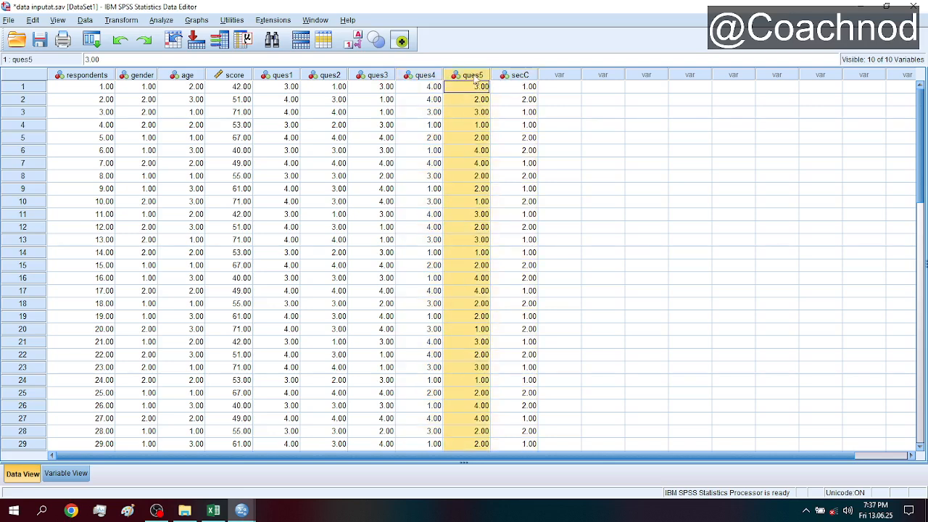
{"action": "left_click", "coordinate": [522, 77]}
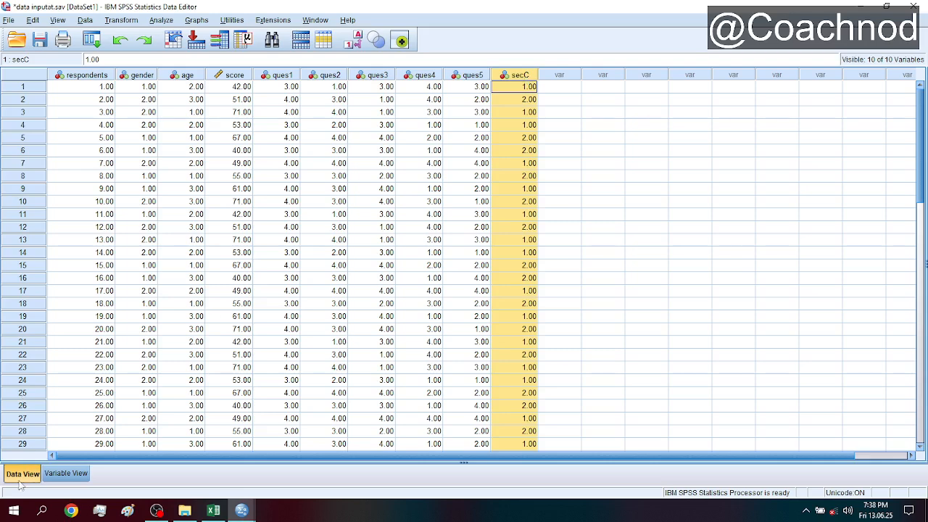
- Show the variable definitions and widen the Label column enough to read the full variable labels
{"action": "left_click", "coordinate": [66, 475]}
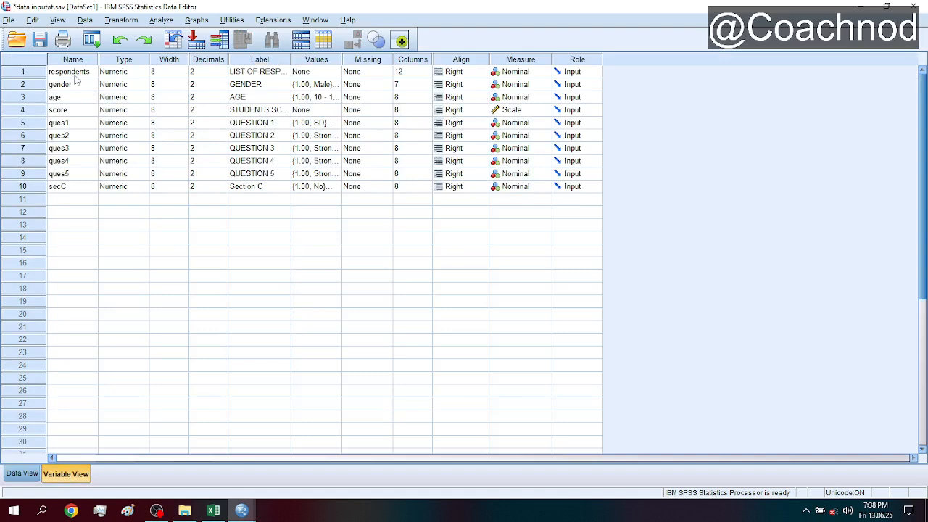
{"action": "left_click", "coordinate": [255, 76]}
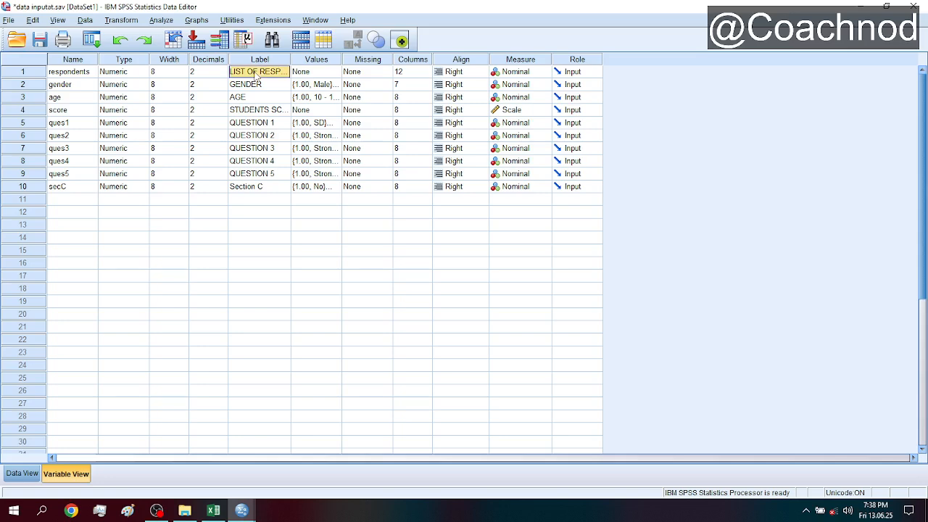
{"action": "left_click_drag", "start_coordinate": [290, 59], "coordinate": [346, 62]}
{"action": "left_click", "coordinate": [265, 86]}
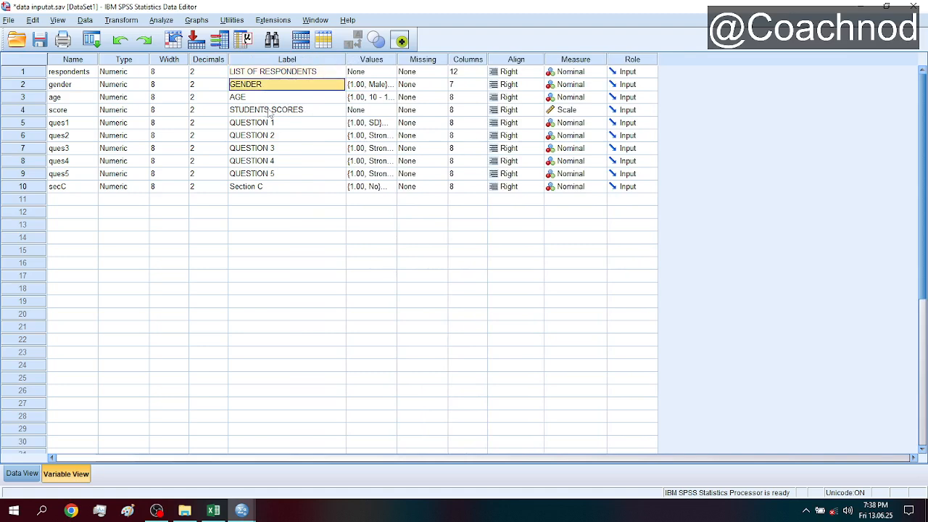
{"action": "left_click", "coordinate": [270, 110]}
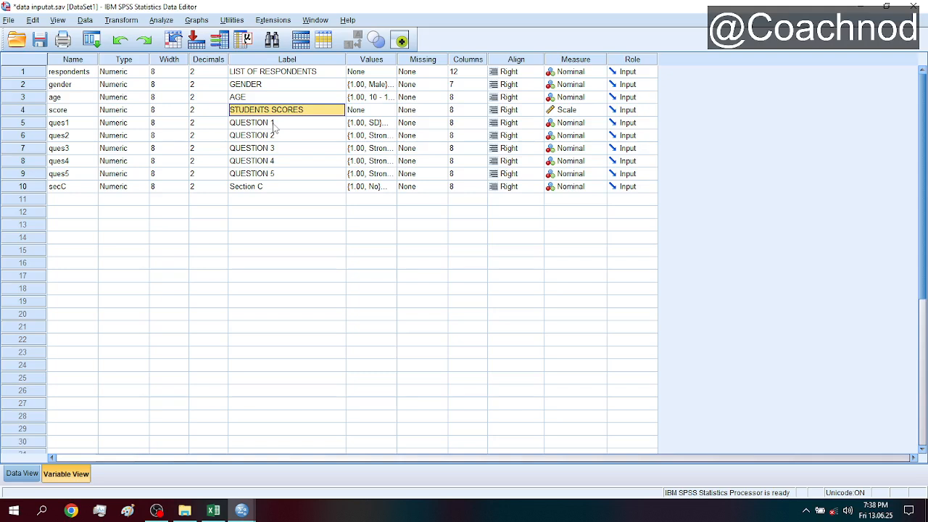
- Extend the ques1 variable's label to "QUESTION 1 impact of reading on examination"
{"action": "left_click", "coordinate": [274, 125]}
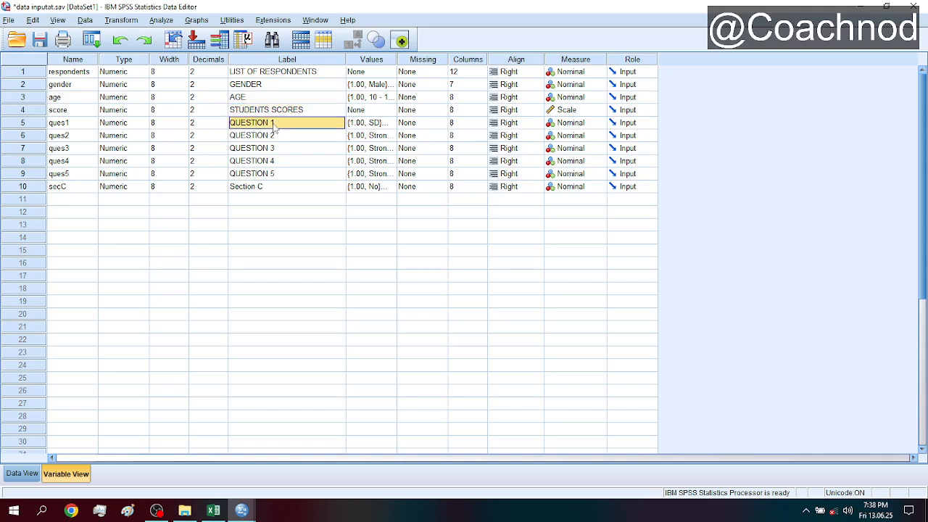
{"action": "left_click", "coordinate": [274, 124]}
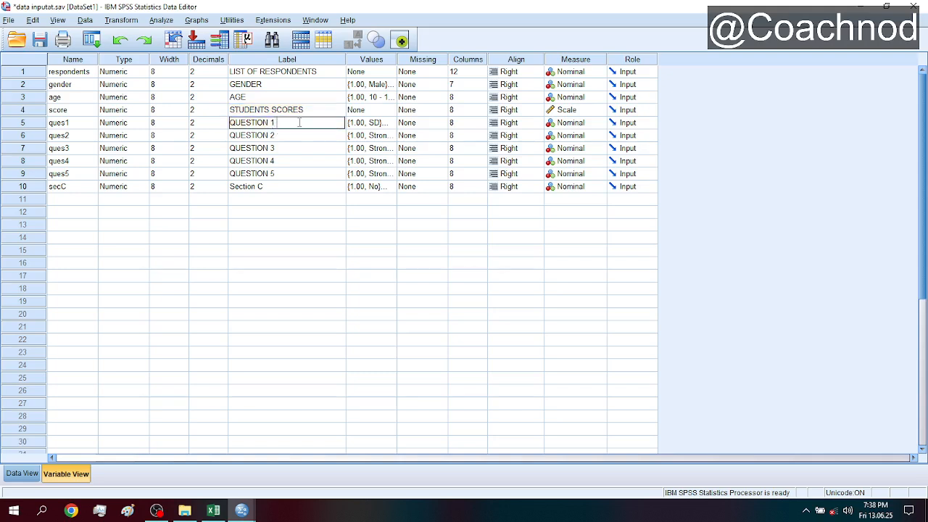
{"action": "type", "text": "impact of reading on"}
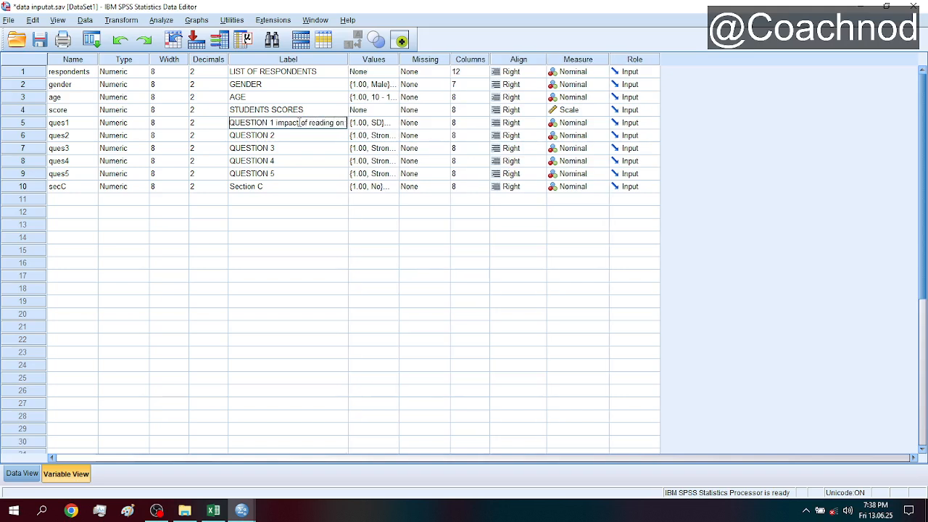
{"action": "type", "text": " ex"}
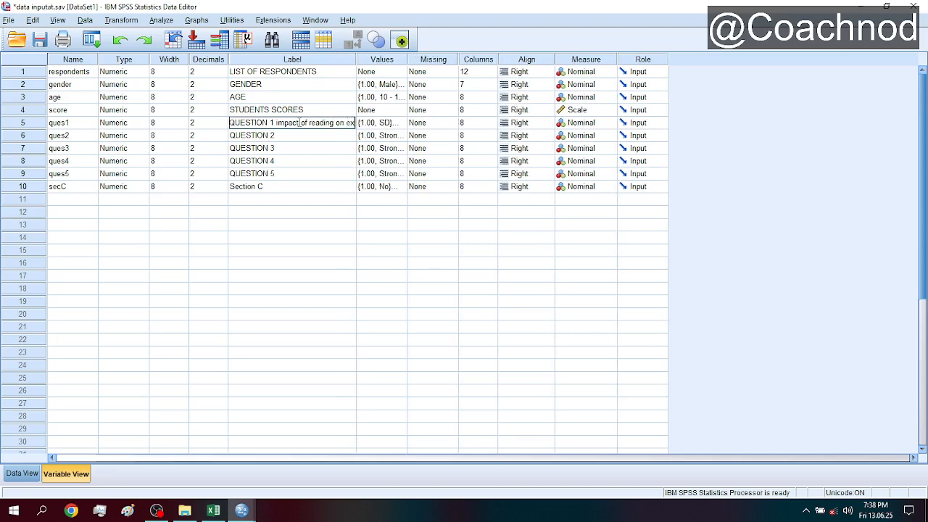
{"action": "type", "text": "am"}
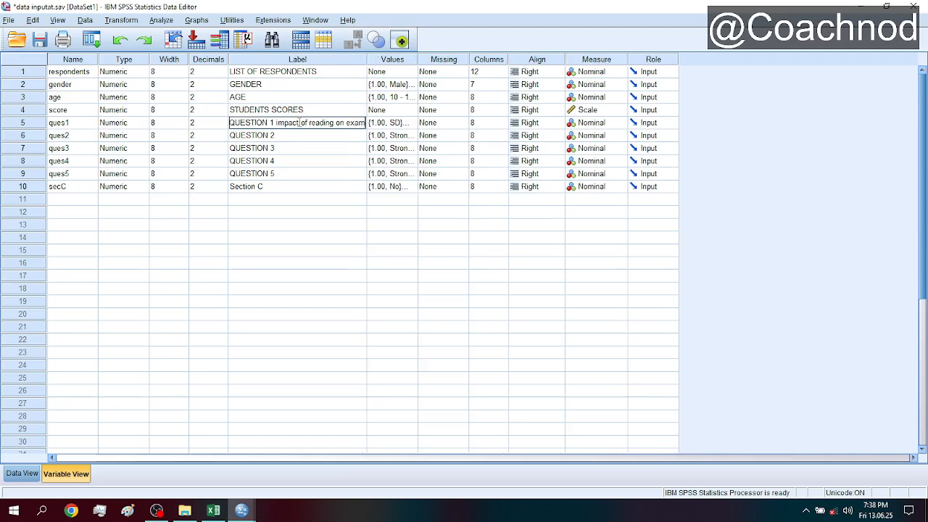
{"action": "type", "text": "ination"}
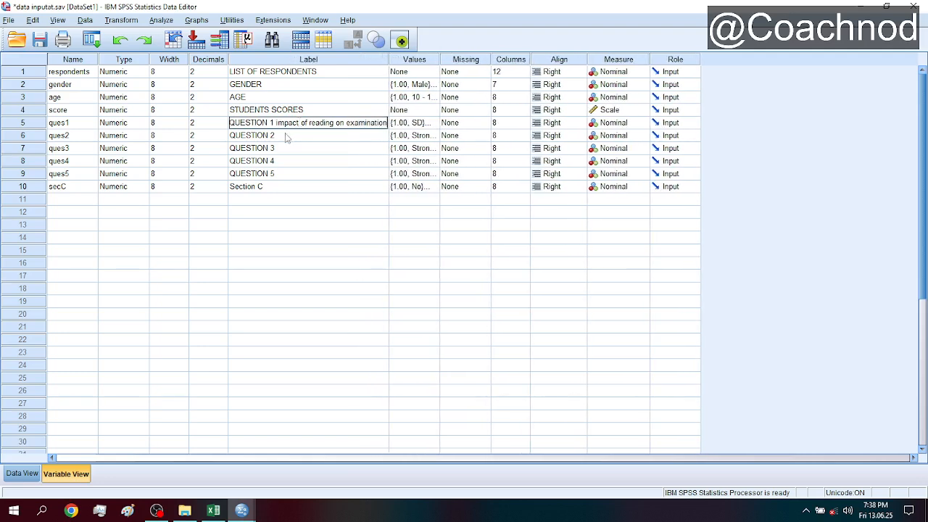
- Extend the ques2 variable's label to "QUESTION 2 influence of friend on students performance", correcting the spelling of "performance"
{"action": "left_click", "coordinate": [286, 136]}
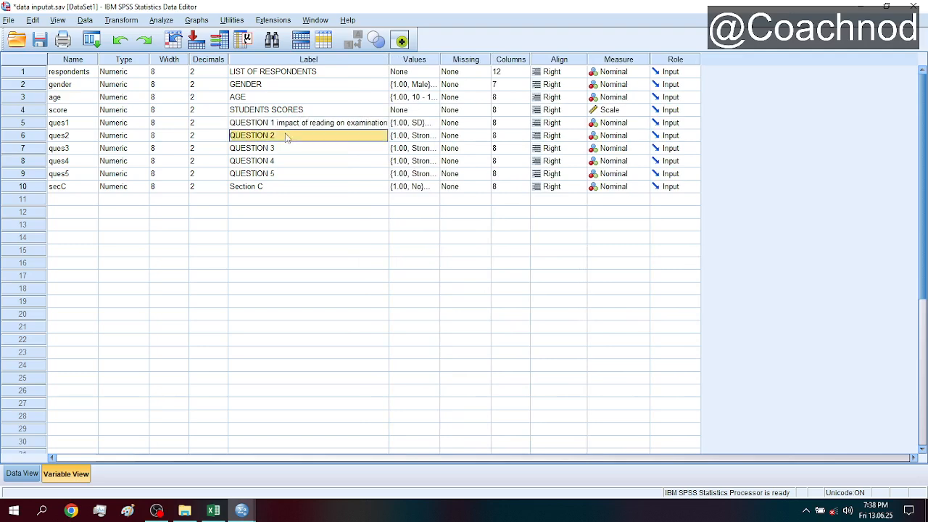
{"action": "left_click", "coordinate": [285, 133]}
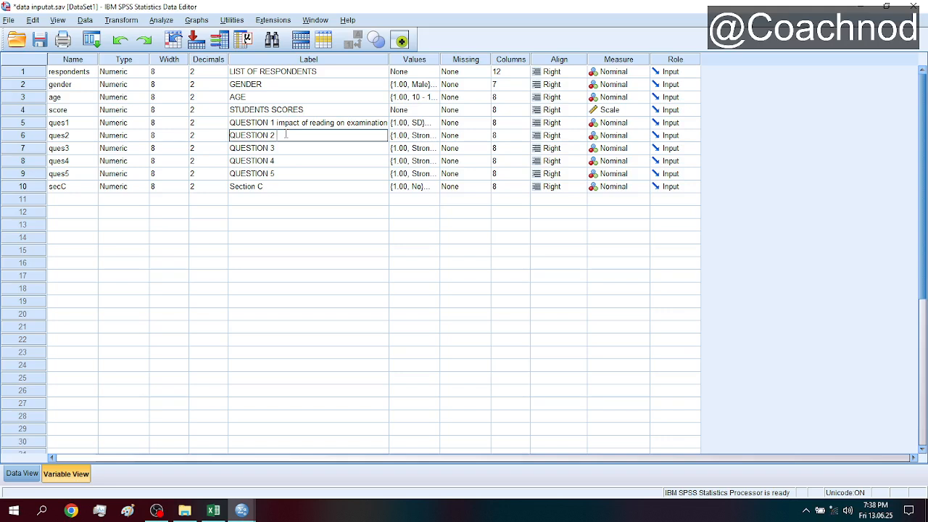
{"action": "type", "text": "influence"}
{"action": "type", "text": "of friend on student"}
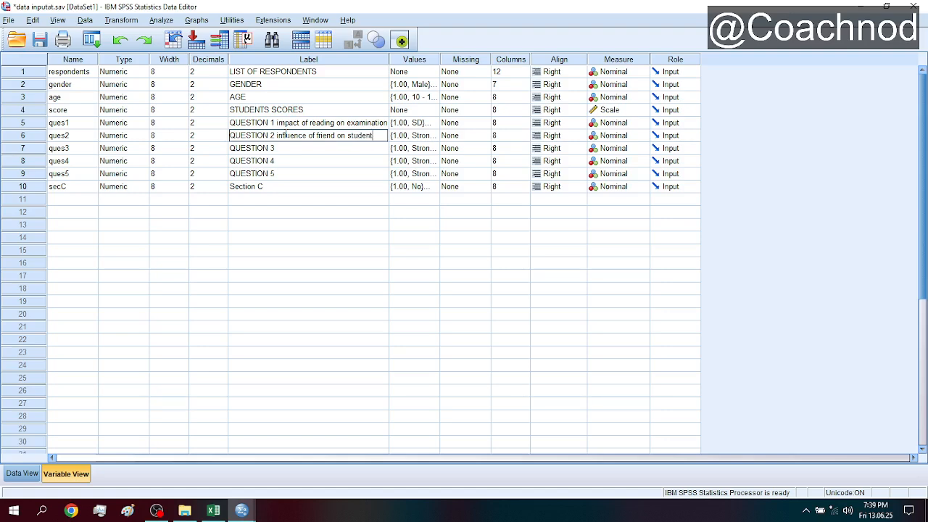
{"action": "type", "text": "s perfromance"}
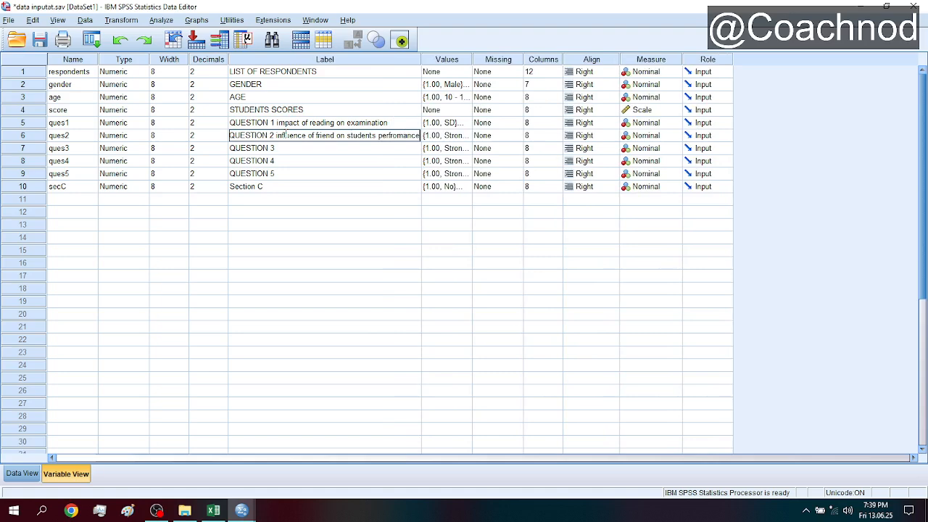
{"action": "left_click", "coordinate": [392, 135]}
{"action": "key", "text": "BackSpace"}
{"action": "type", "text": "r"}
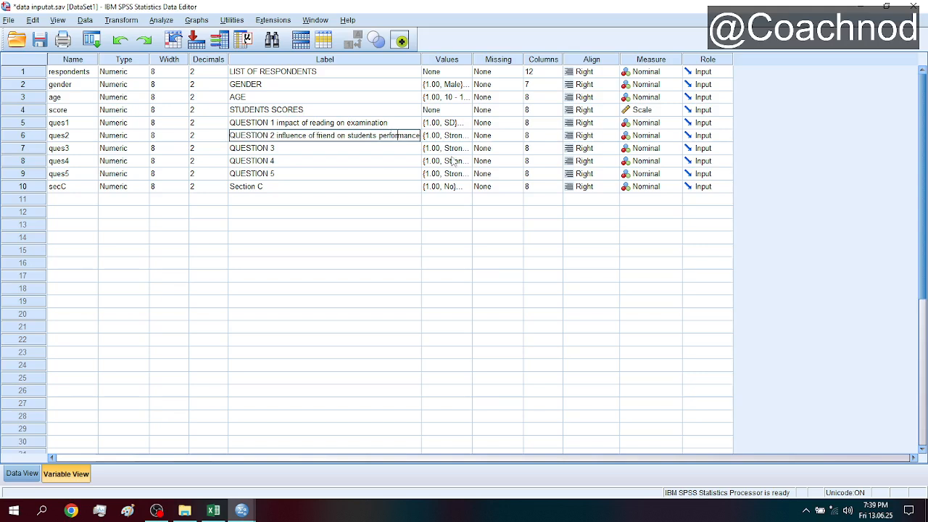
{"action": "left_click", "coordinate": [305, 149]}
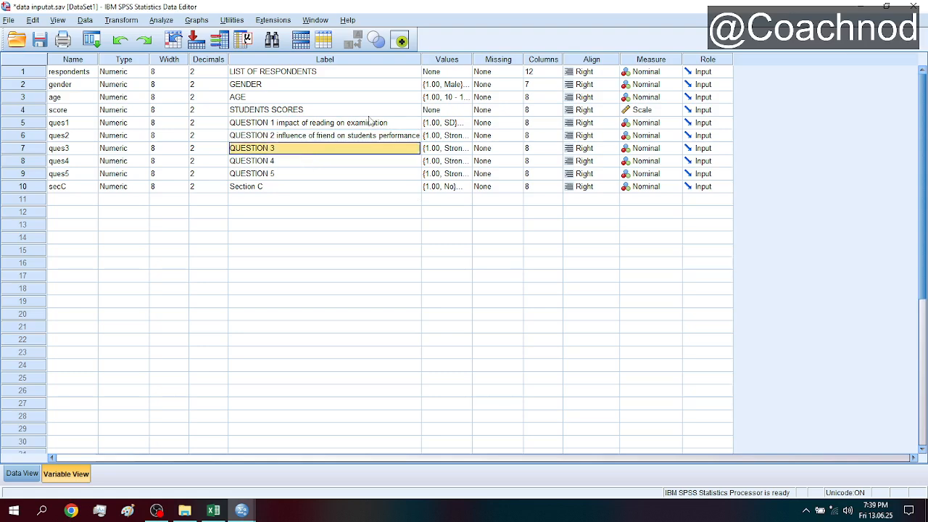
- Review the value labels defined for ques1 and close them without changes
{"action": "left_click", "coordinate": [368, 115]}
{"action": "left_click", "coordinate": [357, 124]}
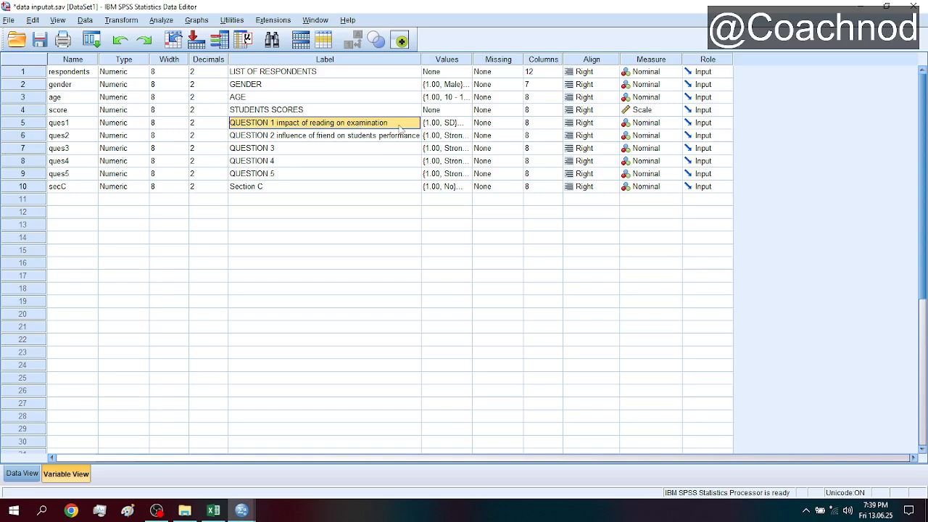
{"action": "left_click", "coordinate": [466, 124]}
{"action": "left_click", "coordinate": [466, 124]}
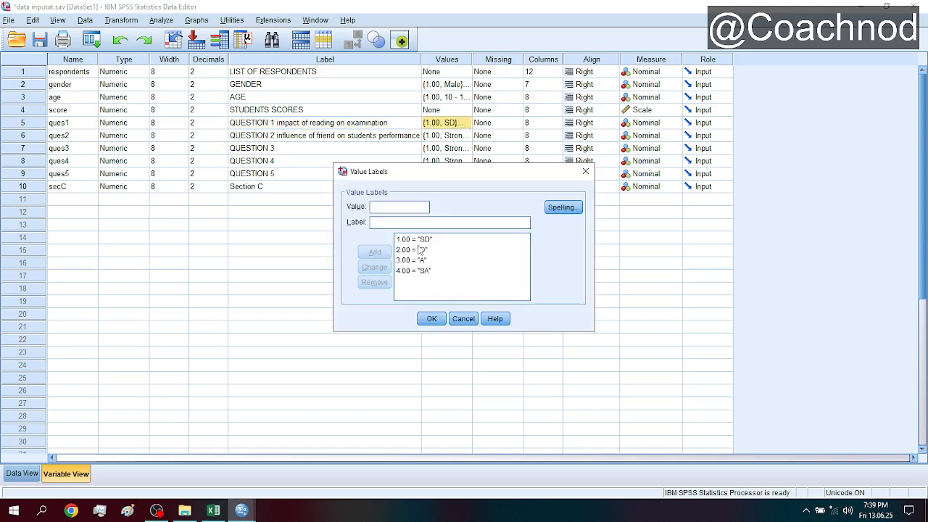
{"action": "left_click", "coordinate": [311, 139]}
{"action": "left_click", "coordinate": [585, 172]}
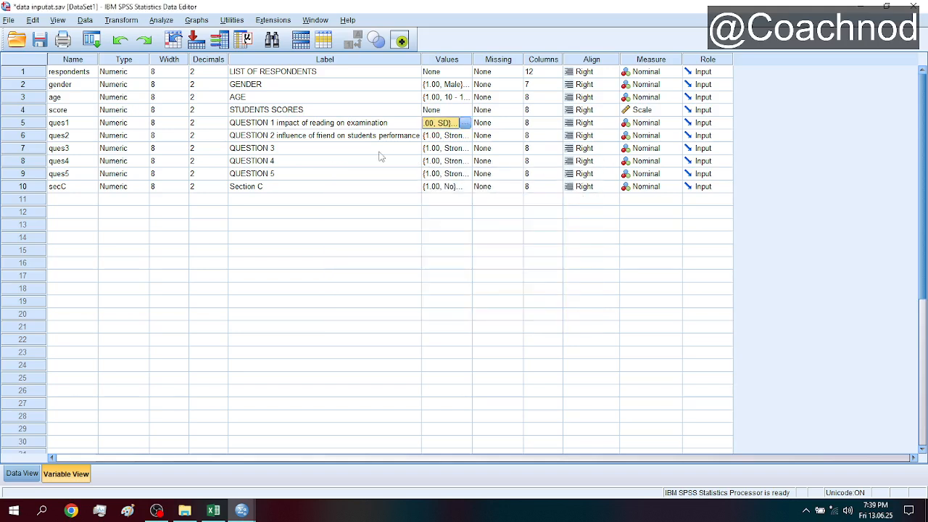
- Extend the secC variable's label to "Section C influence of social media on students performance"
{"action": "left_click", "coordinate": [270, 190]}
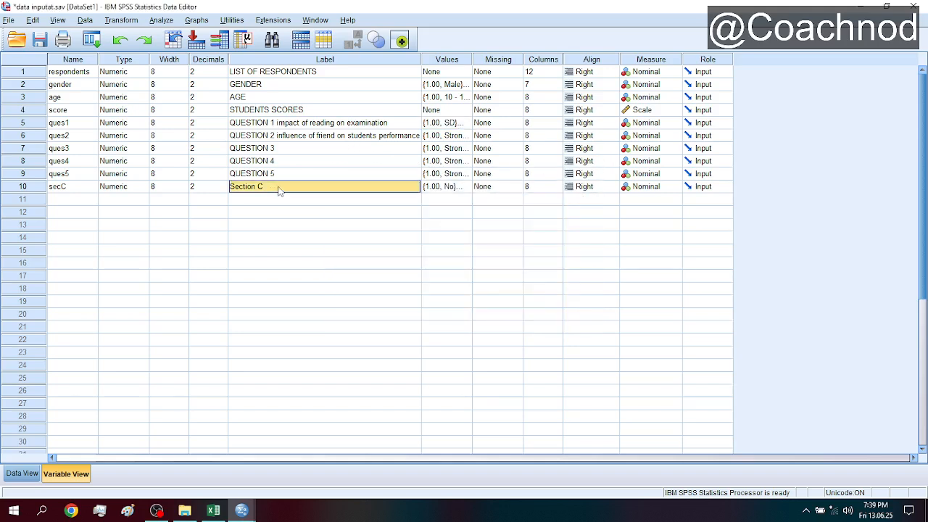
{"action": "left_click", "coordinate": [290, 187]}
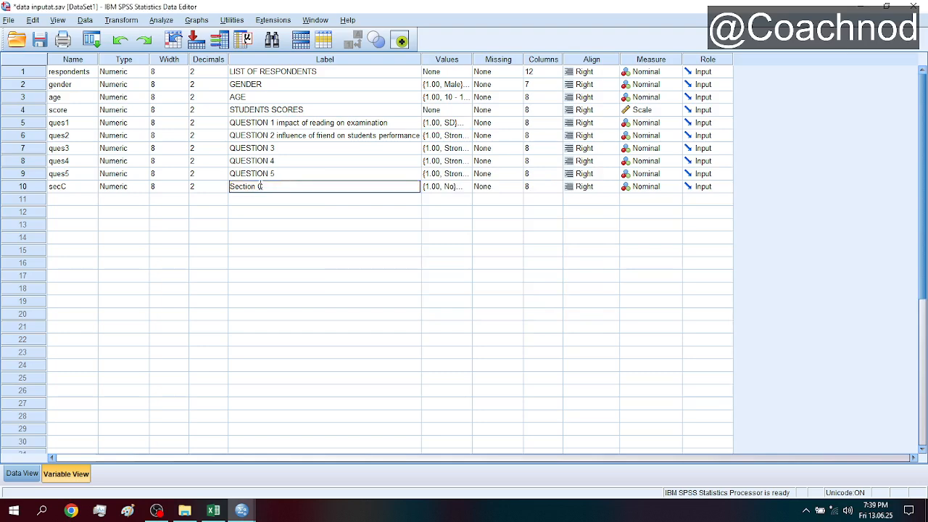
{"action": "type", "text": "influence of"}
{"action": "type", "text": " soical"}
{"action": "key", "text": "BackSpace"}
{"action": "key", "text": "BackSpace"}
{"action": "key", "text": "BackSpace"}
{"action": "key", "text": "BackSpace"}
{"action": "type", "text": "cial media on students performance"}
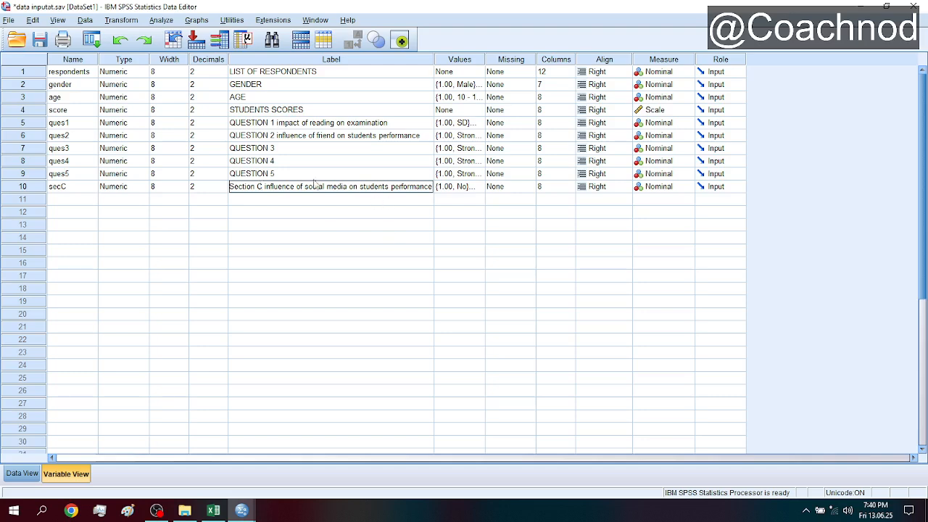
{"action": "left_click", "coordinate": [372, 174]}
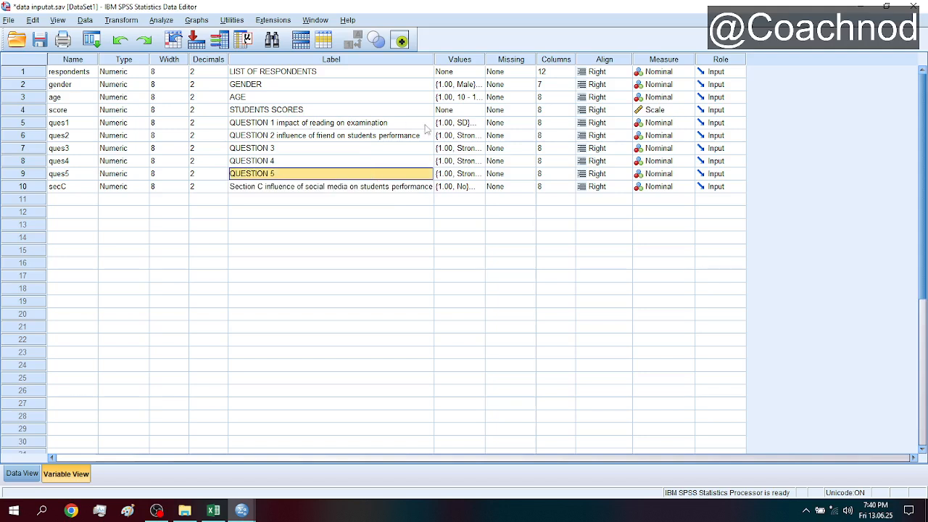
- Compare the response codes defined in the value labels of ques1 and secC, leaving both sets unedited
{"action": "left_click", "coordinate": [477, 124]}
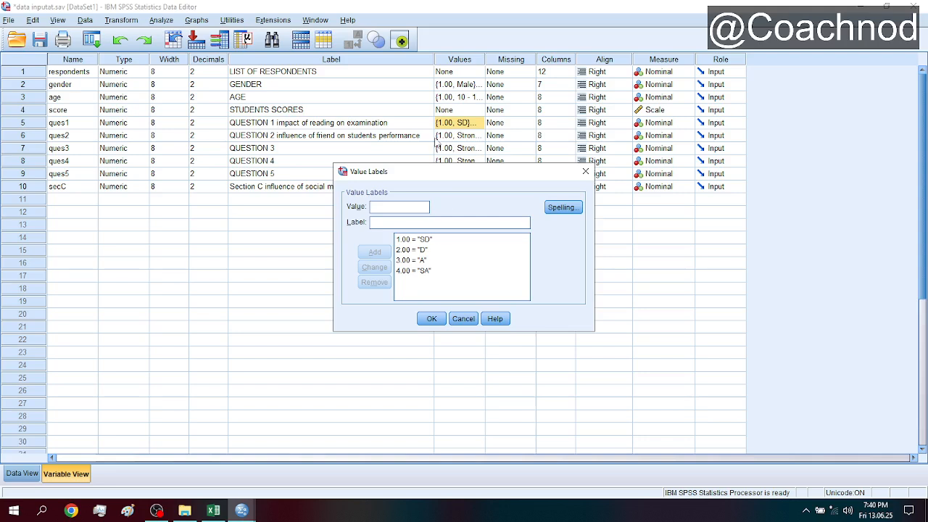
{"action": "left_click", "coordinate": [586, 171]}
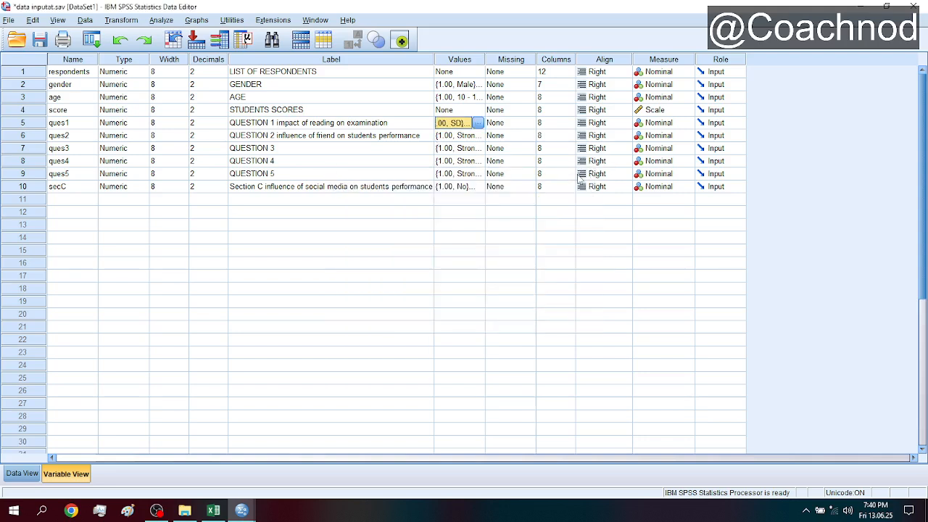
{"action": "left_click", "coordinate": [352, 190]}
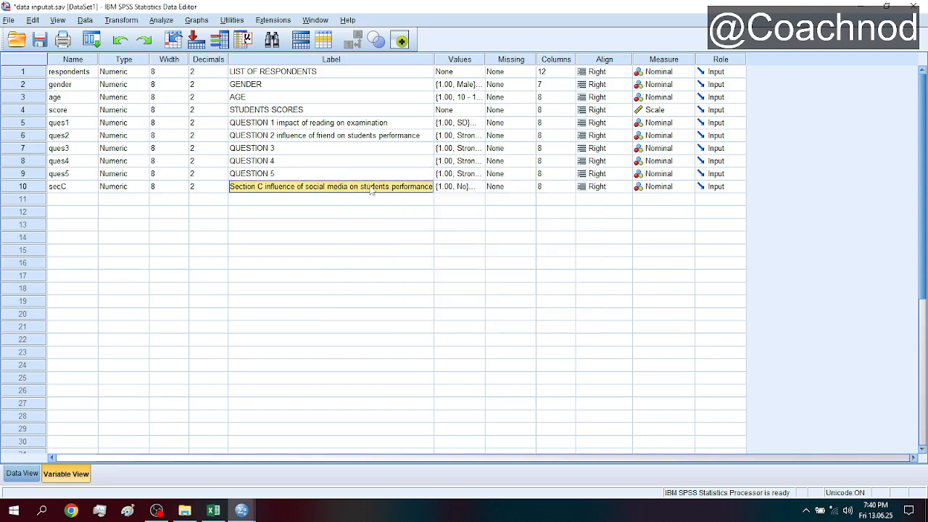
{"action": "left_click", "coordinate": [480, 191]}
{"action": "left_click", "coordinate": [478, 187]}
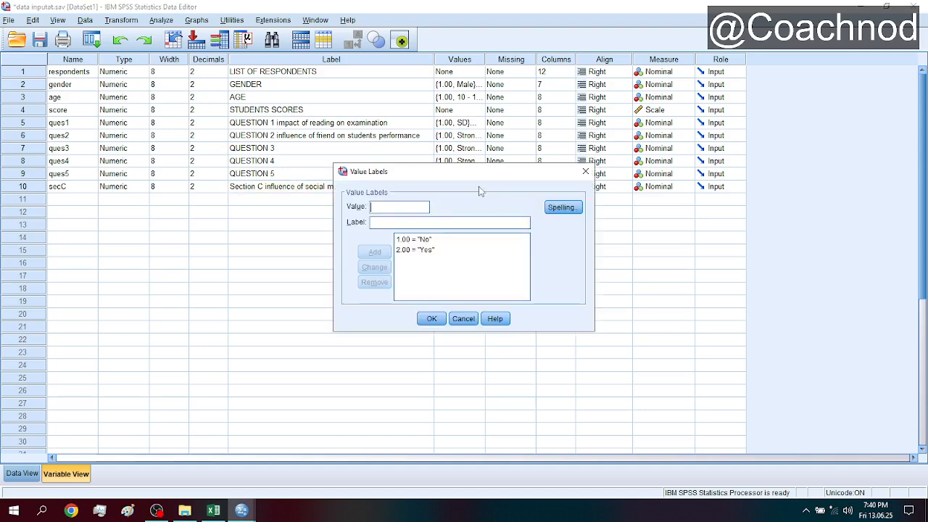
{"action": "left_click", "coordinate": [421, 249]}
{"action": "left_click", "coordinate": [469, 319]}
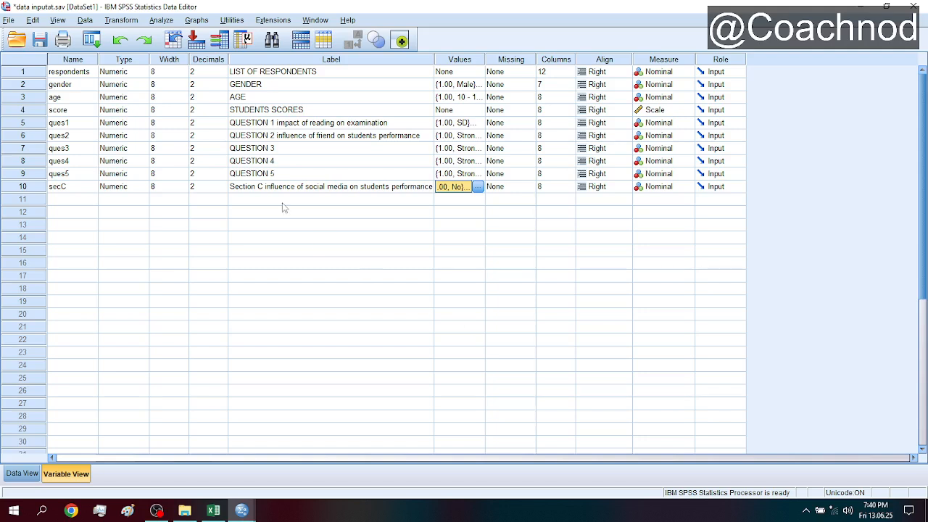
- Start the legacy nonparametric Chi-square test and add QUESTION 1 as the test variable
{"action": "left_click", "coordinate": [165, 23]}
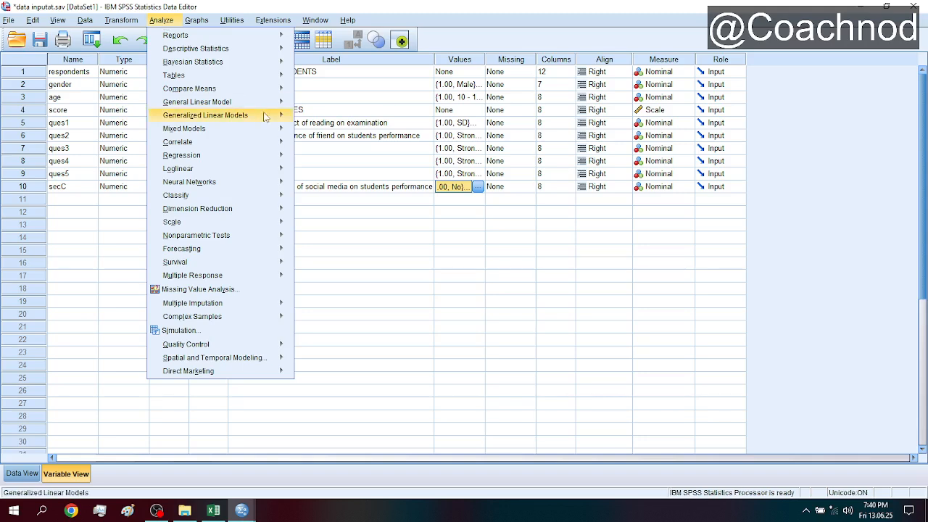
{"action": "mouse_move", "coordinate": [266, 242]}
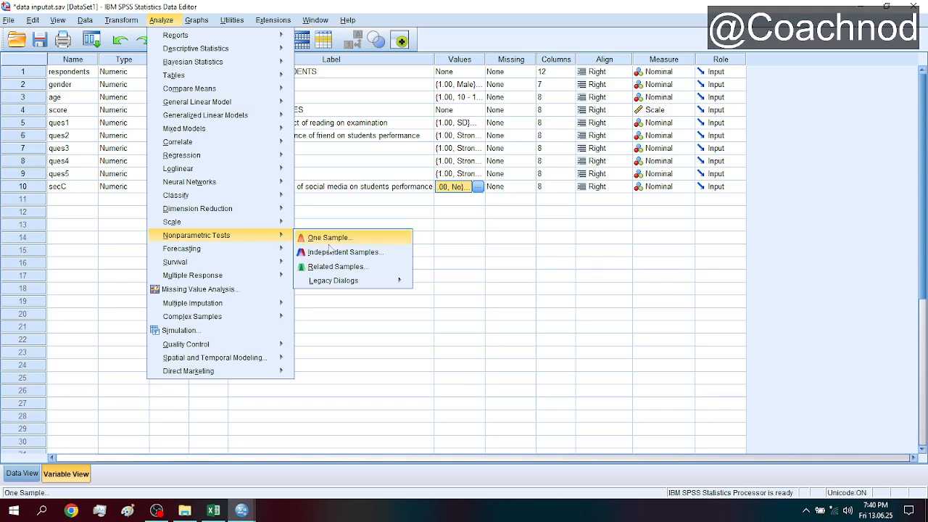
{"action": "mouse_move", "coordinate": [373, 284]}
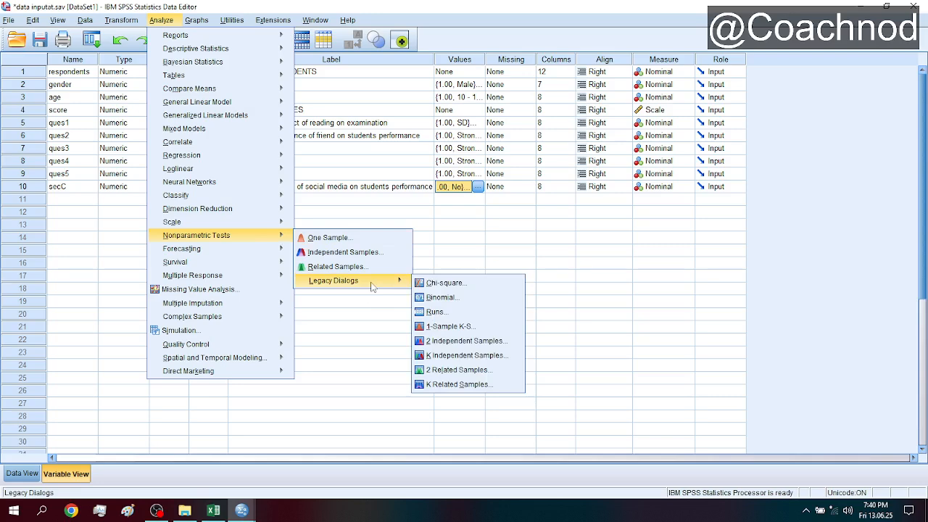
{"action": "left_click", "coordinate": [458, 286]}
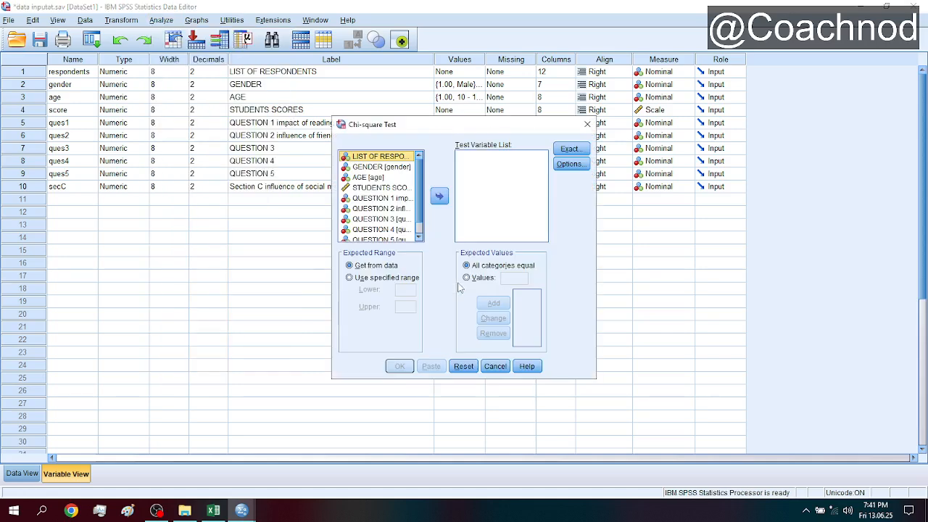
{"action": "left_click", "coordinate": [388, 200]}
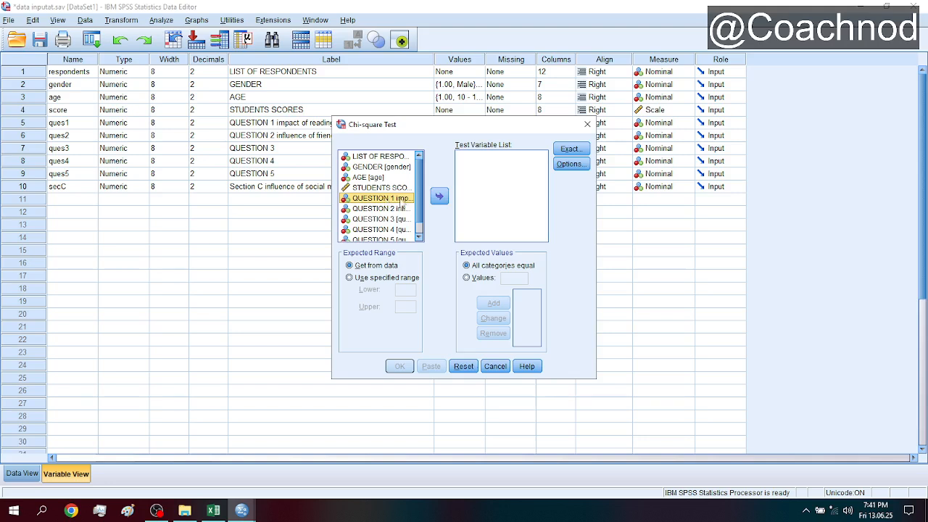
{"action": "left_click", "coordinate": [439, 196]}
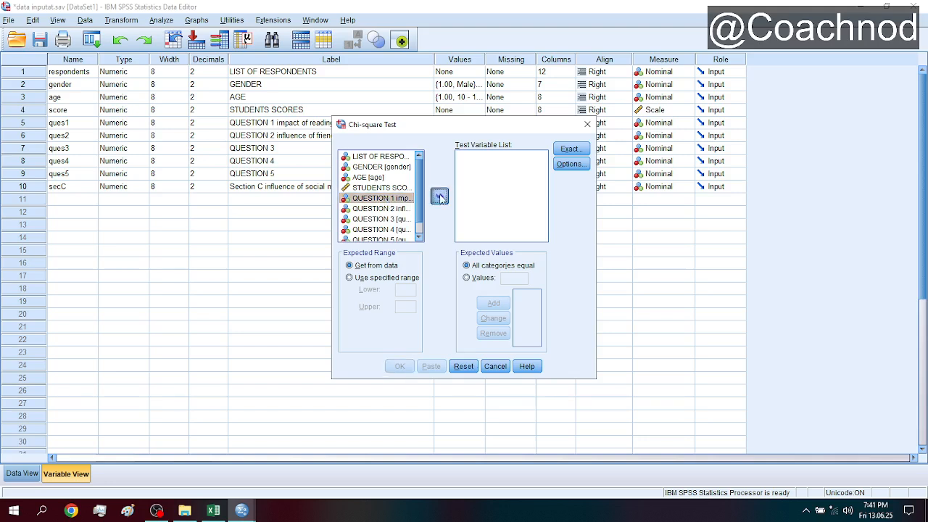
- Review the Exact Tests and Options settings of the chi-square test without changing them
{"action": "left_click", "coordinate": [571, 149]}
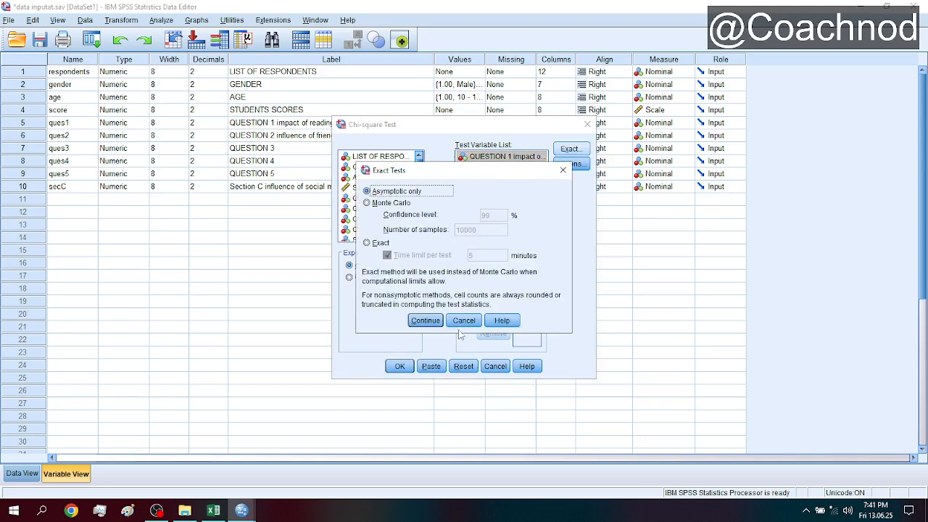
{"action": "left_click", "coordinate": [462, 321]}
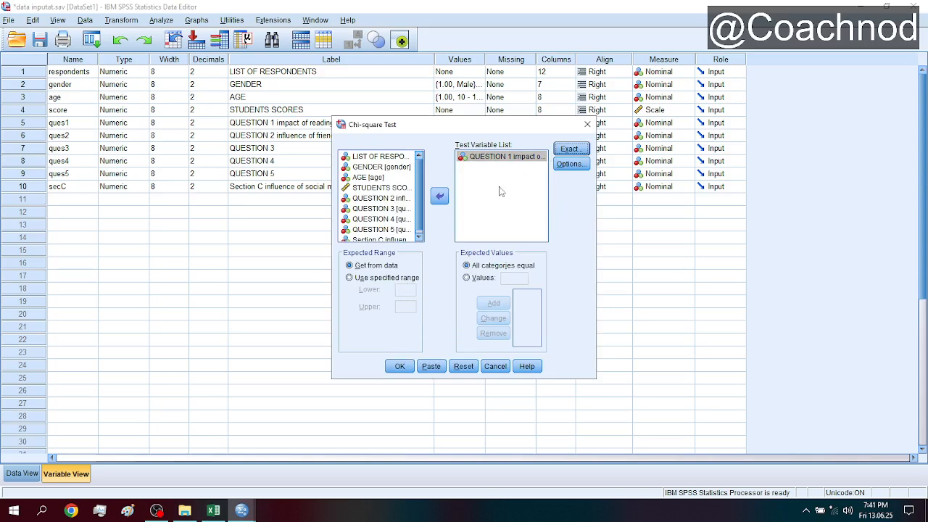
{"action": "left_click", "coordinate": [571, 164]}
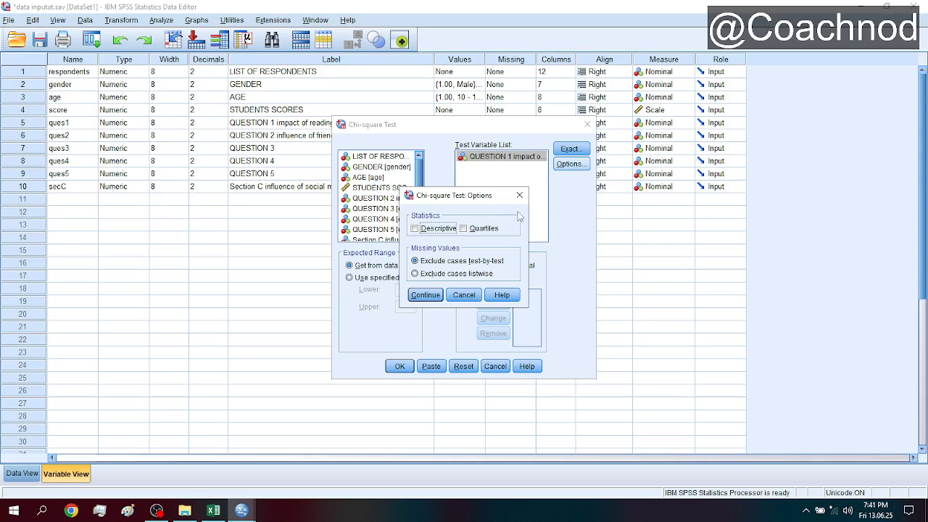
{"action": "left_click", "coordinate": [520, 196]}
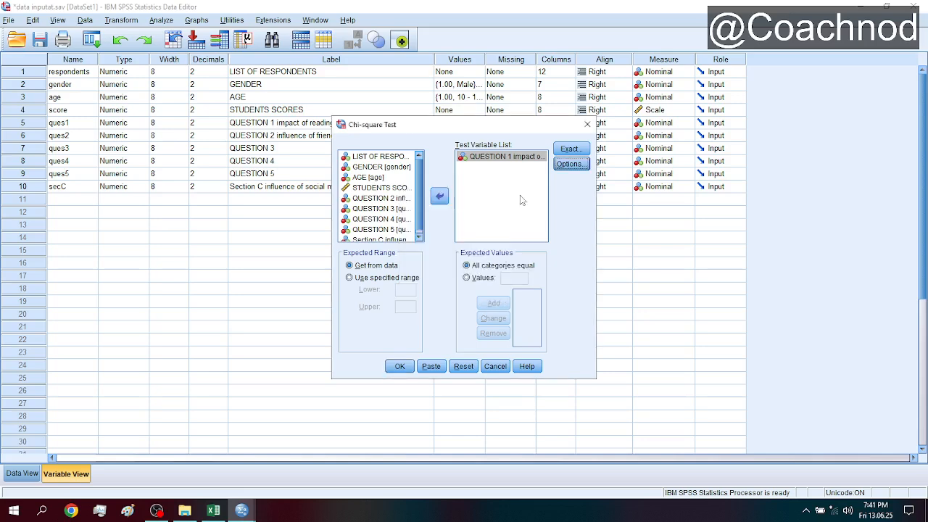
{"action": "left_click", "coordinate": [571, 150]}
{"action": "left_click", "coordinate": [561, 170]}
- Include descriptive statistics in the chi-square options and run the test on QUESTION 1
{"action": "left_click", "coordinate": [570, 164]}
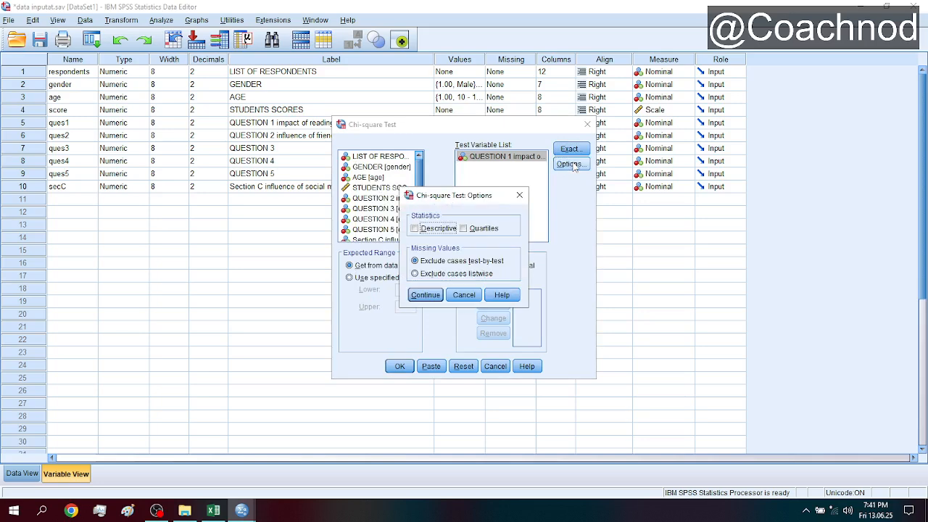
{"action": "left_click", "coordinate": [414, 230]}
{"action": "left_click", "coordinate": [415, 228]}
{"action": "left_click", "coordinate": [424, 295]}
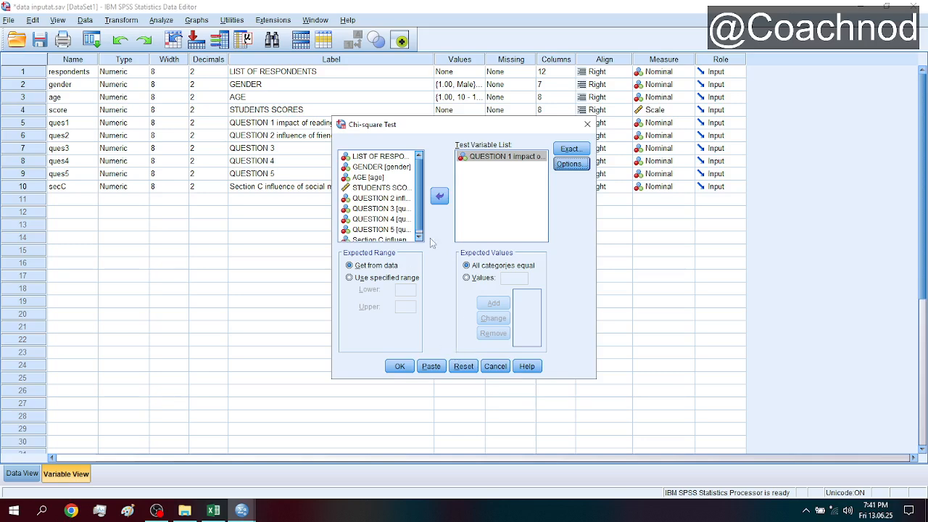
{"action": "left_click", "coordinate": [399, 366]}
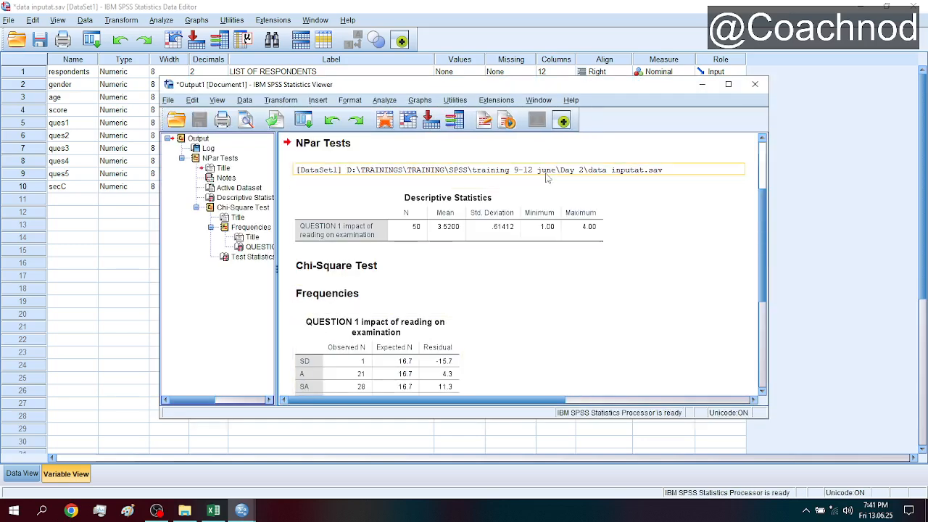
- Enlarge the output window and examine the descriptive statistics, observed and expected frequencies, and chi-square test statistics for QUESTION 1
{"action": "left_click", "coordinate": [507, 174]}
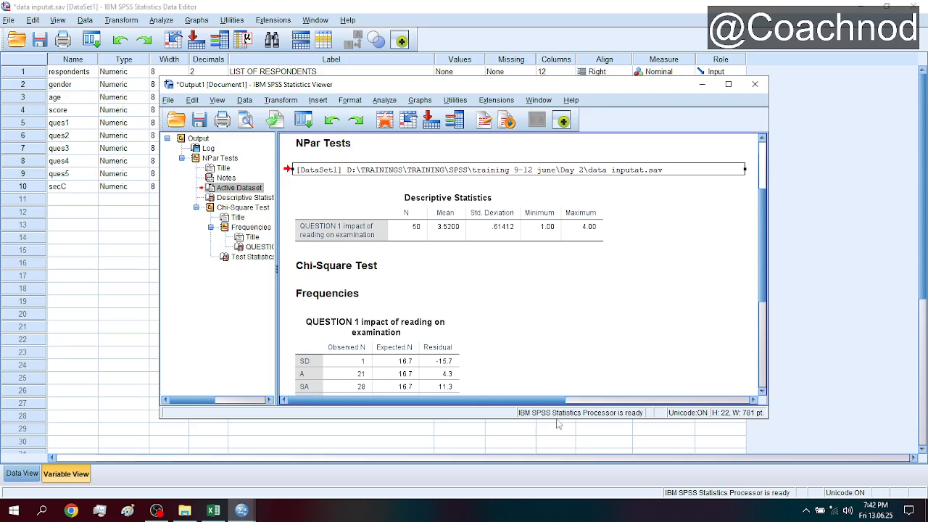
{"action": "left_click_drag", "start_coordinate": [557, 421], "coordinate": [560, 461]}
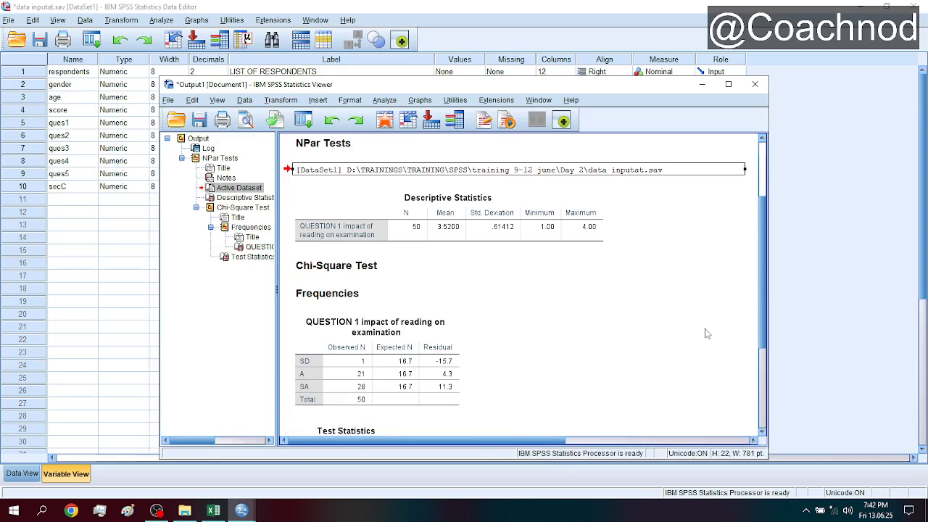
{"action": "mouse_move", "coordinate": [765, 285]}
{"action": "left_mouse_down"}
{"action": "mouse_move", "coordinate": [767, 330]}
{"action": "mouse_move", "coordinate": [770, 300]}
{"action": "left_mouse_up"}
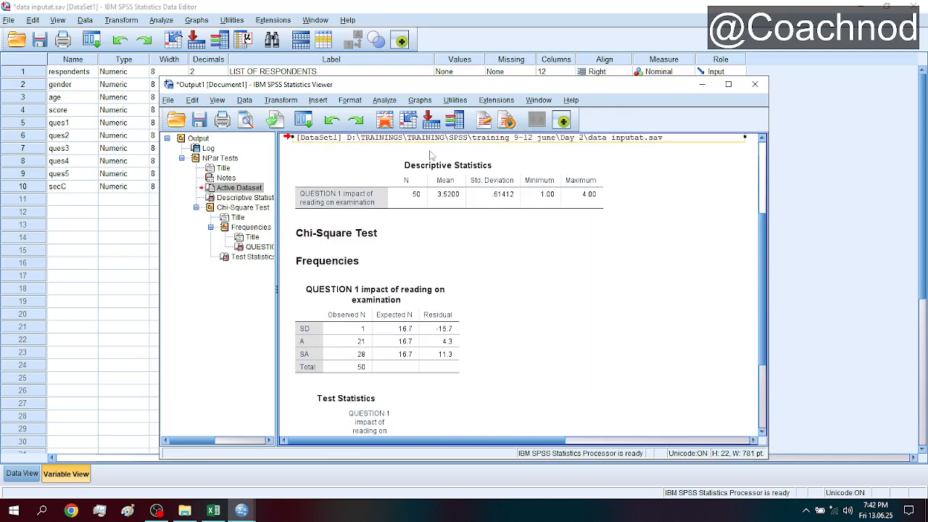
{"action": "left_click", "coordinate": [348, 202]}
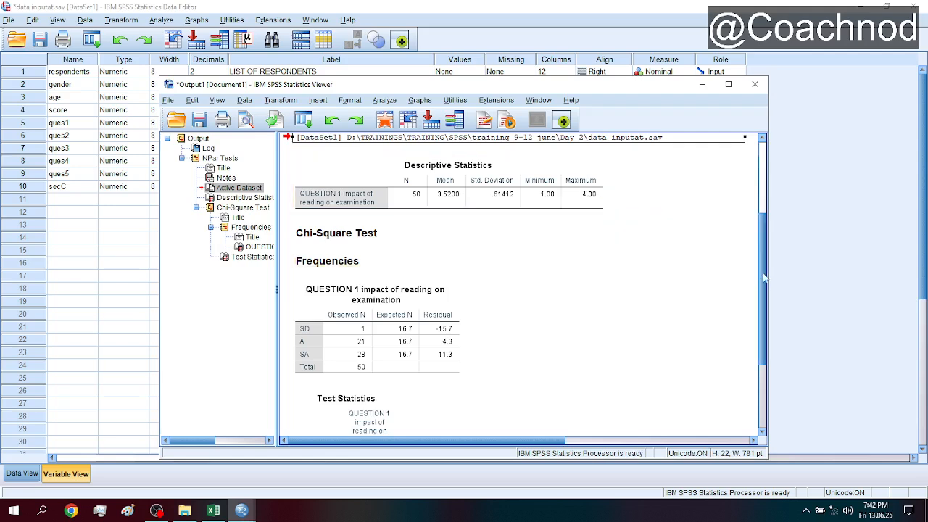
{"action": "left_click_drag", "start_coordinate": [763, 280], "coordinate": [763, 377]}
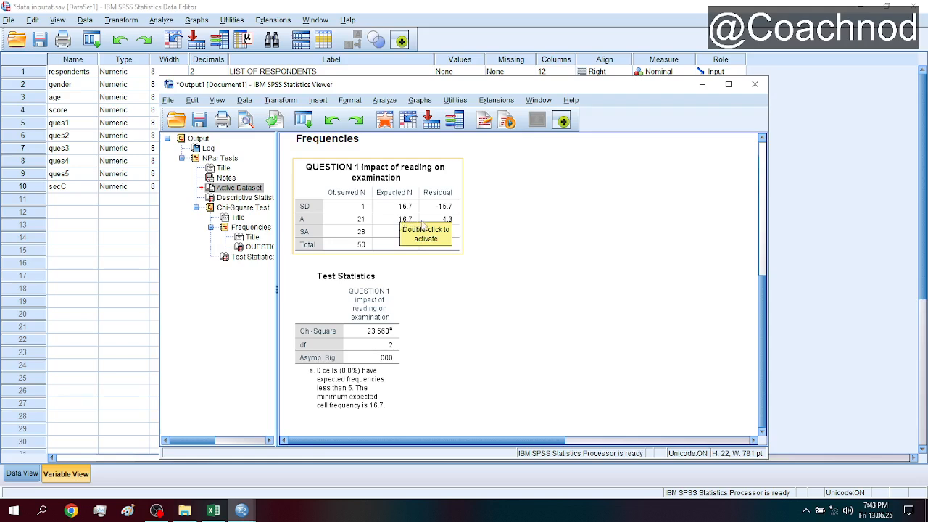
{"action": "left_click", "coordinate": [620, 326]}
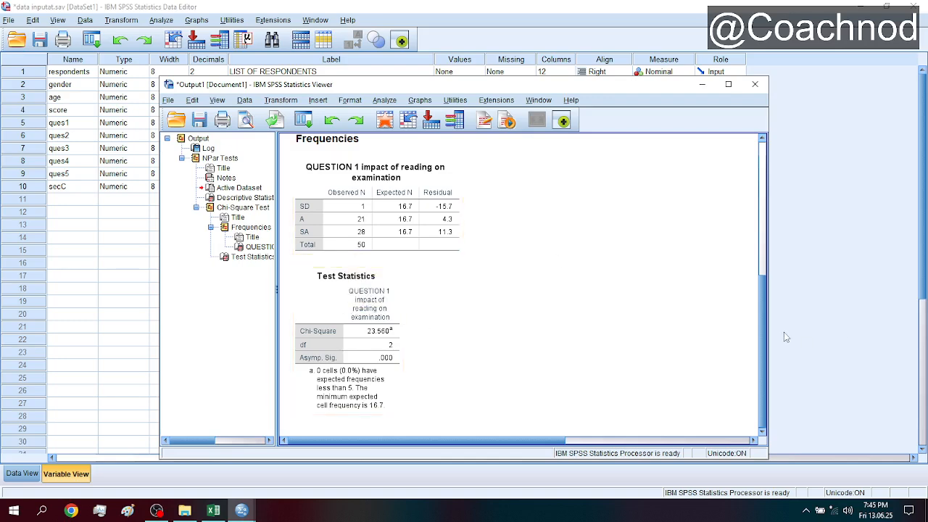
{"action": "left_click_drag", "start_coordinate": [762, 334], "coordinate": [777, 399]}
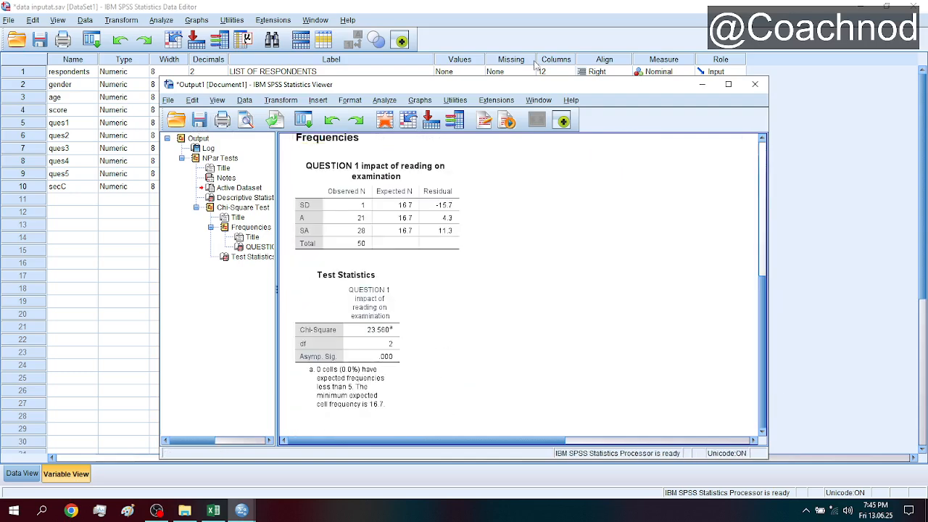
- Return to the variable definitions and check the value labels of ques1 and secC without editing them
{"action": "left_click", "coordinate": [504, 16]}
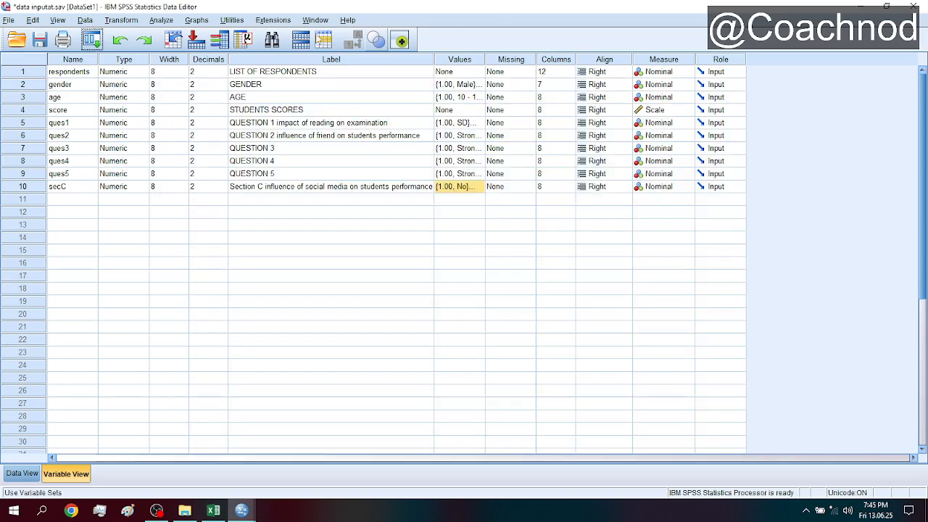
{"action": "left_click", "coordinate": [273, 189]}
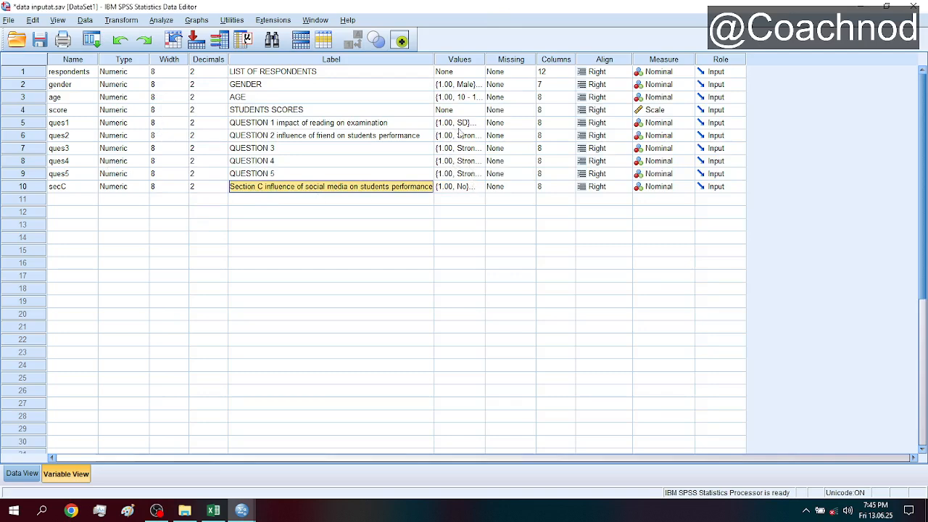
{"action": "double_click", "coordinate": [481, 124]}
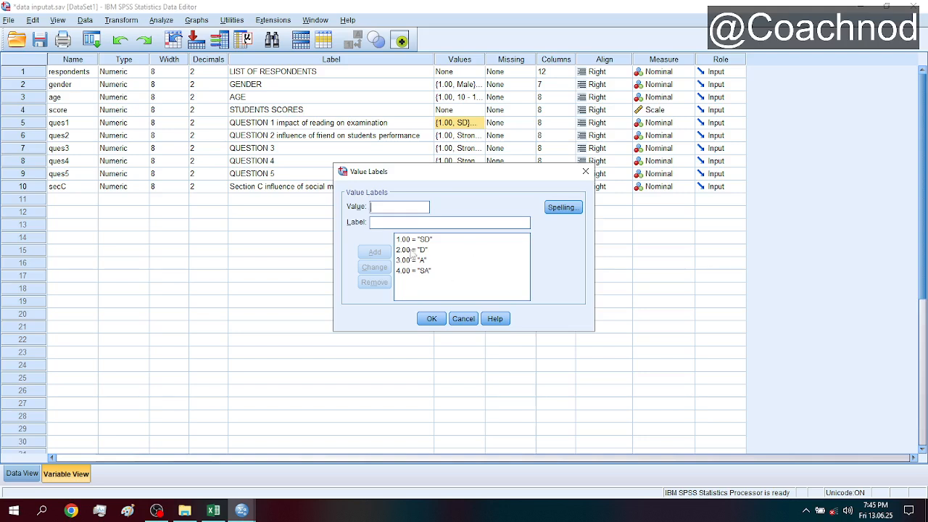
{"action": "left_click", "coordinate": [462, 319]}
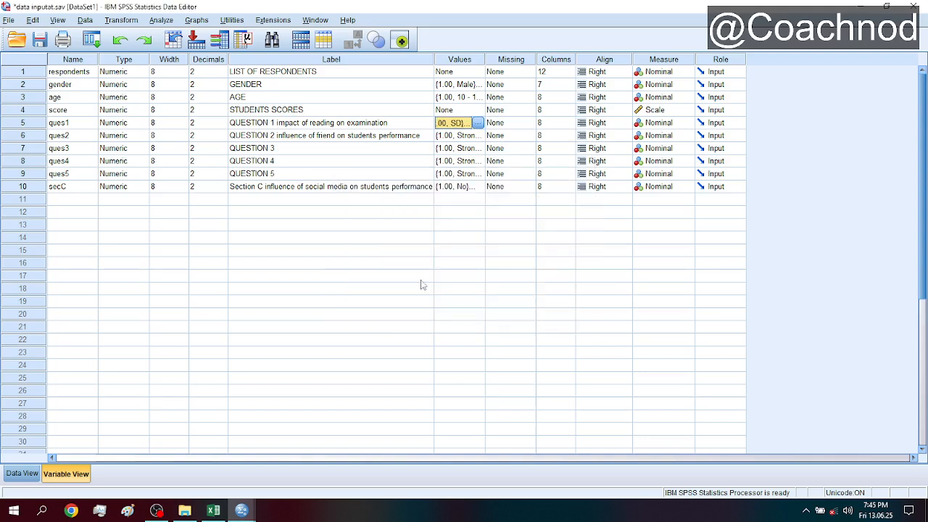
{"action": "left_click", "coordinate": [475, 187]}
{"action": "left_click", "coordinate": [478, 187]}
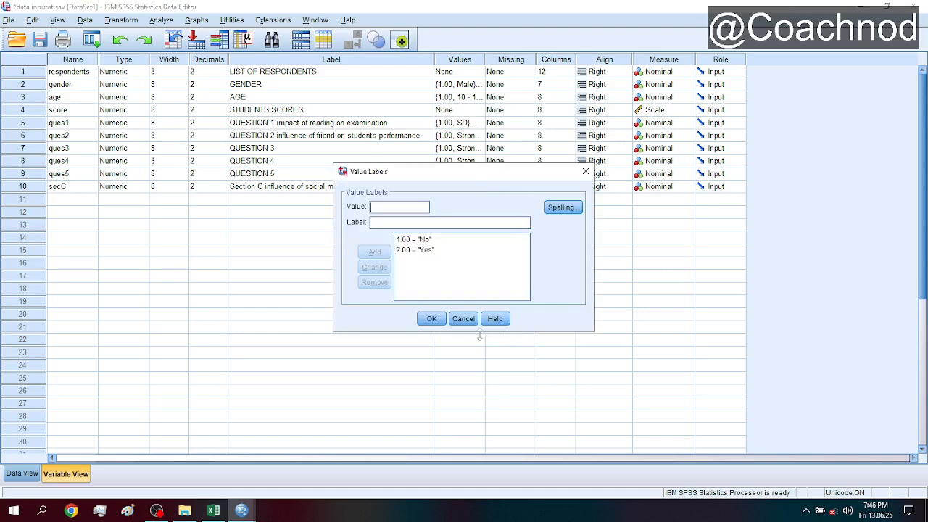
{"action": "left_click", "coordinate": [463, 318]}
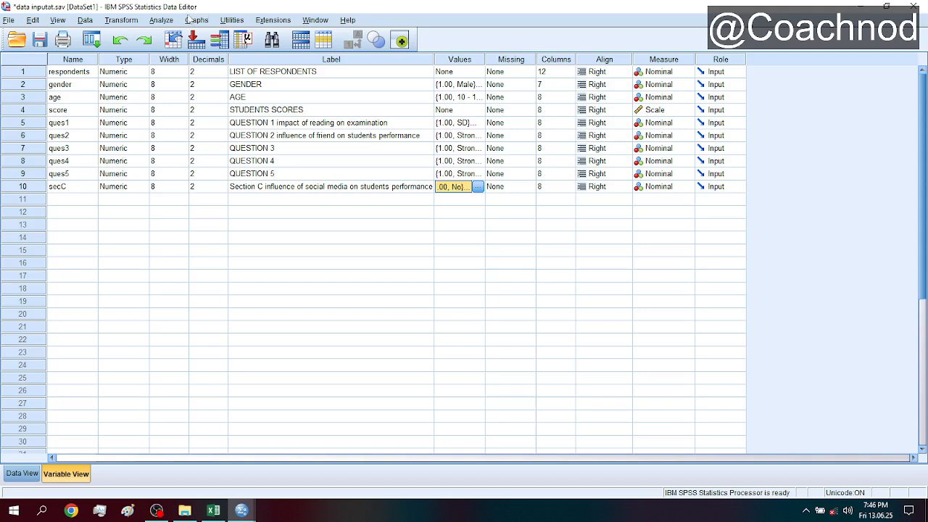
- Start the legacy nonparametric Chi-square test again and remove QUESTION 1 from the test variables
{"action": "left_click", "coordinate": [163, 20]}
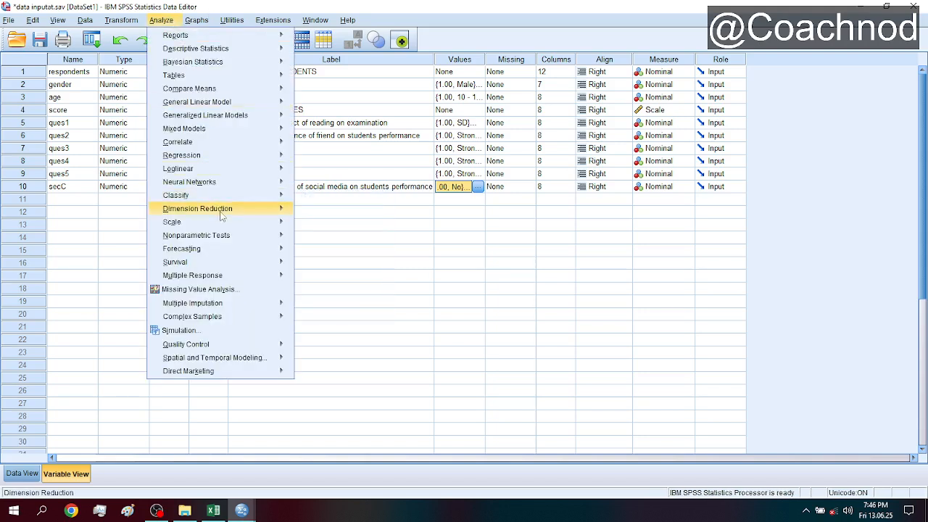
{"action": "mouse_move", "coordinate": [236, 237]}
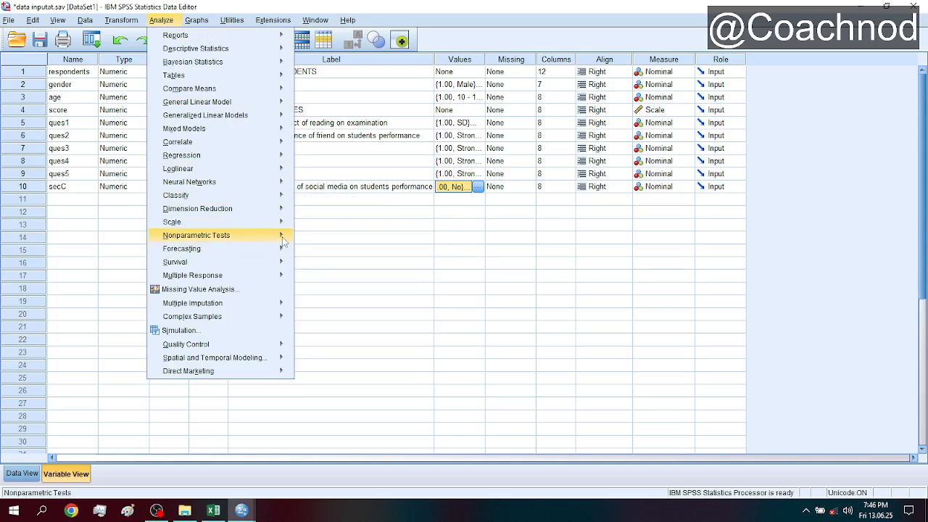
{"action": "mouse_move", "coordinate": [345, 282]}
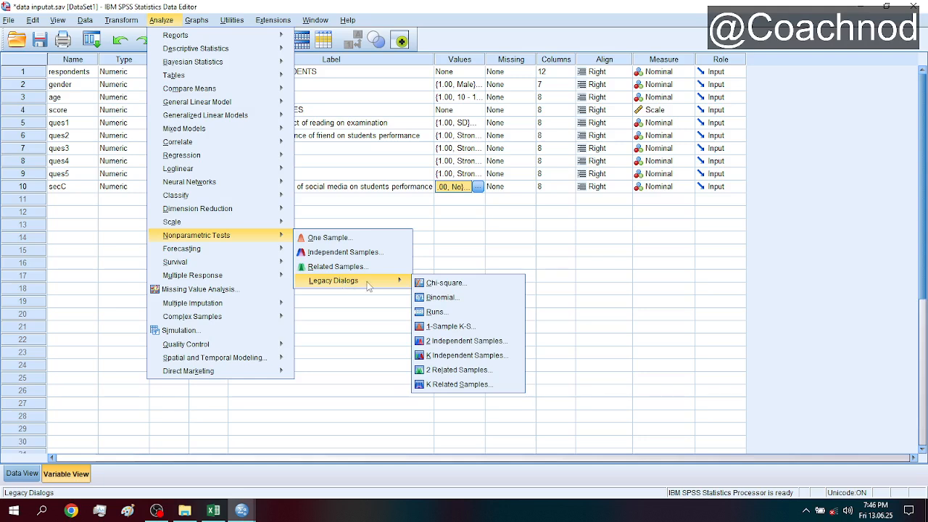
{"action": "left_click", "coordinate": [459, 284]}
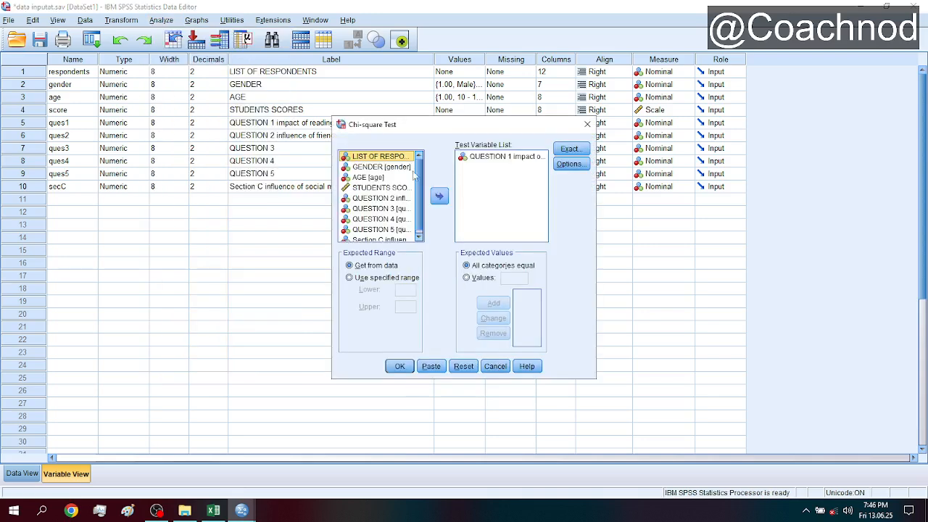
{"action": "left_click", "coordinate": [490, 158]}
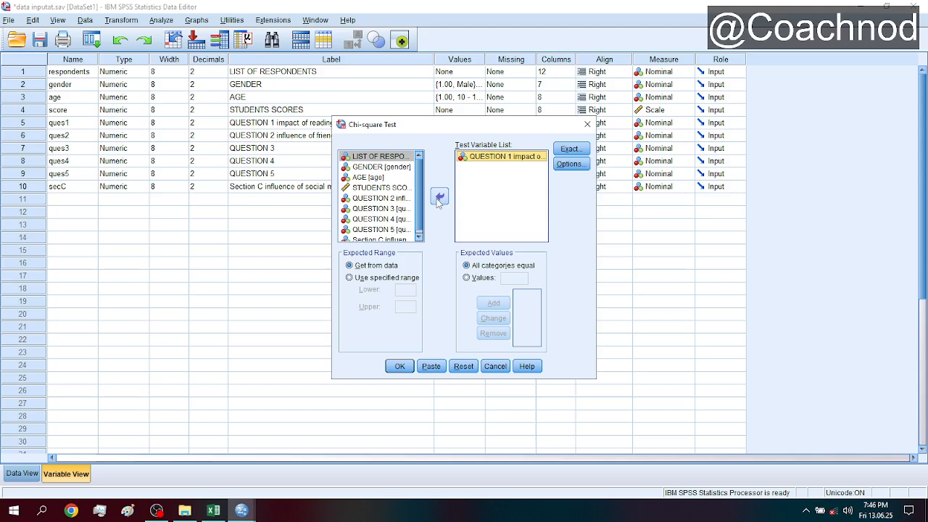
{"action": "left_click", "coordinate": [439, 199]}
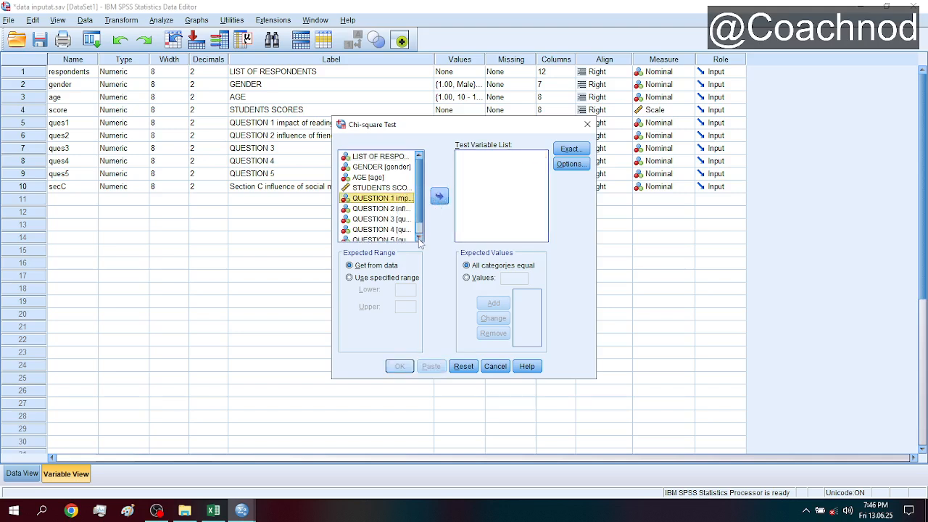
- Add the Section C social media variable as the test variable and run the chi-square test
{"action": "scroll", "coordinate": [419, 241], "scroll_direction": "down", "scroll_amount": 1}
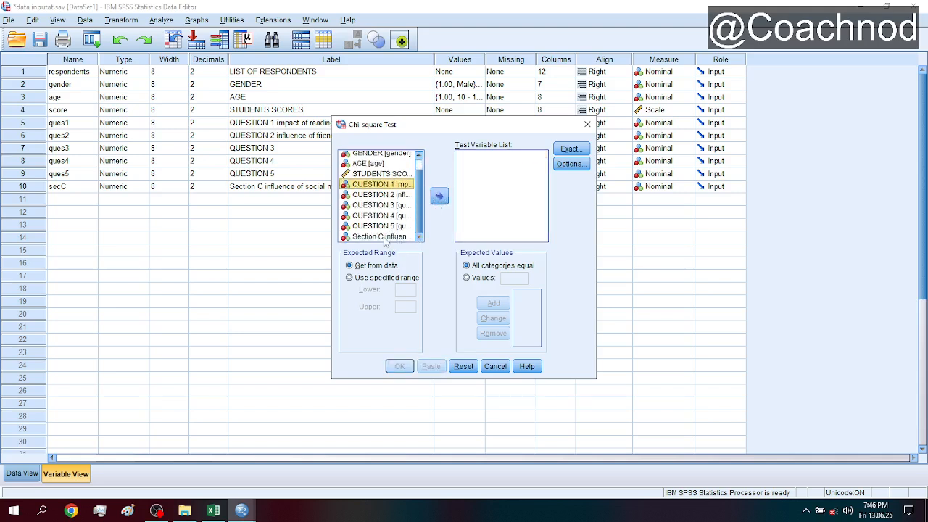
{"action": "left_click", "coordinate": [385, 236]}
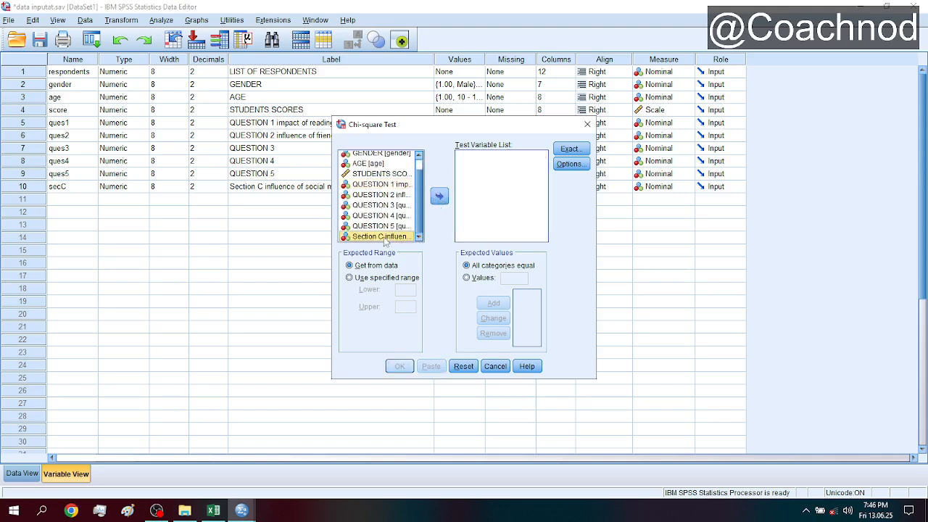
{"action": "left_click", "coordinate": [439, 197]}
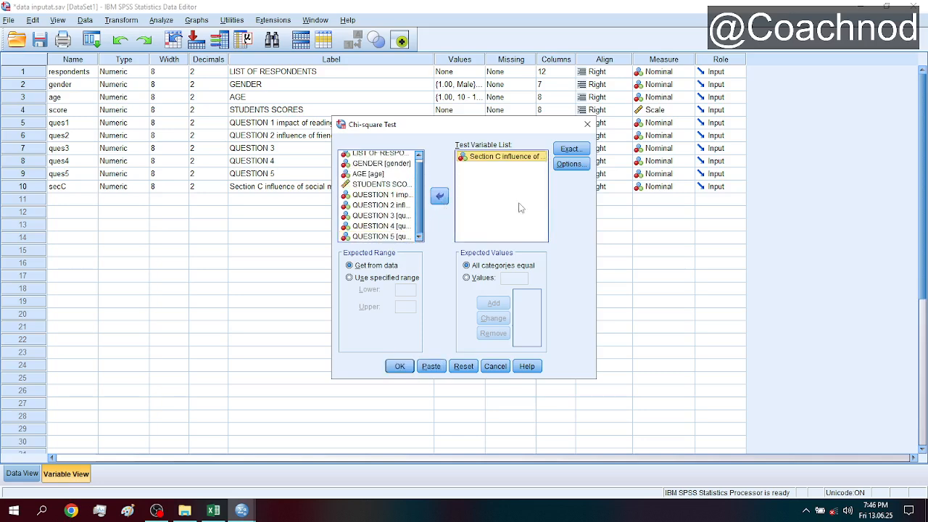
{"action": "left_click", "coordinate": [401, 367]}
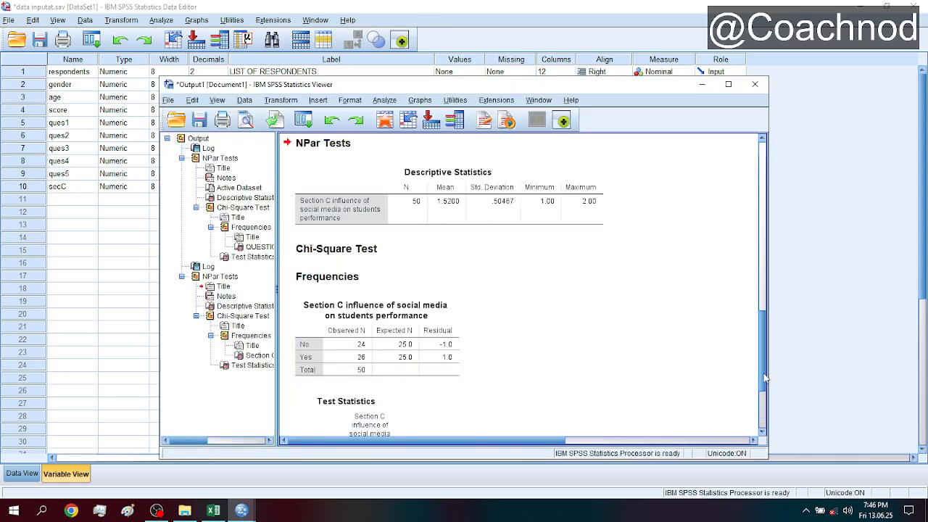
- Examine the Section C output, covering its descriptive statistics, observed and expected frequencies, chi-square value and significance
{"action": "left_click", "coordinate": [764, 418]}
{"action": "left_click_drag", "start_coordinate": [764, 420], "coordinate": [765, 380]}
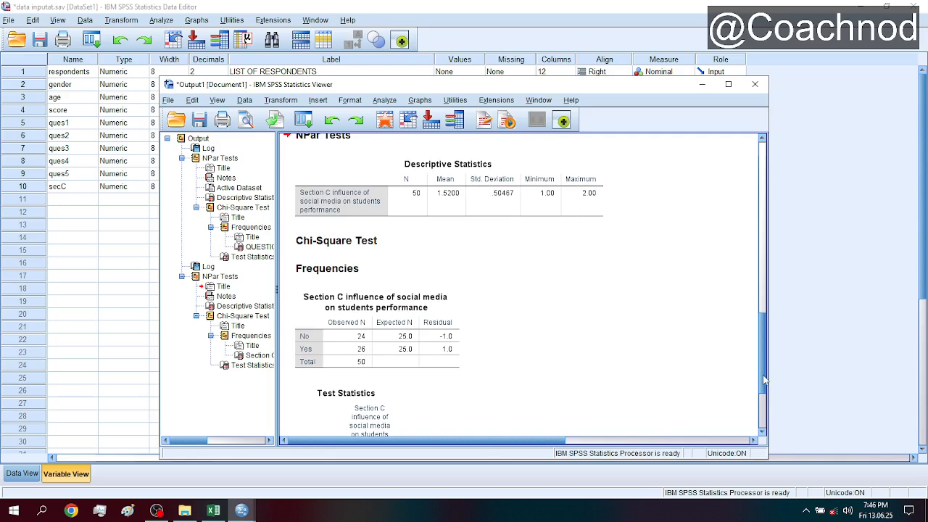
{"action": "left_click_drag", "start_coordinate": [764, 380], "coordinate": [764, 420]}
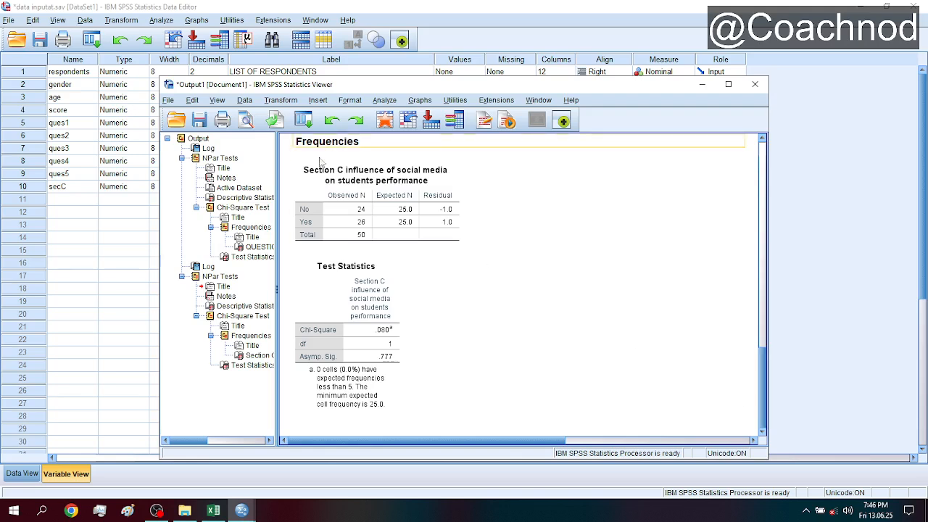
{"action": "left_click", "coordinate": [346, 179]}
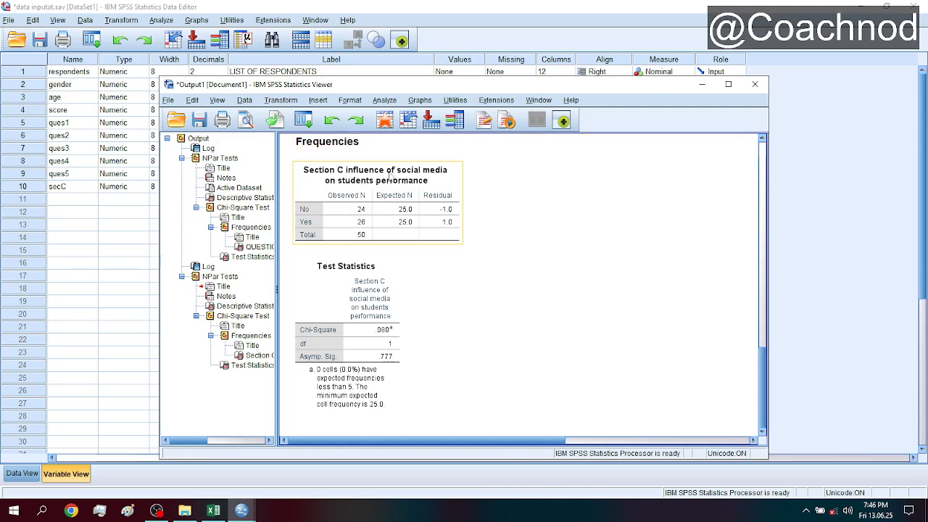
{"action": "left_click", "coordinate": [731, 374]}
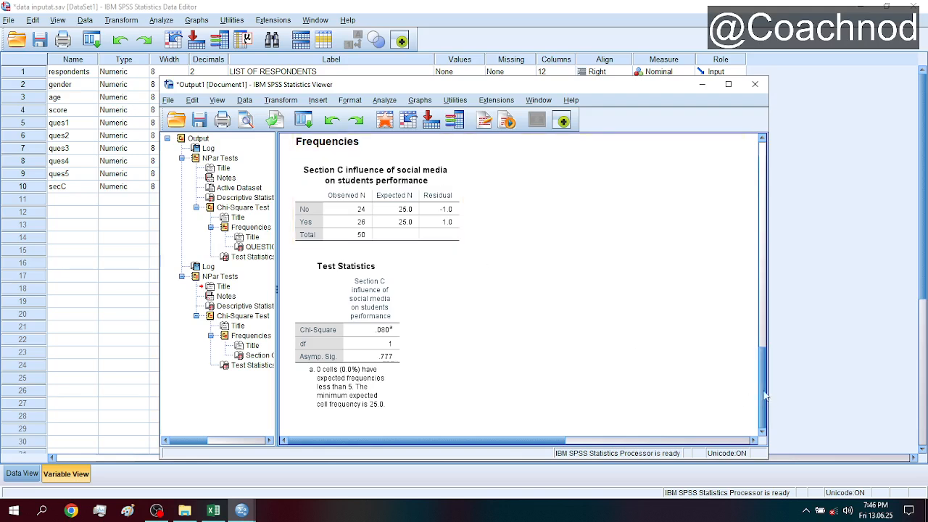
{"action": "left_click_drag", "start_coordinate": [763, 399], "coordinate": [763, 362]}
{"action": "left_click", "coordinate": [425, 208]}
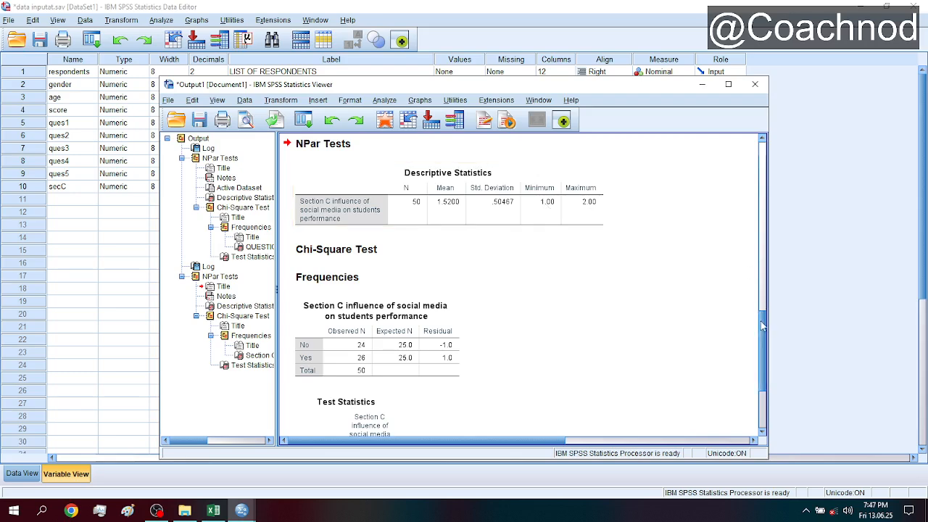
{"action": "left_click_drag", "start_coordinate": [763, 327], "coordinate": [768, 355]}
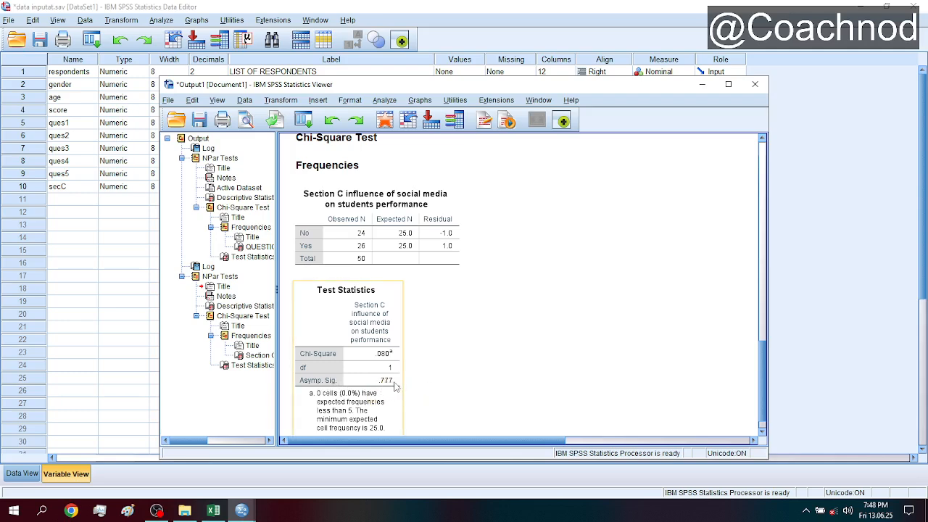
{"action": "left_click_drag", "start_coordinate": [763, 358], "coordinate": [766, 385]}
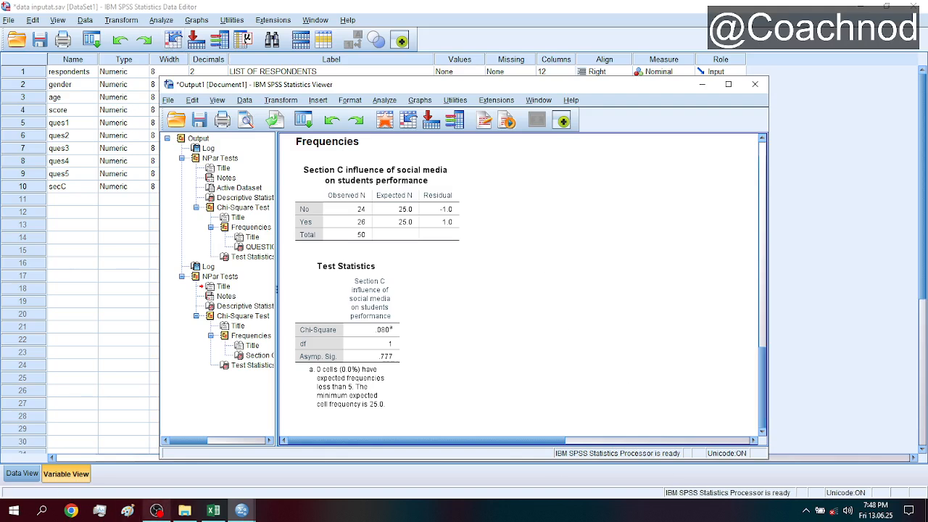
- Launch Word and create a new blank document
{"action": "left_click", "coordinate": [42, 511]}
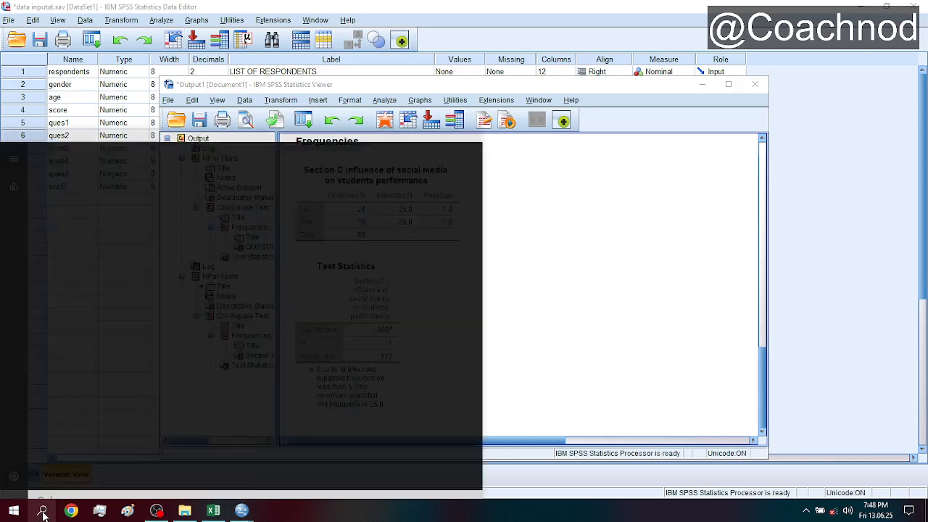
{"action": "type", "text": "word"}
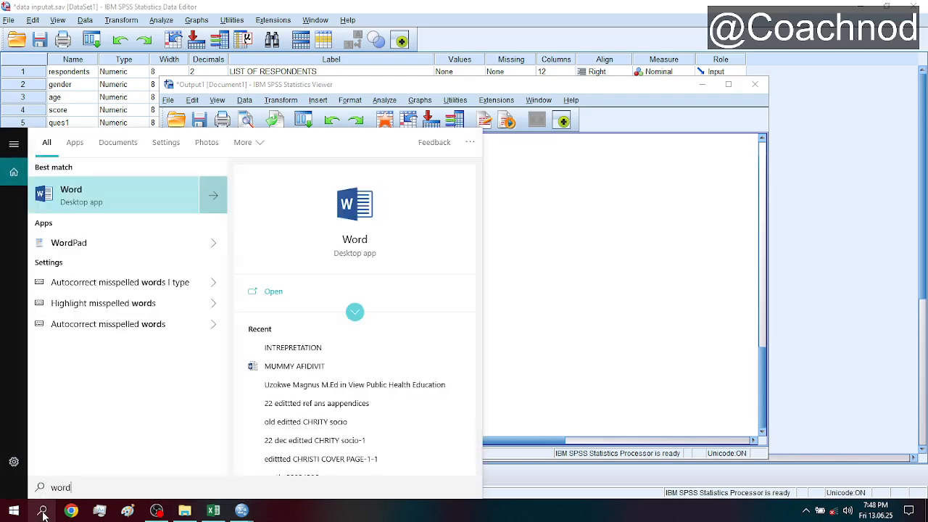
{"action": "left_click", "coordinate": [166, 185]}
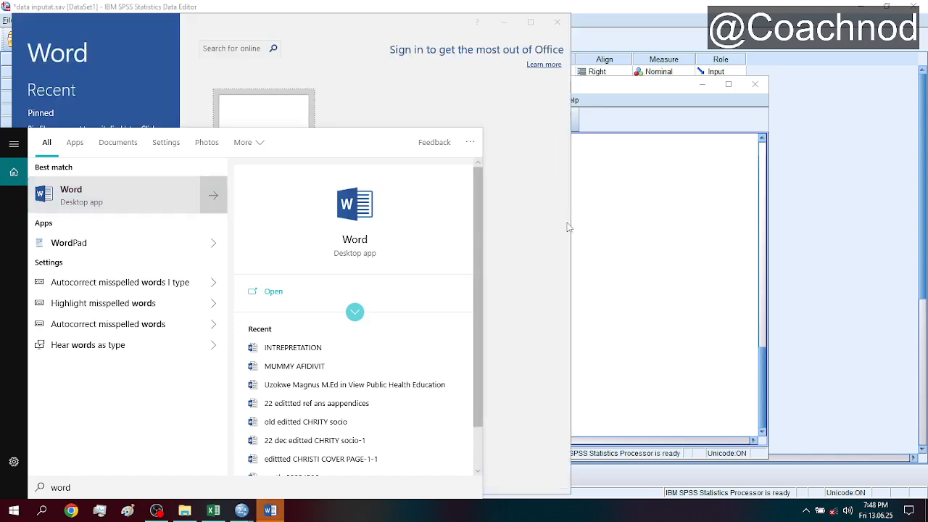
{"action": "left_click", "coordinate": [389, 18]}
{"action": "left_click", "coordinate": [244, 183]}
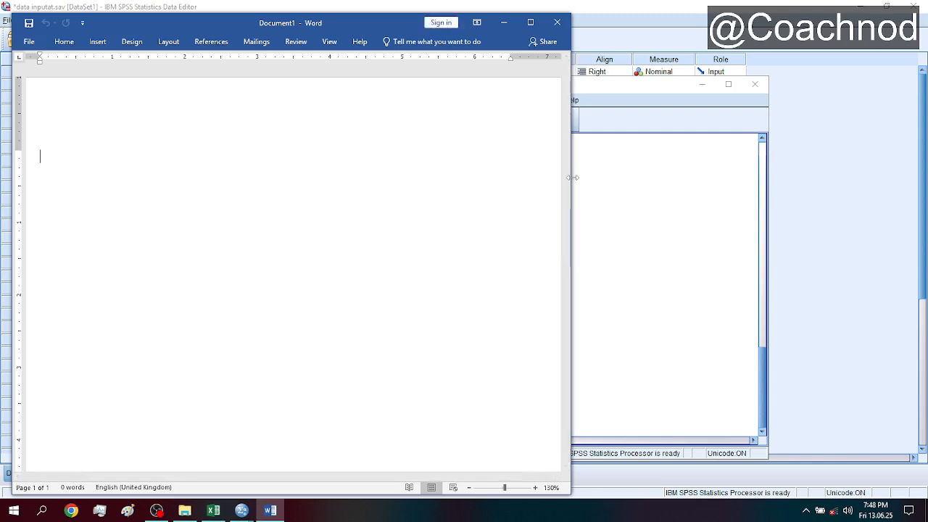
- Resize and move the Word window and the SPSS output viewer so they sit side by side, and return to the blank document
{"action": "left_click_drag", "start_coordinate": [573, 178], "coordinate": [535, 185]}
{"action": "left_click_drag", "start_coordinate": [262, 22], "coordinate": [258, 19]}
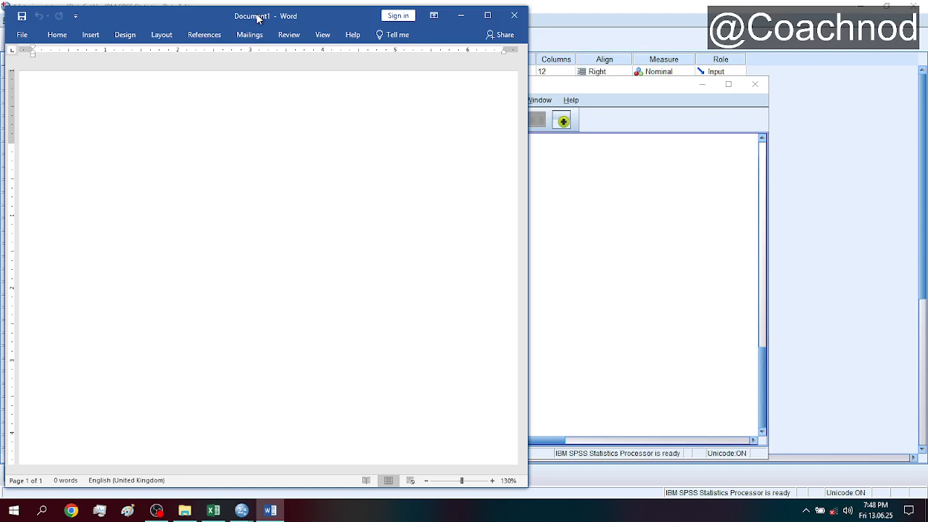
{"action": "left_click", "coordinate": [680, 199]}
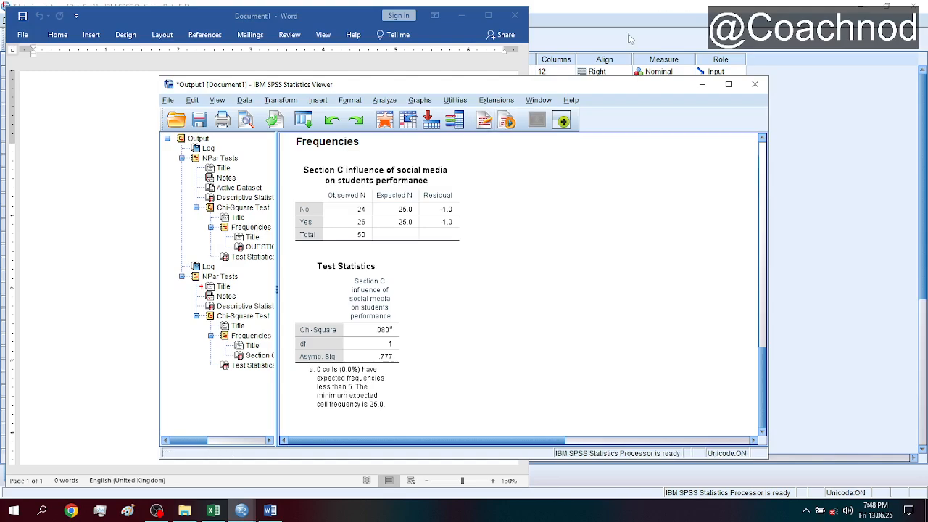
{"action": "left_click_drag", "start_coordinate": [535, 87], "coordinate": [679, 74]}
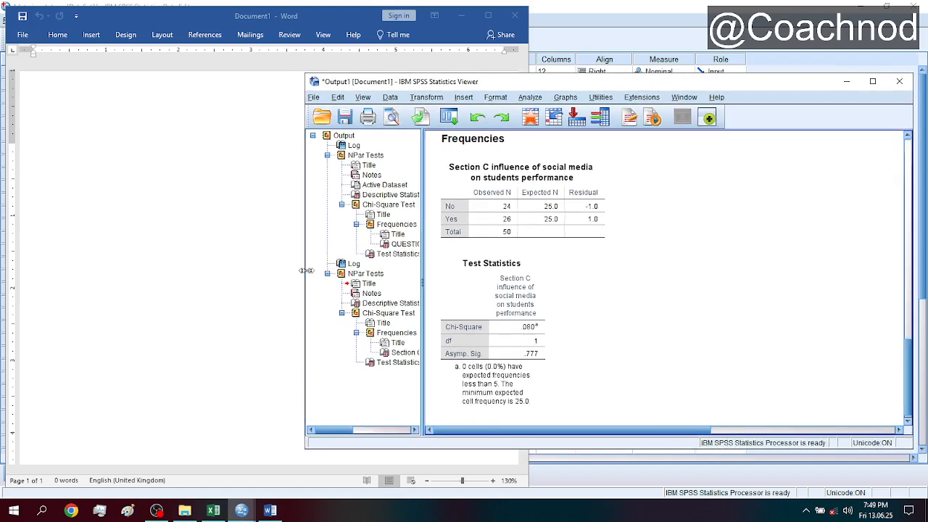
{"action": "left_click_drag", "start_coordinate": [306, 276], "coordinate": [526, 285]}
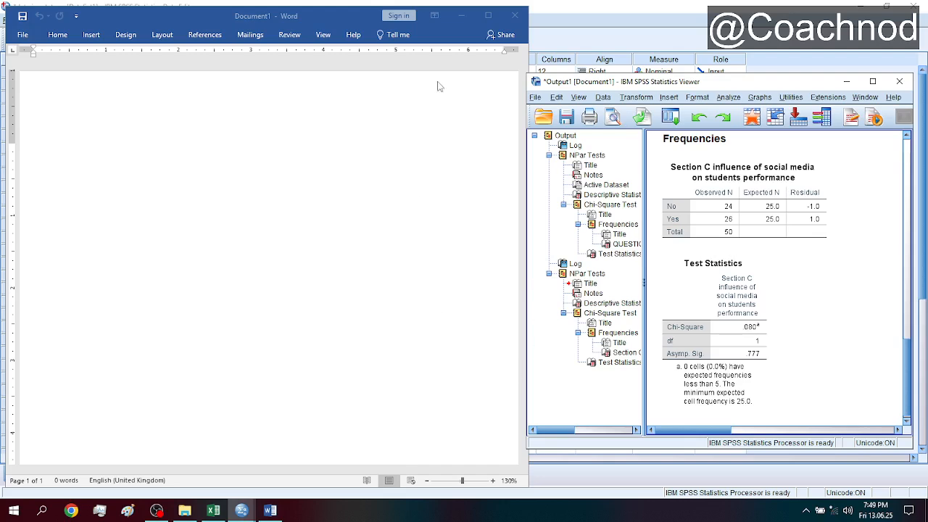
{"action": "left_click", "coordinate": [287, 168]}
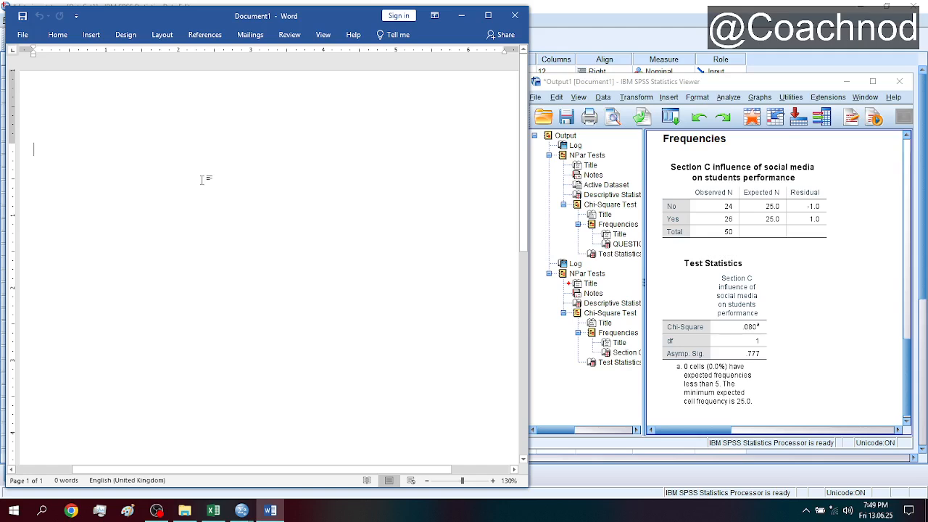
{"action": "type", "text": "CHI "}
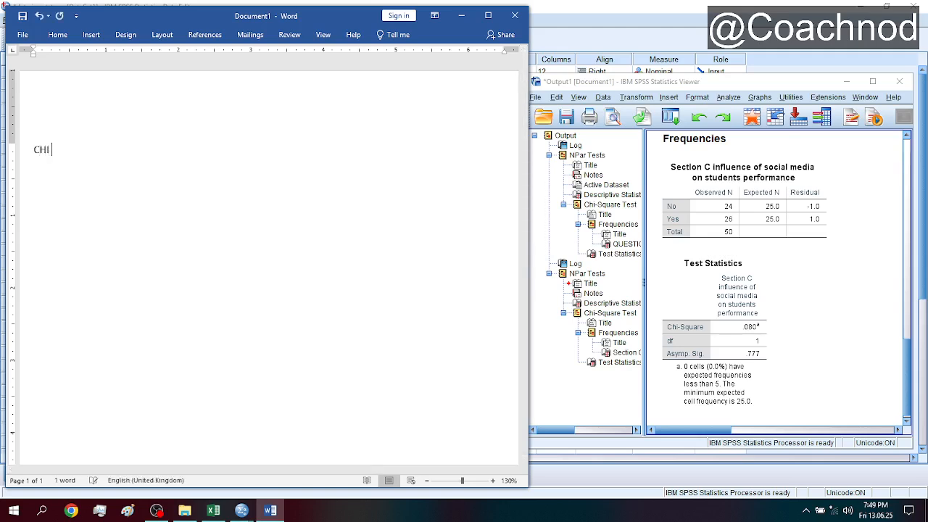
{"action": "type", "text": "SQURE"}
{"action": "key", "text": "BackSpace"}
{"action": "key", "text": "BackSpace"}
{"action": "key", "text": "BackSpace"}
{"action": "key", "text": "BackSpace"}
{"action": "key", "text": "BackSpace"}
{"action": "key", "text": "BackSpace"}
{"action": "key", "text": "BackSpace"}
{"action": "key", "text": "BackSpace"}
{"action": "key", "text": "BackSpace"}
{"action": "left_click", "coordinate": [721, 185]}
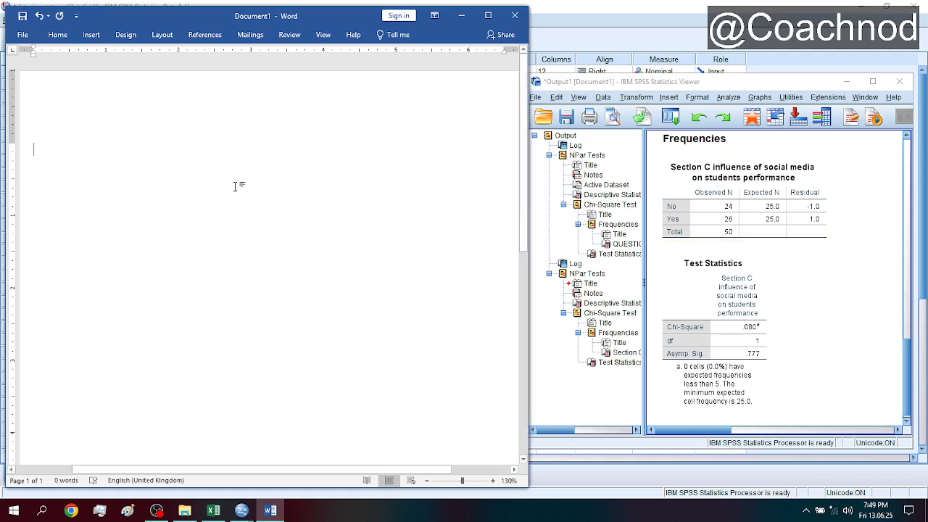
- Enter the heading "CHI SQUARE" in the blank document and make it bold
{"action": "type", "text": "CH"}
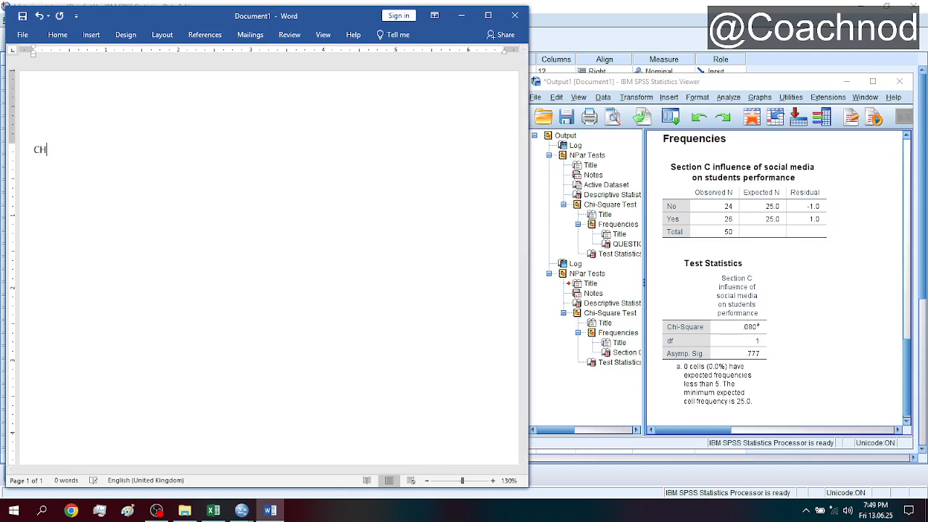
{"action": "type", "text": "I SQUARE"}
{"action": "key", "text": "ctrl+a"}
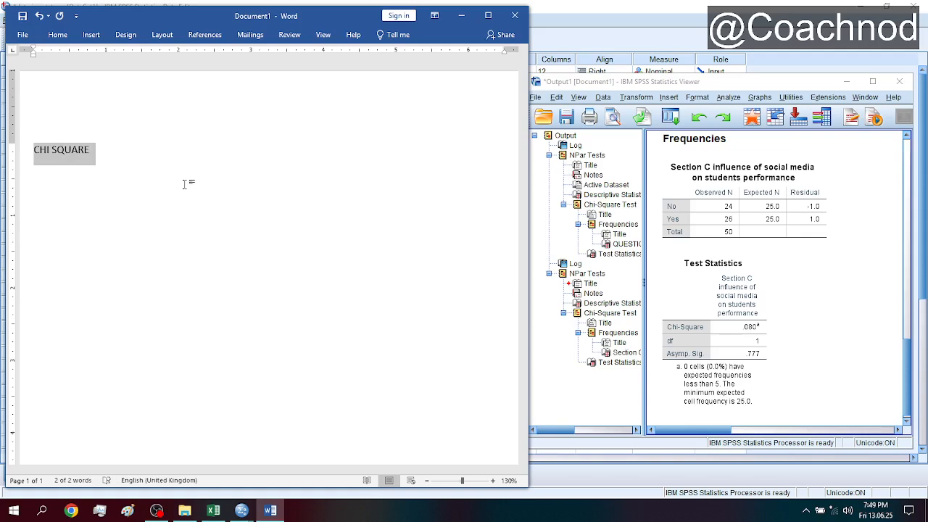
{"action": "key", "text": "ctrl+b"}
- Magnify the document view to 250% and start a new line below the CHI SQUARE heading
{"action": "left_click", "coordinate": [493, 482]}
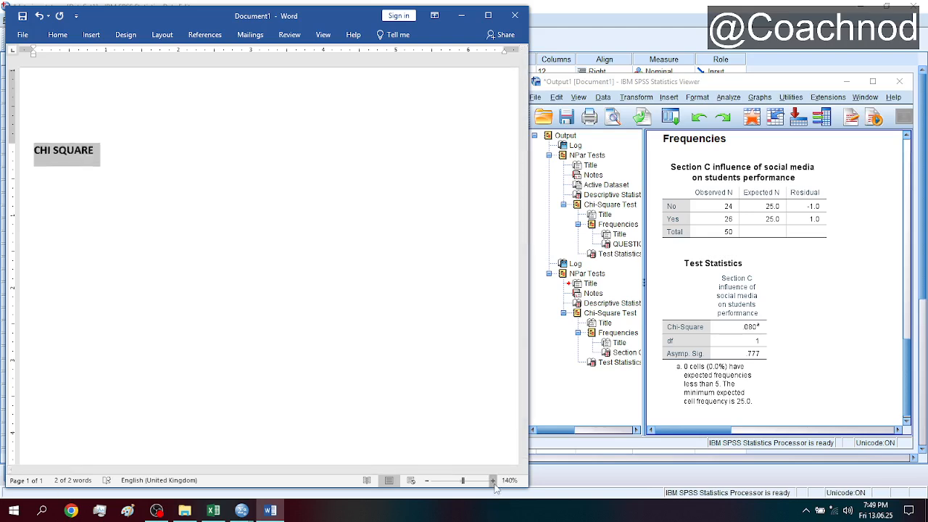
{"action": "left_click", "coordinate": [493, 481]}
{"action": "left_click", "coordinate": [493, 481]}
{"action": "left_click", "coordinate": [493, 482]}
{"action": "left_click", "coordinate": [494, 482]}
{"action": "left_click", "coordinate": [493, 481]}
{"action": "left_click", "coordinate": [493, 481]}
{"action": "left_click", "coordinate": [493, 482]}
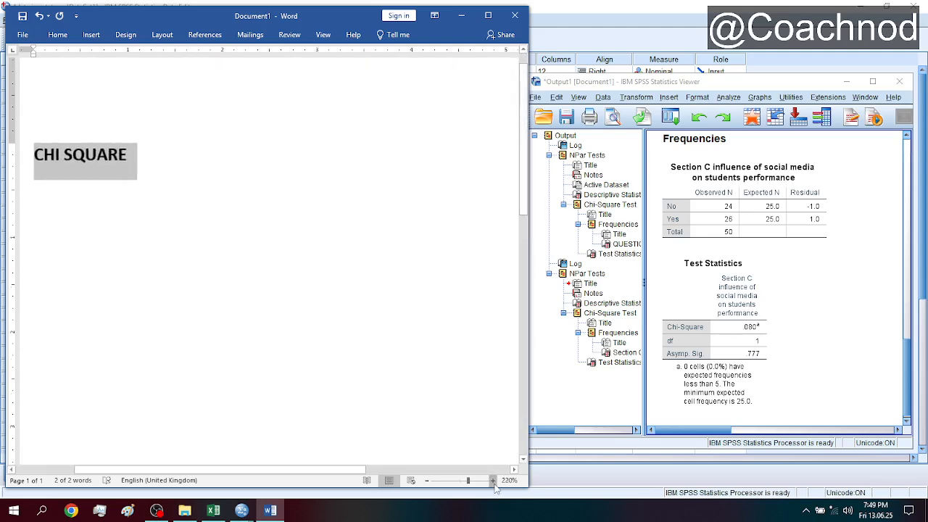
{"action": "left_click", "coordinate": [493, 481]}
{"action": "left_click", "coordinate": [493, 482]}
{"action": "left_click", "coordinate": [493, 482]}
{"action": "left_click", "coordinate": [494, 482]}
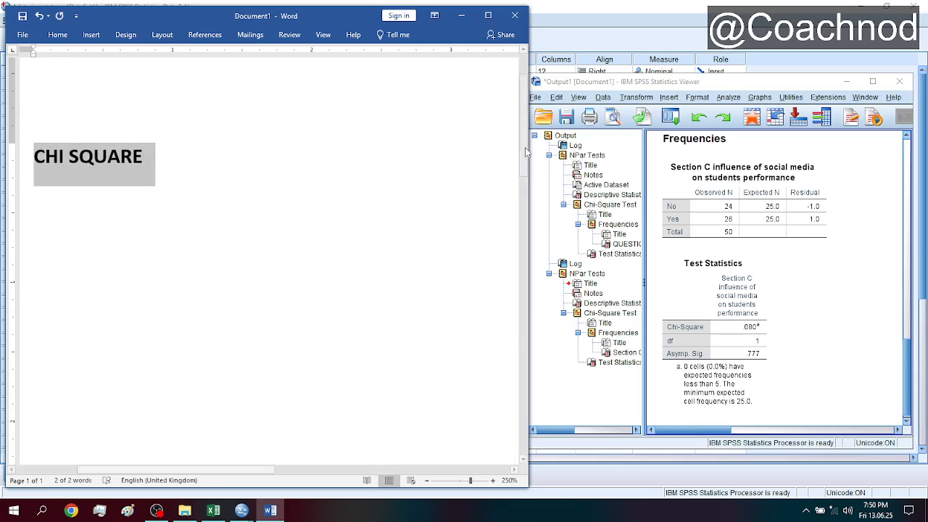
{"action": "left_click_drag", "start_coordinate": [527, 153], "coordinate": [526, 167]}
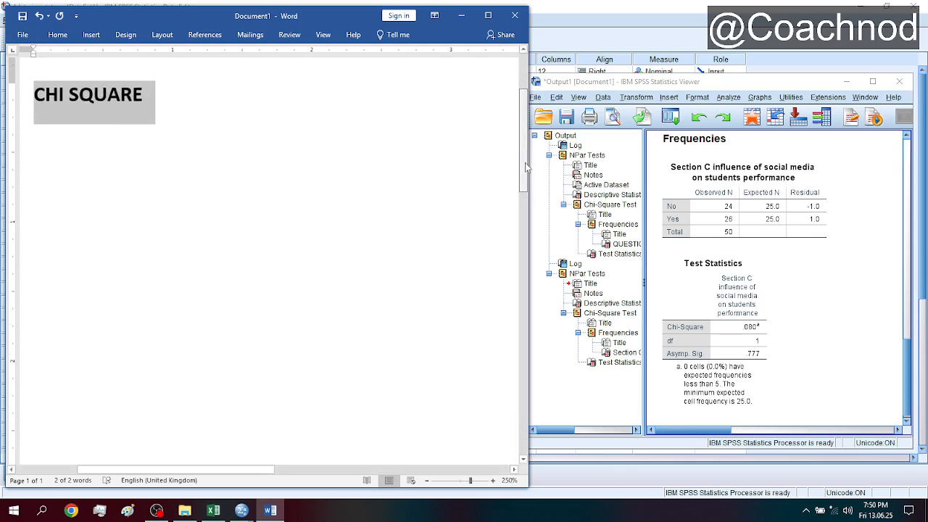
{"action": "left_click", "coordinate": [30, 127]}
{"action": "left_click", "coordinate": [104, 161]}
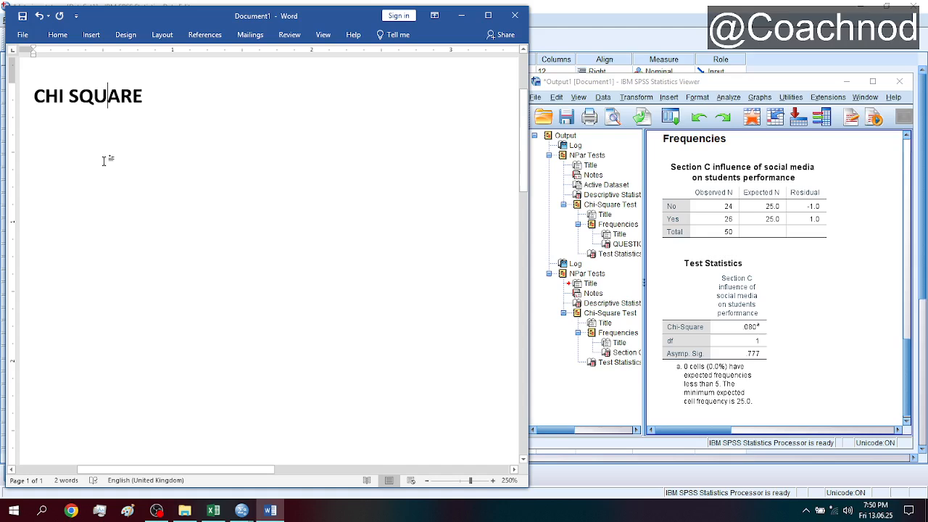
{"action": "left_click", "coordinate": [219, 109]}
{"action": "key", "text": "Return"}
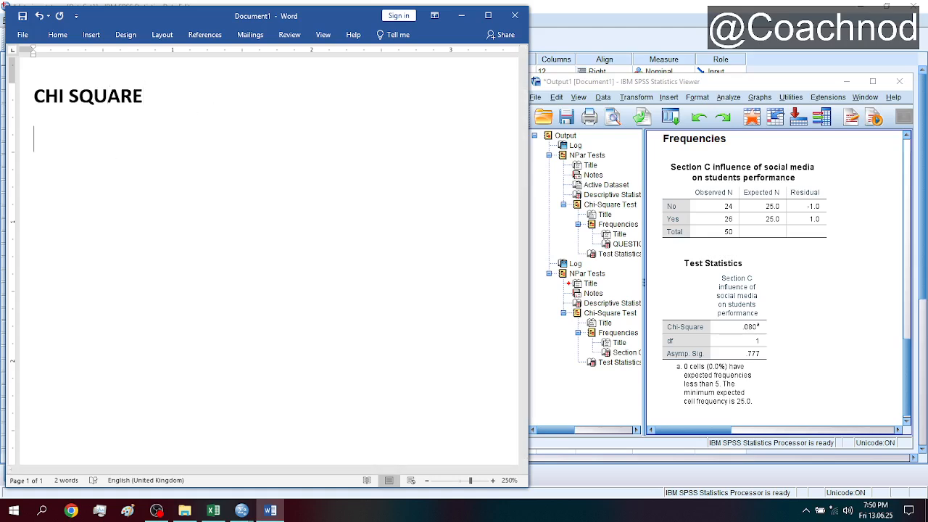
{"action": "type", "text": "Table 4"}
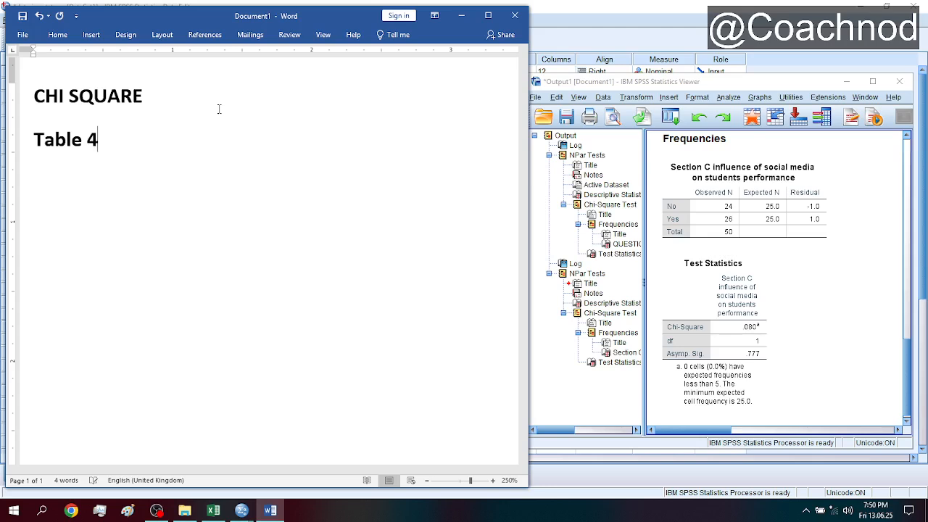
- Begin the table caption below the heading with "Table 1:"
{"action": "type", "text": ":"}
{"action": "key", "text": "BackSpace"}
{"action": "key", "text": "BackSpace"}
{"action": "type", "text": "1:"}
- Bring up the QUESTION 1 output in SPSS and complete the Word caption with "impact of reading on examination"
{"action": "left_click_drag", "start_coordinate": [905, 320], "coordinate": [912, 195]}
{"action": "left_click", "coordinate": [145, 241]}
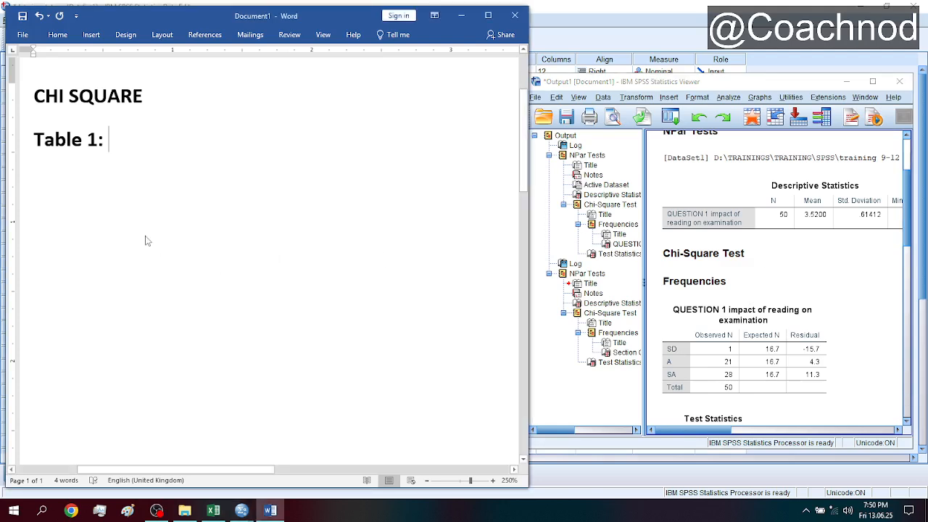
{"action": "type", "text": "impact o"}
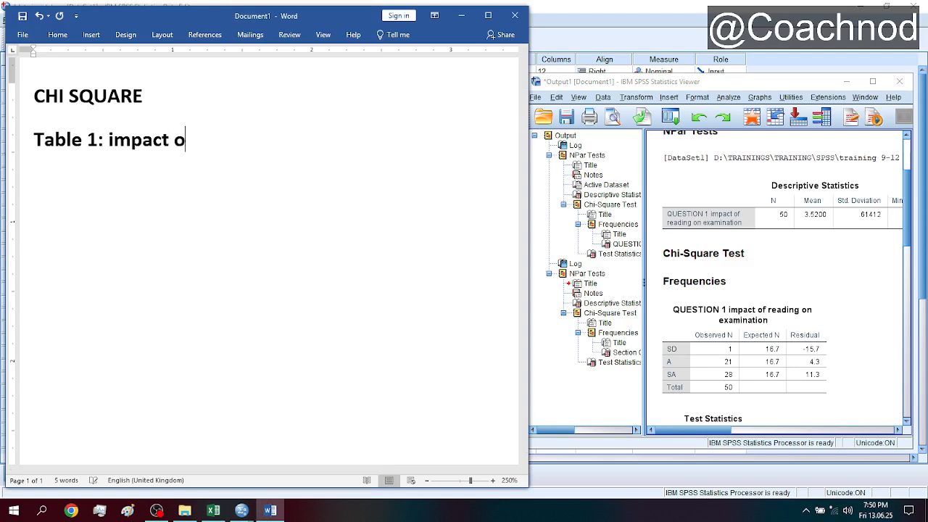
{"action": "type", "text": "f reading on e"}
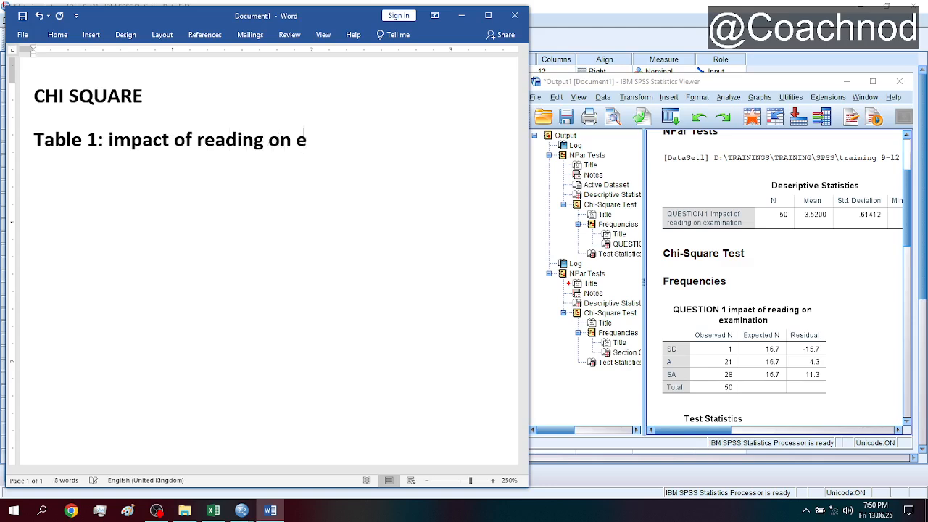
{"action": "type", "text": "xamination"}
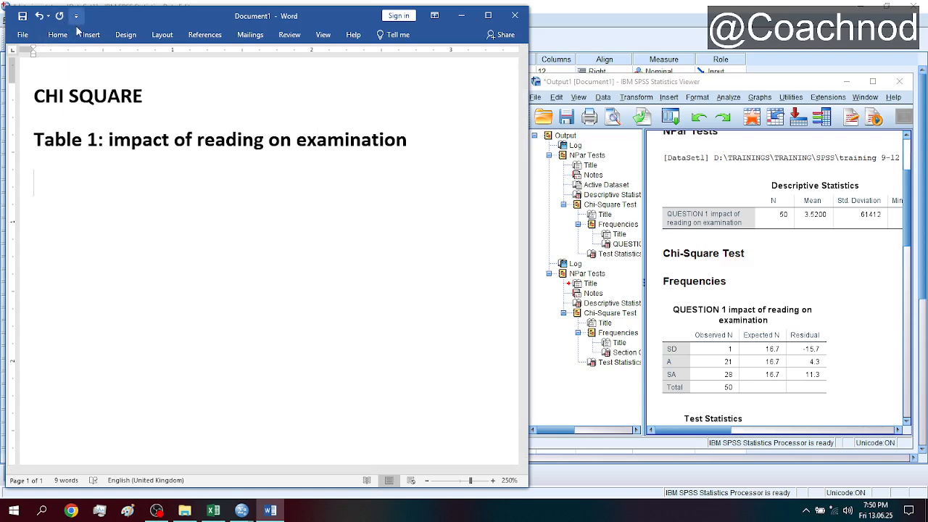
- Insert a table with five columns and four rows below the caption
{"action": "left_click", "coordinate": [91, 34]}
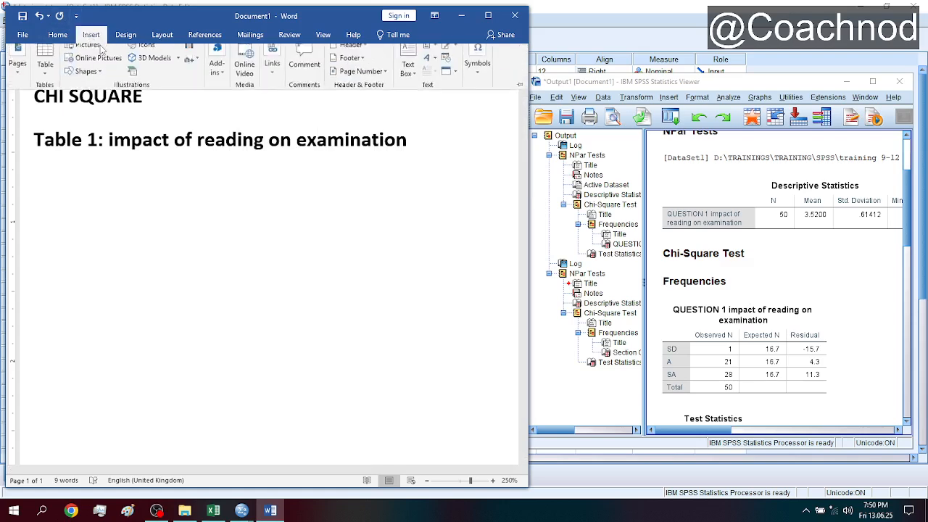
{"action": "left_click", "coordinate": [46, 65]}
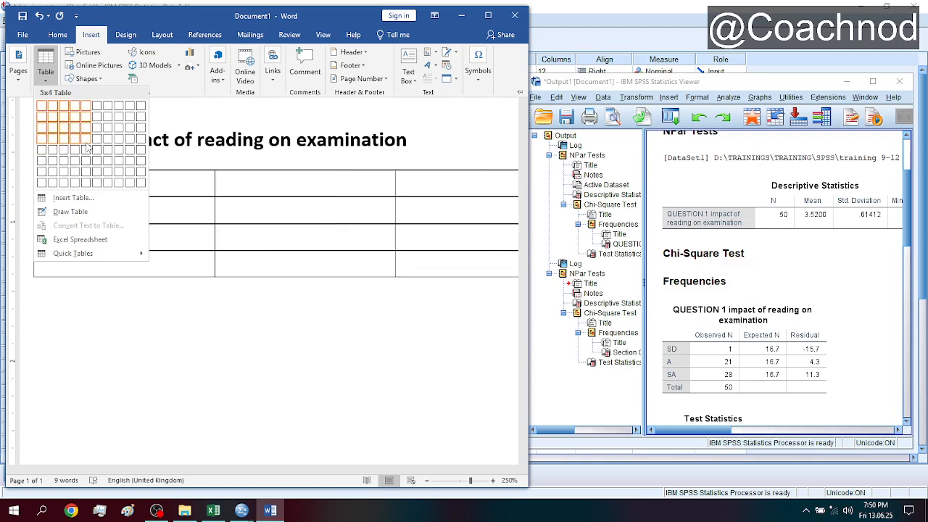
{"action": "left_click", "coordinate": [86, 147]}
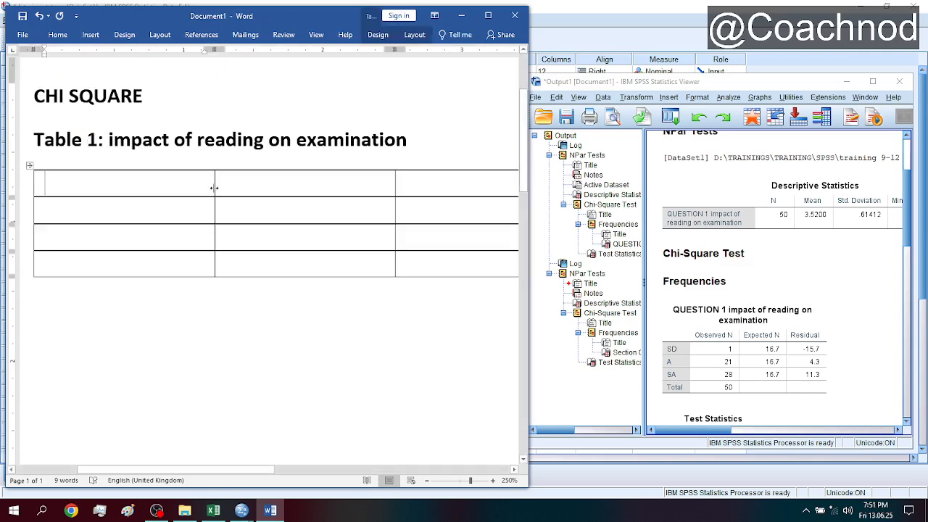
- Narrow the table's first column, enter "SN" as its header and move to the second header cell
{"action": "left_click_drag", "start_coordinate": [214, 187], "coordinate": [66, 198]}
{"action": "type", "text": "S"}
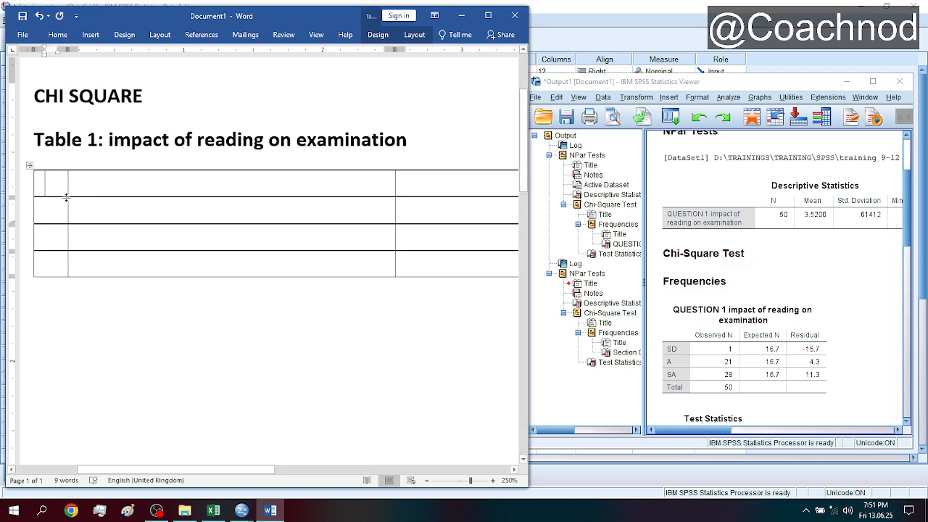
{"action": "type", "text": "N"}
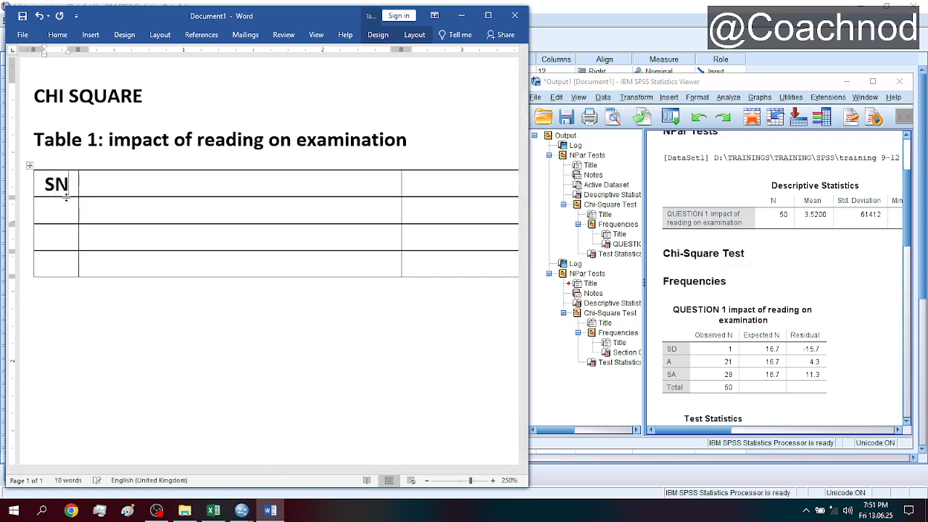
{"action": "key", "text": "Tab"}
{"action": "type", "text": "S"}
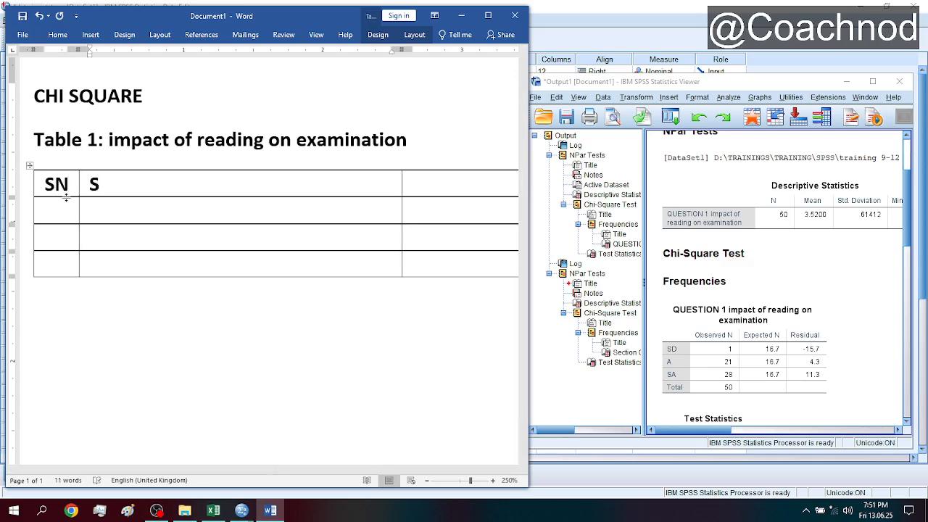
{"action": "key", "text": "BackSpace"}
{"action": "type", "text": "Vari"}
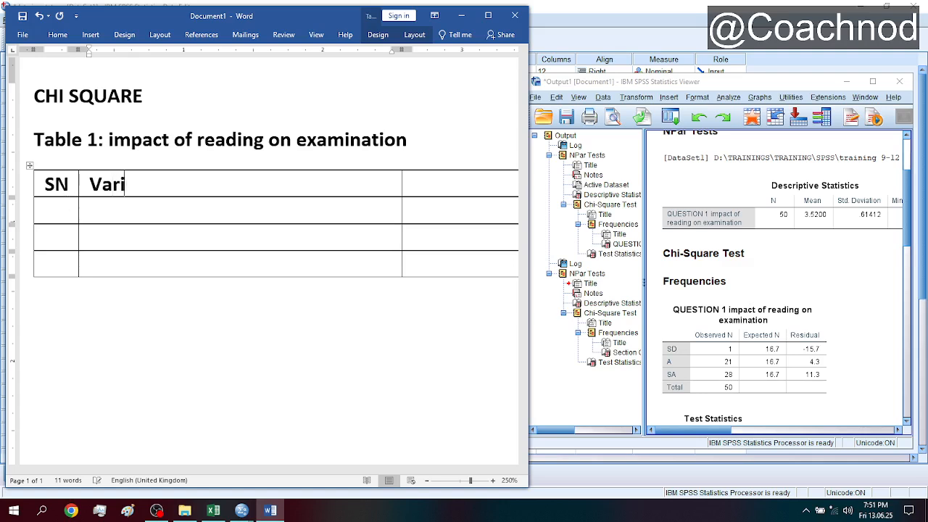
{"action": "type", "text": "able"}
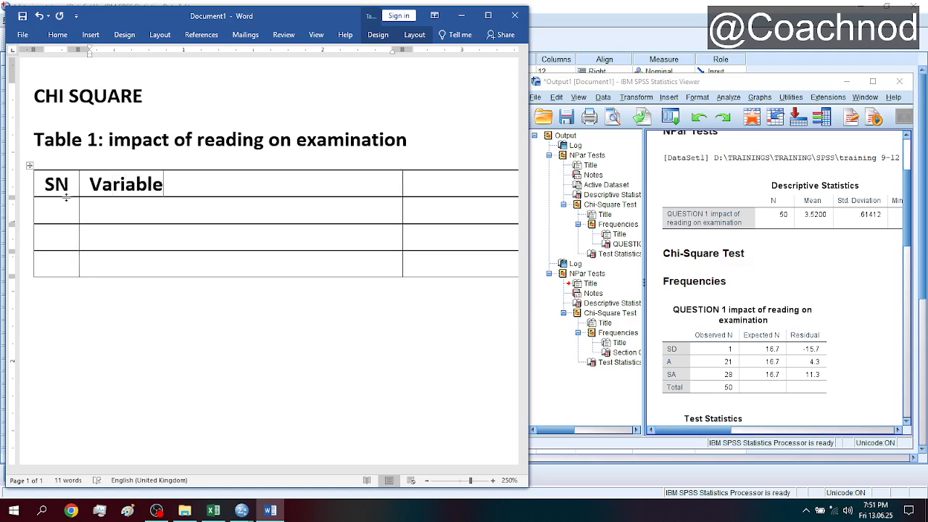
{"action": "key", "text": "BackSpace"}
{"action": "key", "text": "BackSpace"}
{"action": "key", "text": "BackSpace"}
{"action": "key", "text": "BackSpace"}
{"action": "key", "text": "BackSpace"}
{"action": "key", "text": "BackSpace"}
{"action": "key", "text": "BackSpace"}
{"action": "key", "text": "BackSpace"}
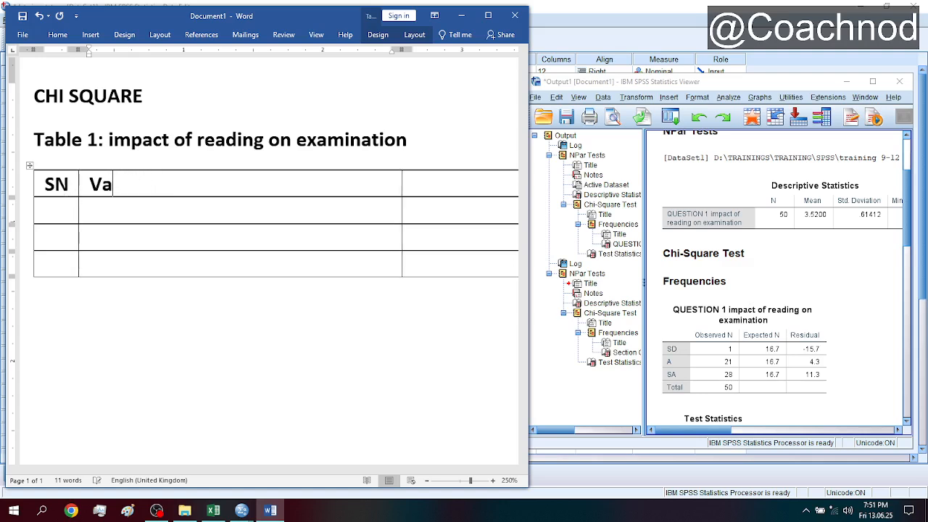
- Enter "Response" as the second column's header and narrow that column to fit the text
{"action": "type", "text": "Response"}
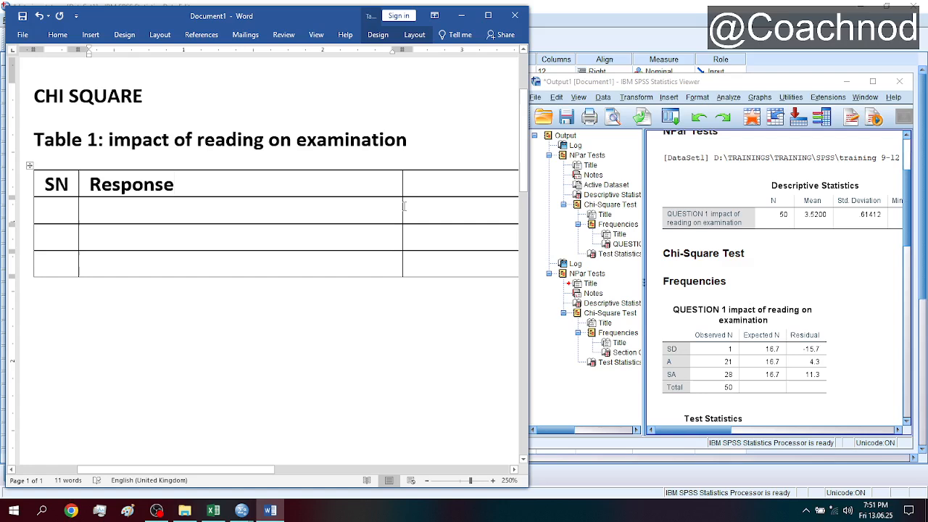
{"action": "left_click_drag", "start_coordinate": [403, 174], "coordinate": [186, 97]}
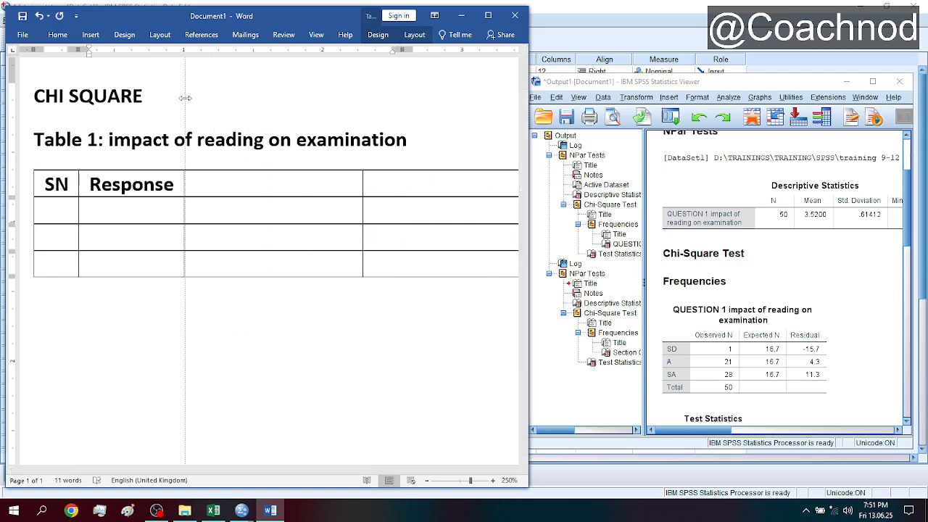
- Fill the Response column with "Yes", "No" and "Total", and number the first two rows 1 and 2 under SN
{"action": "left_click", "coordinate": [124, 215]}
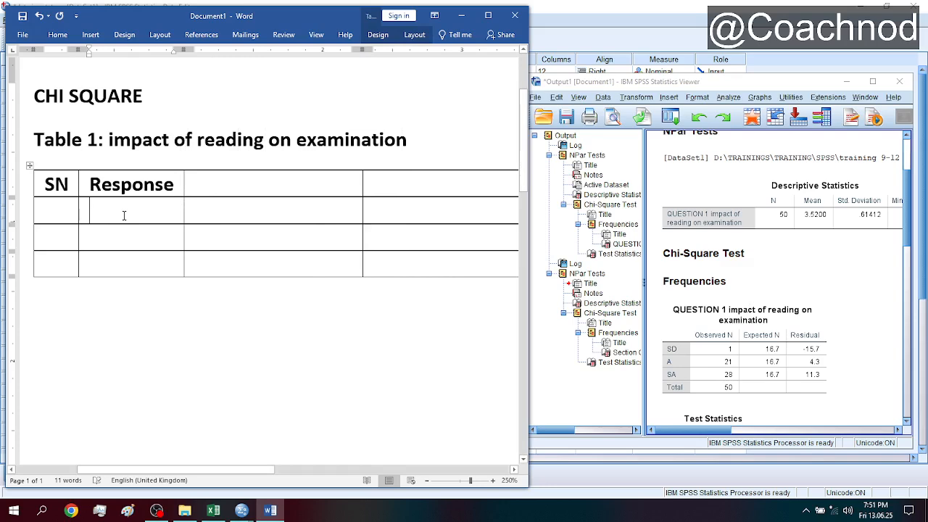
{"action": "type", "text": "Yes"}
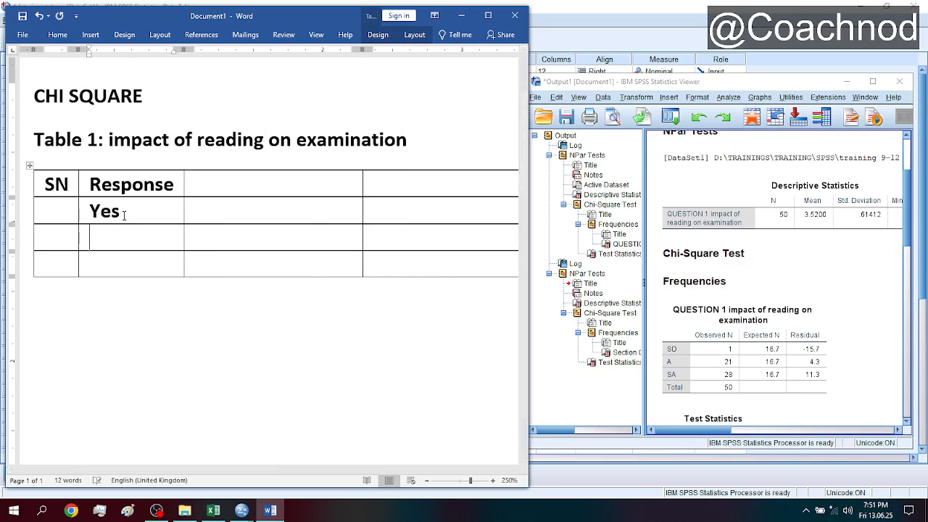
{"action": "type", "text": "No"}
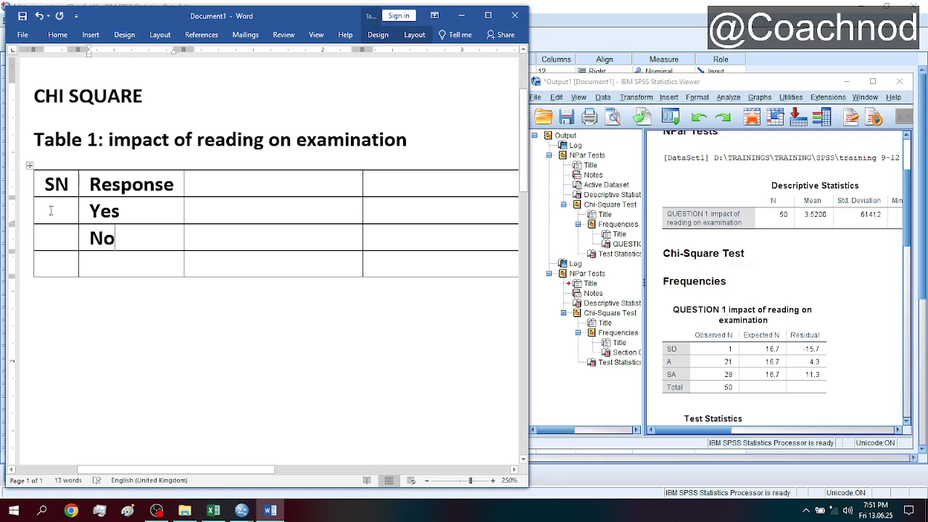
{"action": "left_click", "coordinate": [51, 210]}
{"action": "type", "text": "1"}
{"action": "key", "text": "Down"}
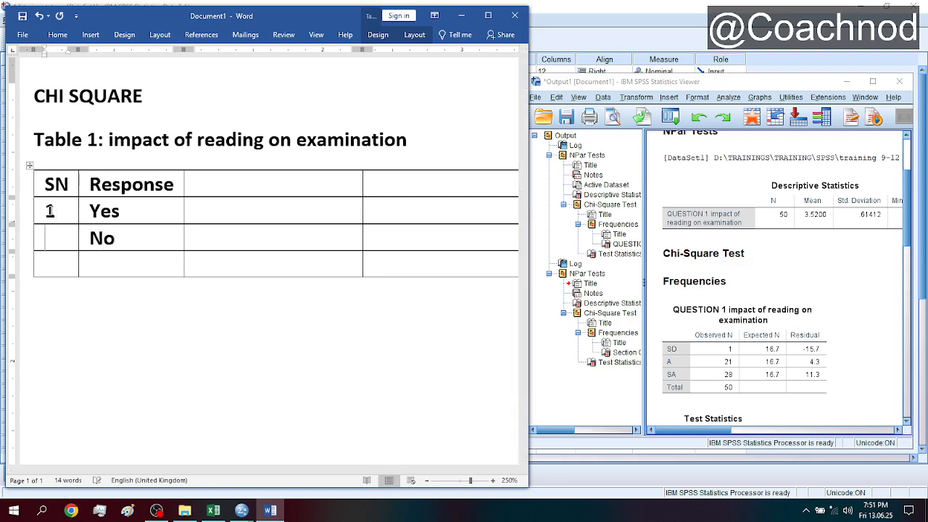
{"action": "type", "text": "2"}
{"action": "key", "text": "Tab"}
{"action": "type", "text": "Total"}
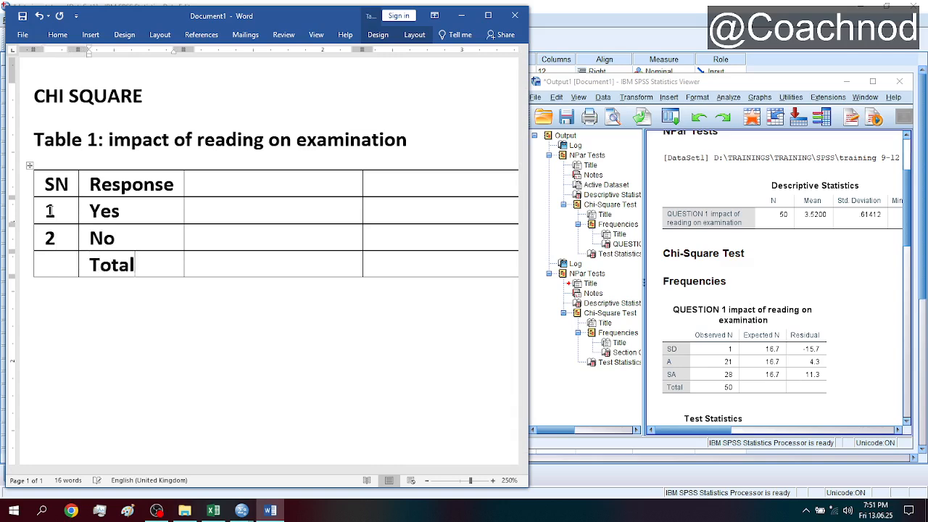
- Remove the bold formatting from the table's Yes and No rows
{"action": "left_click", "coordinate": [228, 186]}
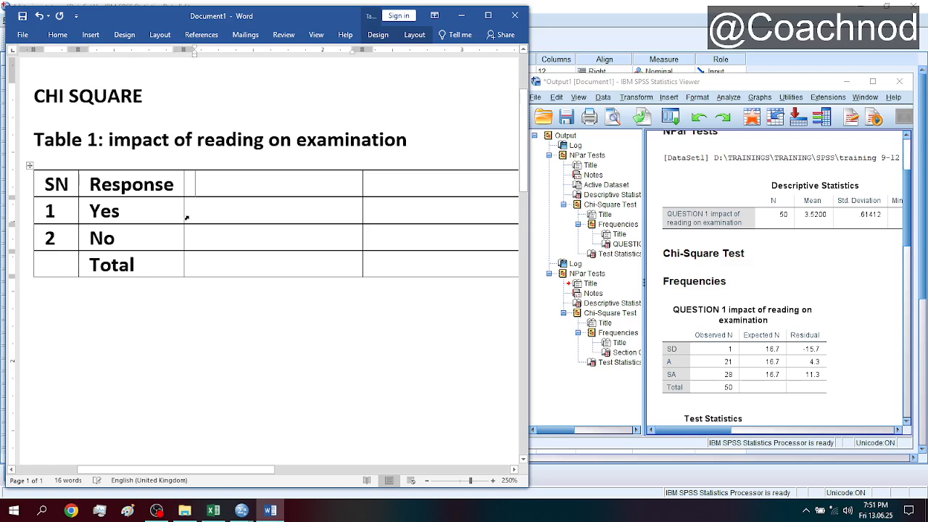
{"action": "left_click_drag", "start_coordinate": [186, 218], "coordinate": [362, 266]}
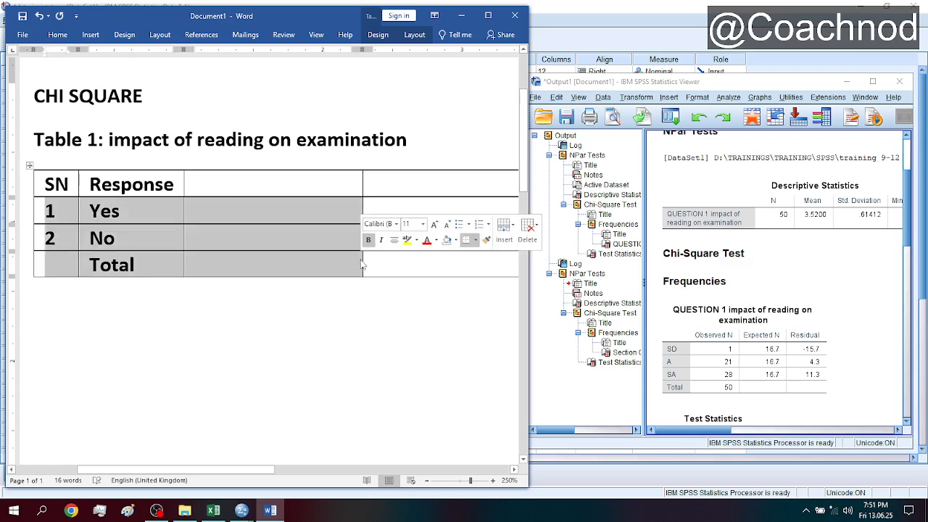
{"action": "key", "text": "shift+Up"}
{"action": "key", "text": "shift+Right"}
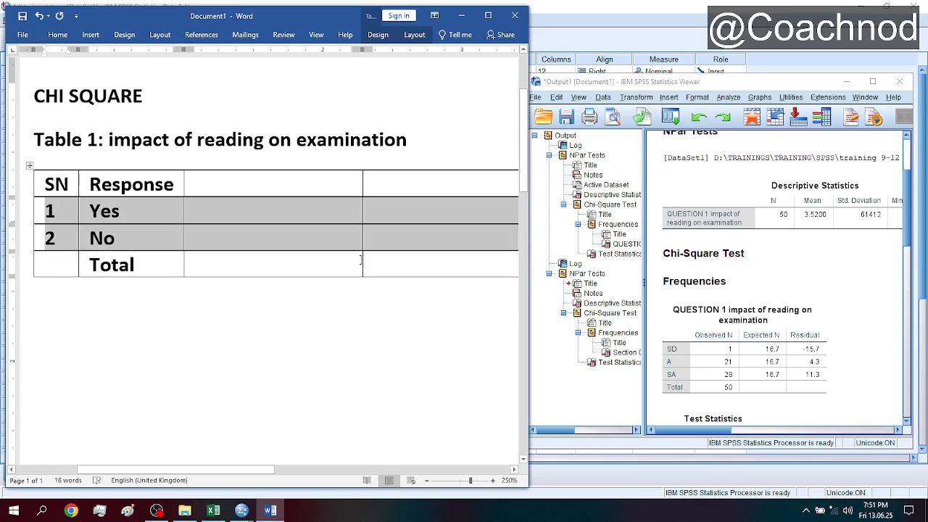
{"action": "key", "text": "ctrl+b"}
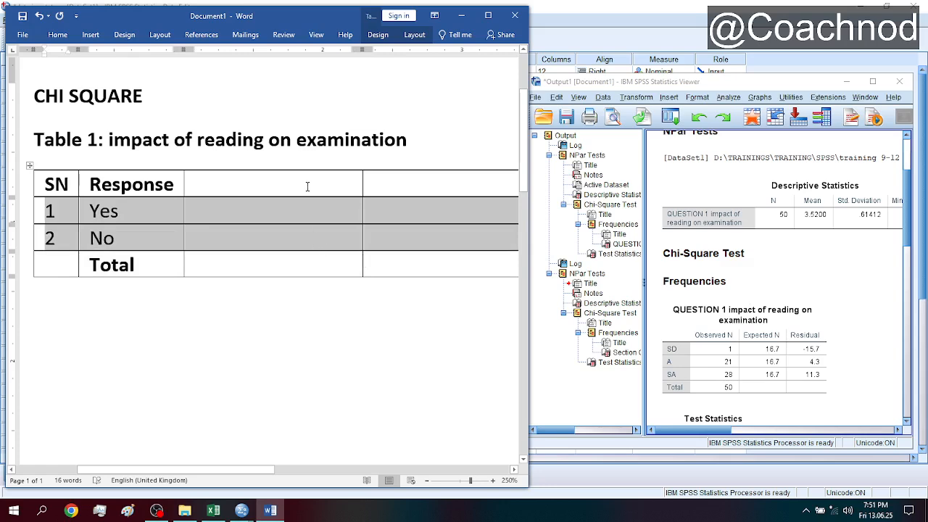
- Enter "Observed Value" as the third column's header
{"action": "left_click", "coordinate": [285, 187]}
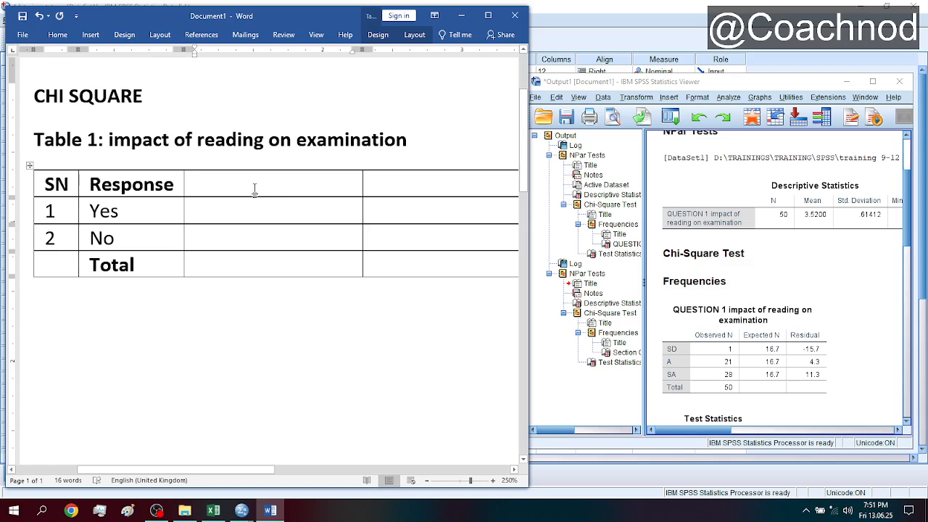
{"action": "type", "text": "O"}
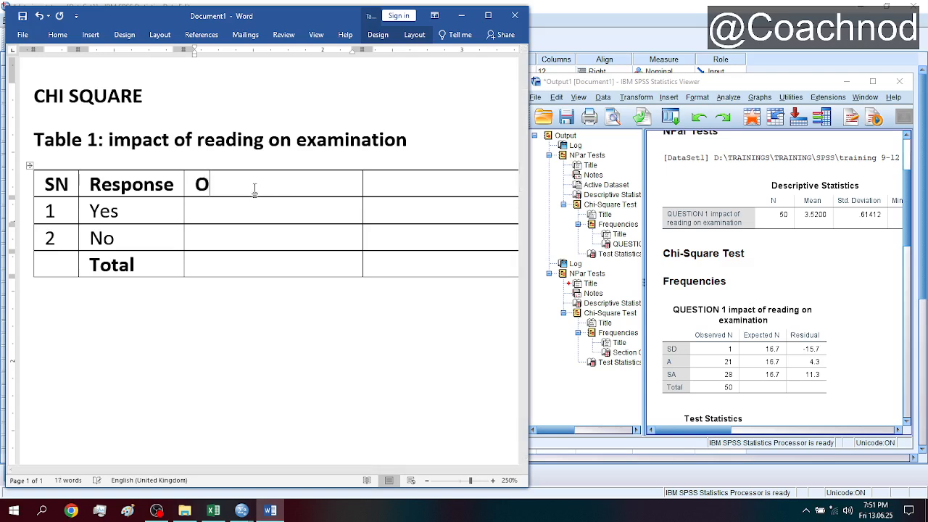
{"action": "type", "text": "bserved Va"}
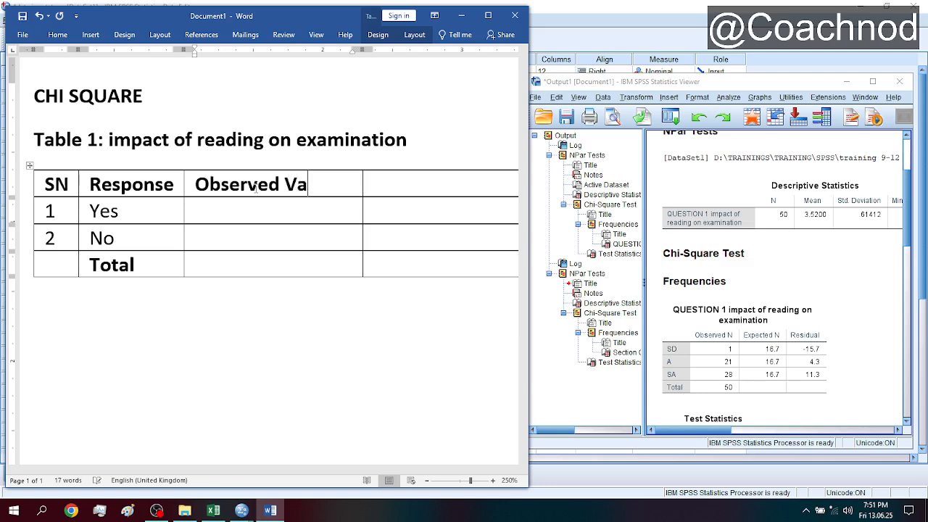
{"action": "type", "text": "lue"}
{"action": "key", "text": "Down"}
{"action": "key", "text": "Left"}
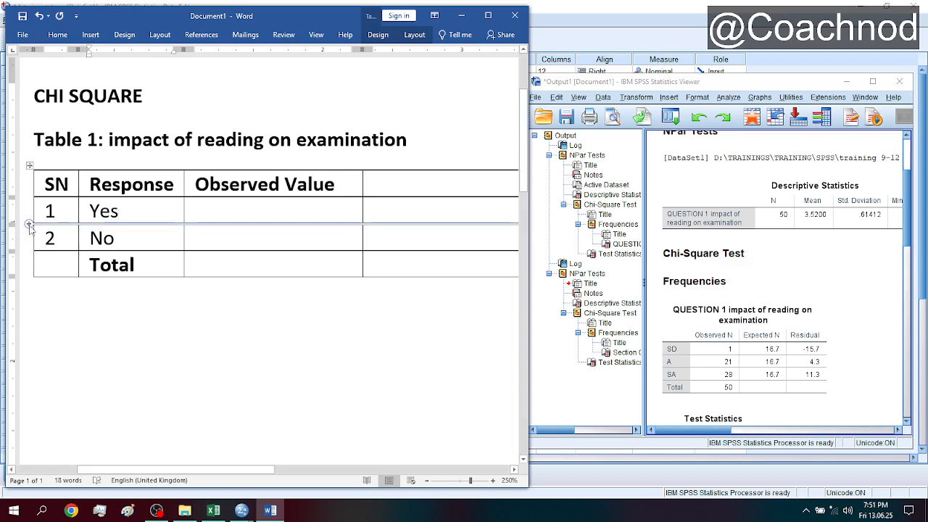
- Insert a row between the Yes and No rows and renumber the SN cells 2 and 3
{"action": "left_click", "coordinate": [30, 225]}
{"action": "left_click", "coordinate": [56, 237]}
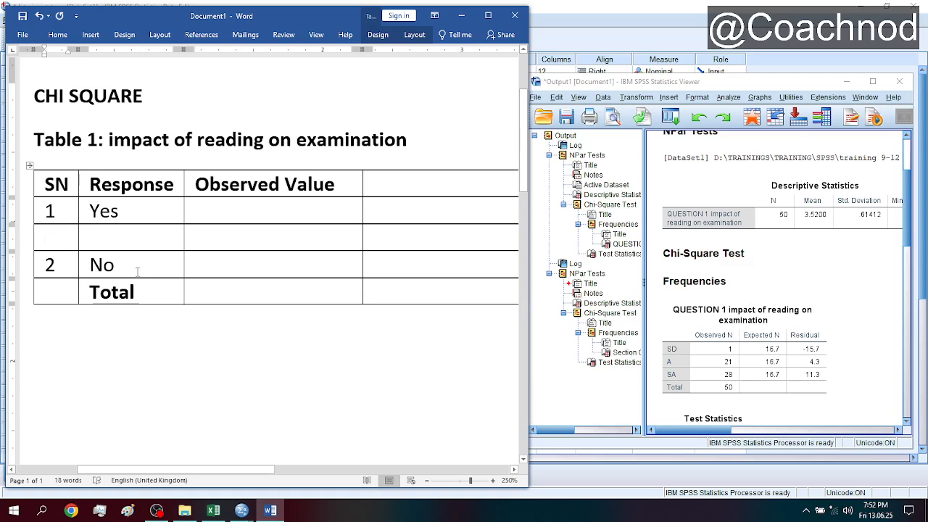
{"action": "type", "text": "2"}
{"action": "key", "text": "Down"}
{"action": "key", "text": "BackSpace"}
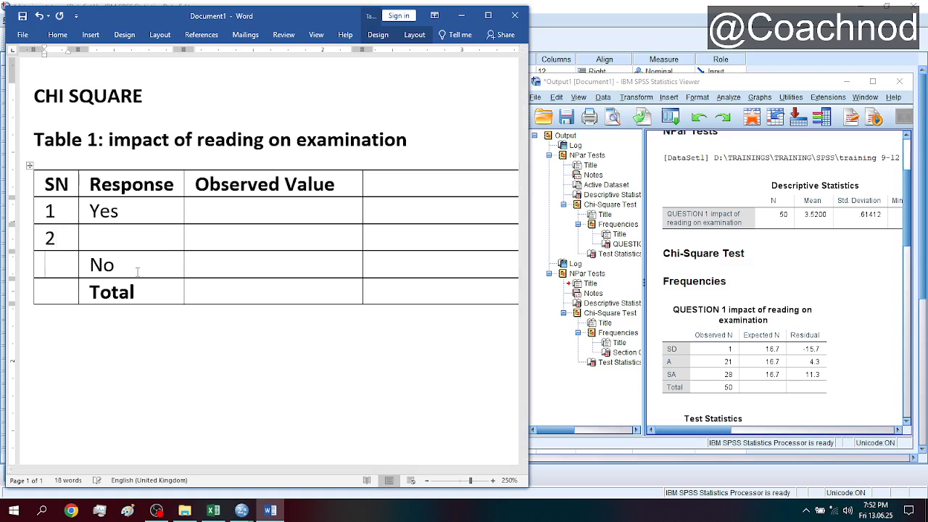
{"action": "type", "text": "3"}
- Replace the responses in rows 1 to 3 with "SD", "A" and "SA"
{"action": "key", "text": "Right"}
{"action": "key", "text": "Right"}
{"action": "key", "text": "Right"}
{"action": "key", "text": "Up"}
{"action": "key", "text": "Up"}
{"action": "key", "text": "End"}
{"action": "key", "text": "BackSpace"}
{"action": "key", "text": "BackSpace"}
{"action": "key", "text": "BackSpace"}
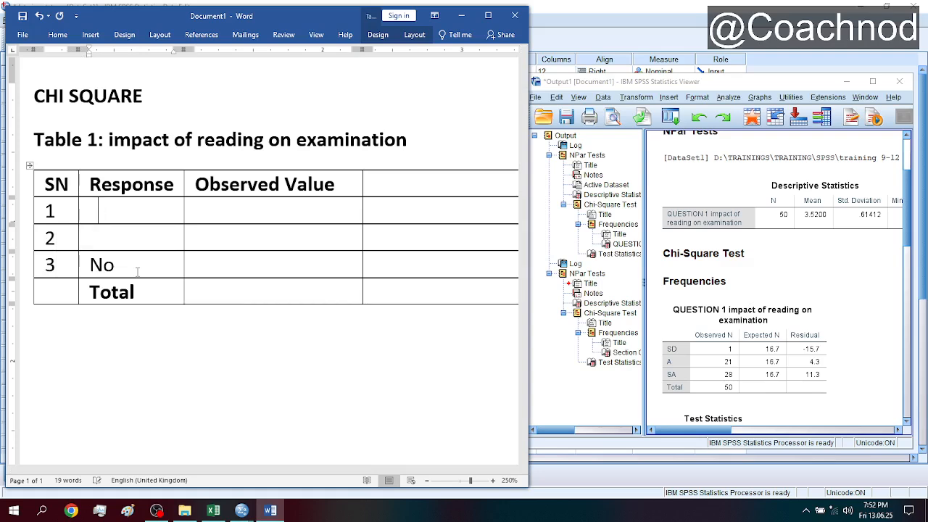
{"action": "key", "text": "BackSpace"}
{"action": "type", "text": "SD"}
{"action": "key", "text": "Down"}
{"action": "type", "text": "A"}
{"action": "key", "text": "Down"}
{"action": "key", "text": "BackSpace"}
{"action": "key", "text": "Delete"}
{"action": "type", "text": "SA"}
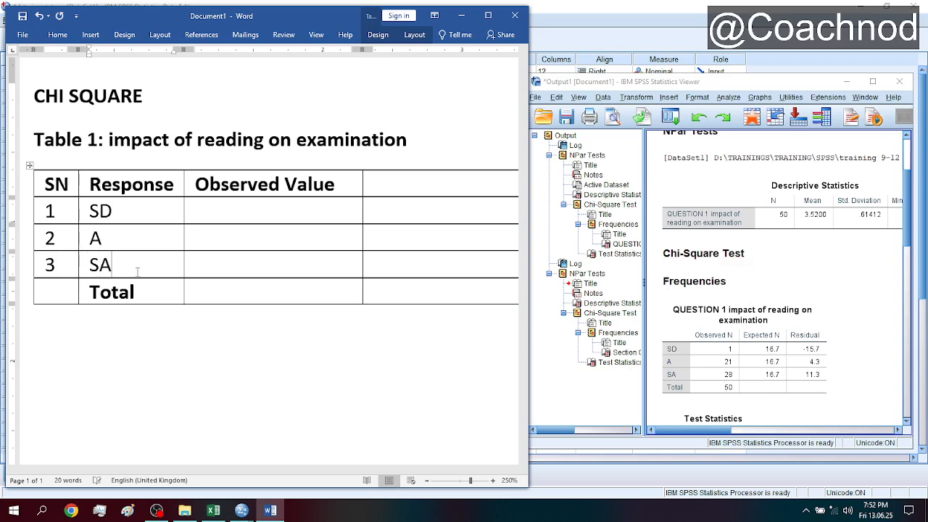
- Enter the observed values 1, 21 and 28 for SD, A and SA, and narrow that column so its header wraps
{"action": "left_click", "coordinate": [246, 216]}
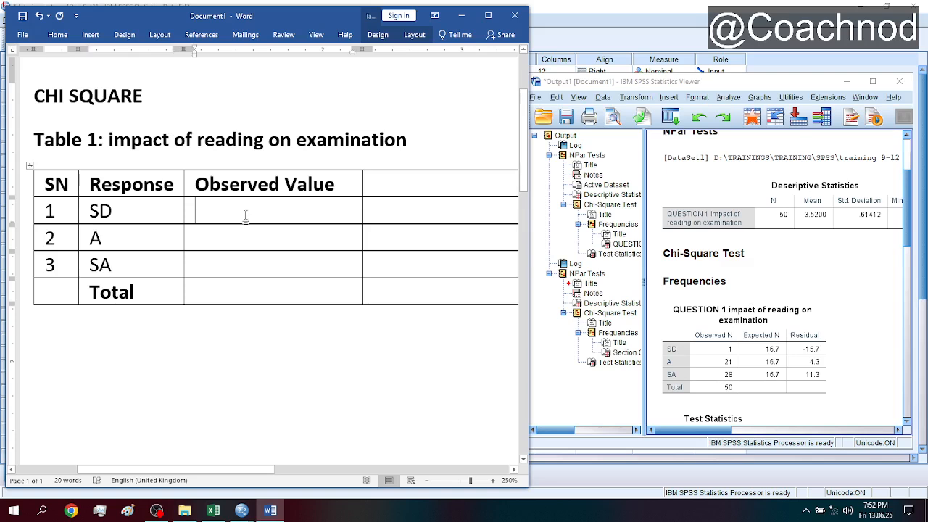
{"action": "type", "text": "1"}
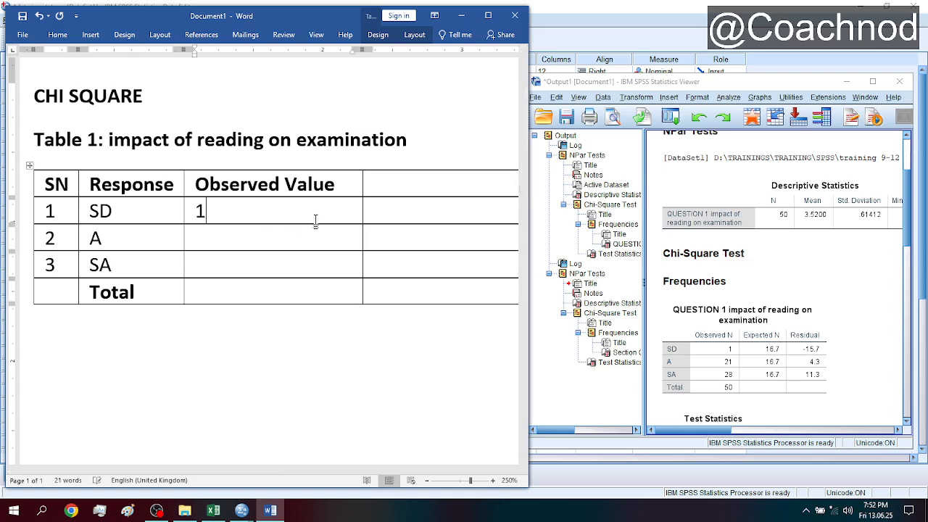
{"action": "key", "text": "Down"}
{"action": "type", "text": "21"}
{"action": "key", "text": "Down"}
{"action": "type", "text": "28"}
{"action": "left_click", "coordinate": [361, 216]}
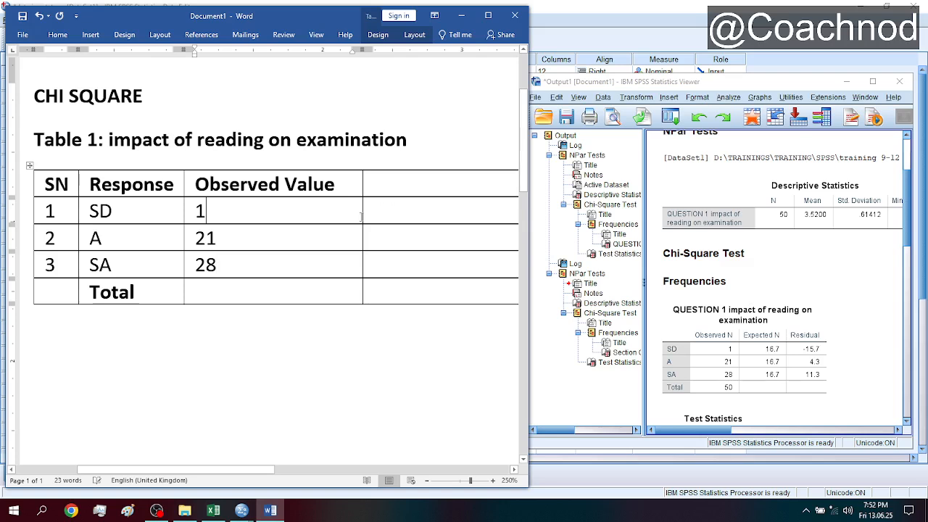
{"action": "left_click_drag", "start_coordinate": [363, 217], "coordinate": [290, 217]}
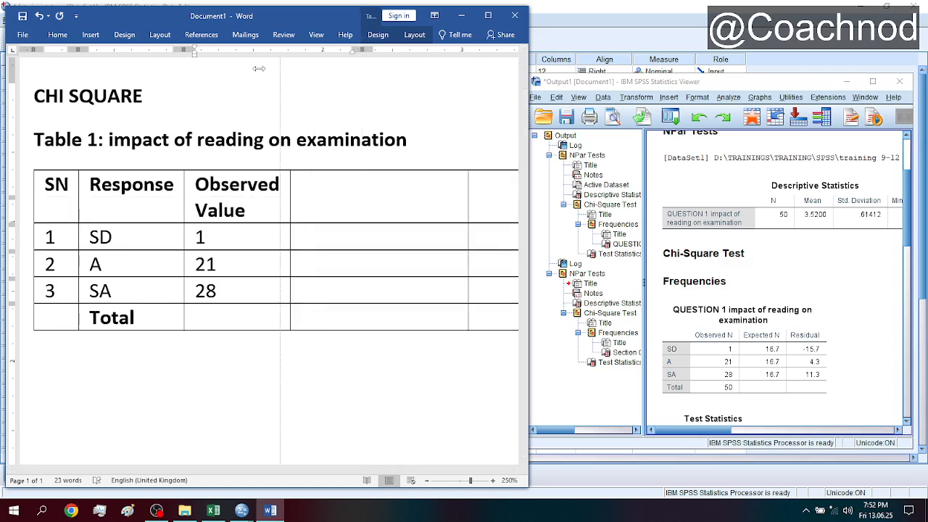
- Enter "Expected value" as the fourth column's header and narrow that column so the header wraps onto two lines
{"action": "left_click", "coordinate": [347, 203]}
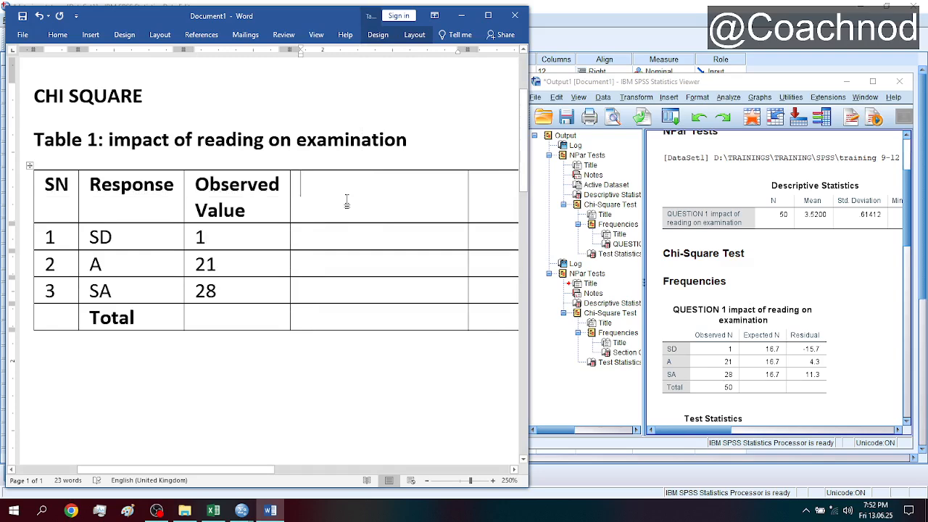
{"action": "type", "text": "Expected"}
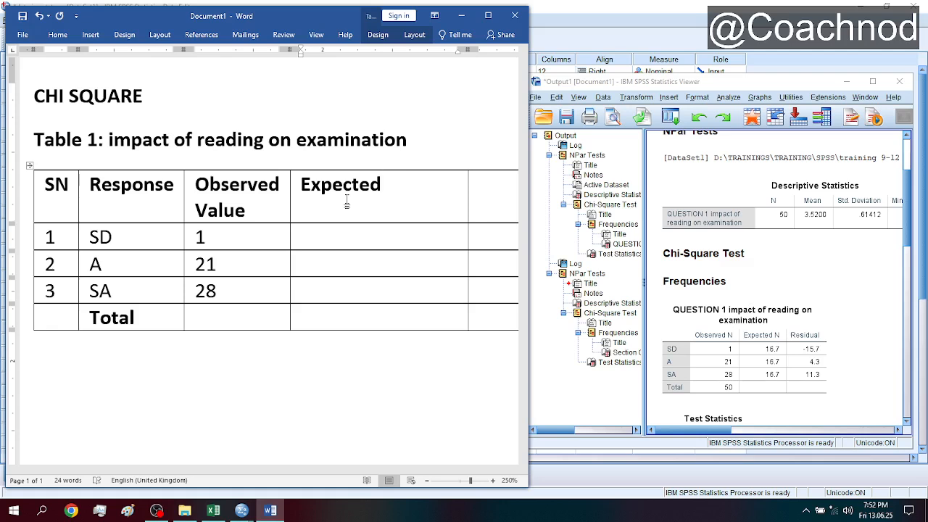
{"action": "type", "text": "value"}
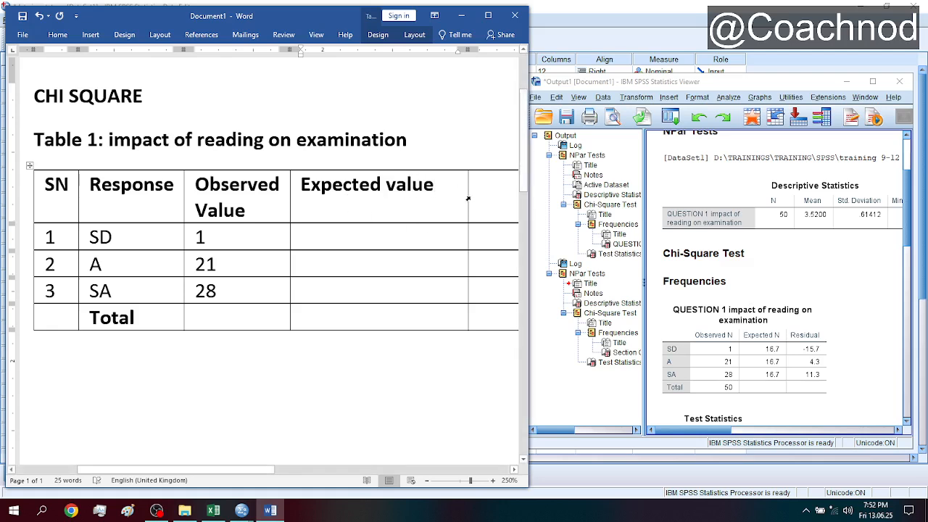
{"action": "left_click_drag", "start_coordinate": [469, 198], "coordinate": [391, 209]}
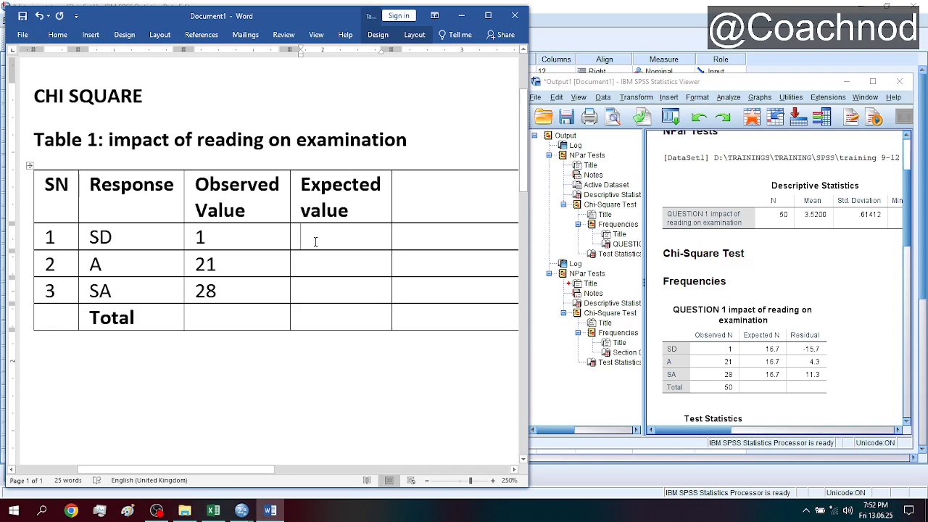
- Enter 16.7 as the expected value for each of SD, A and SA
{"action": "type", "text": "16."}
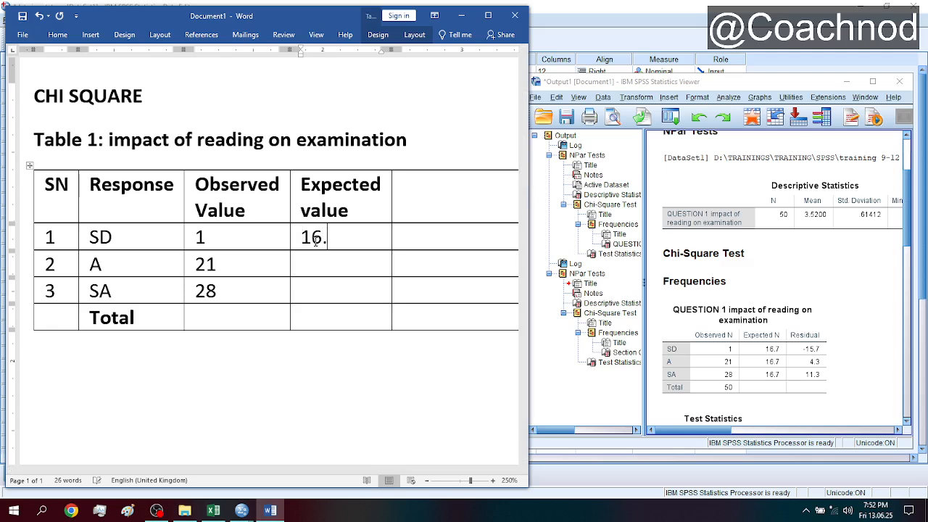
{"action": "type", "text": "716.7"}
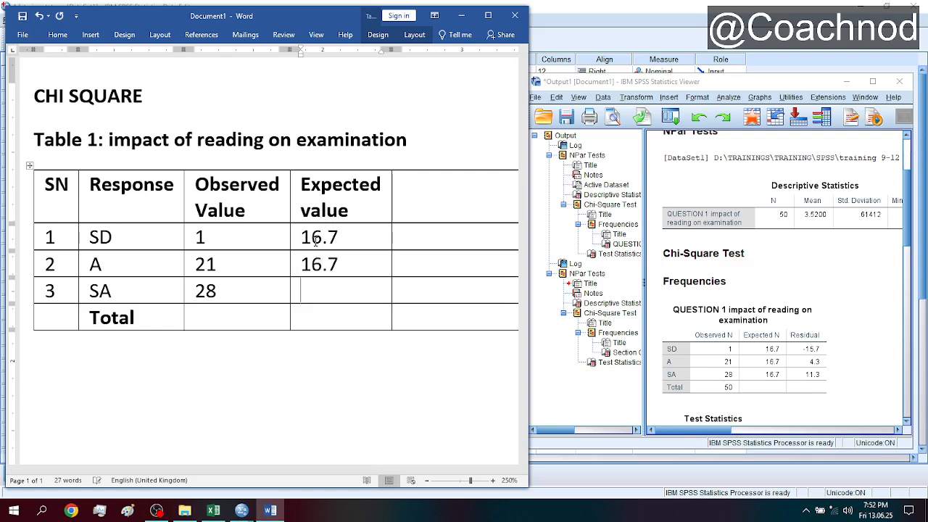
{"action": "type", "text": "16.7"}
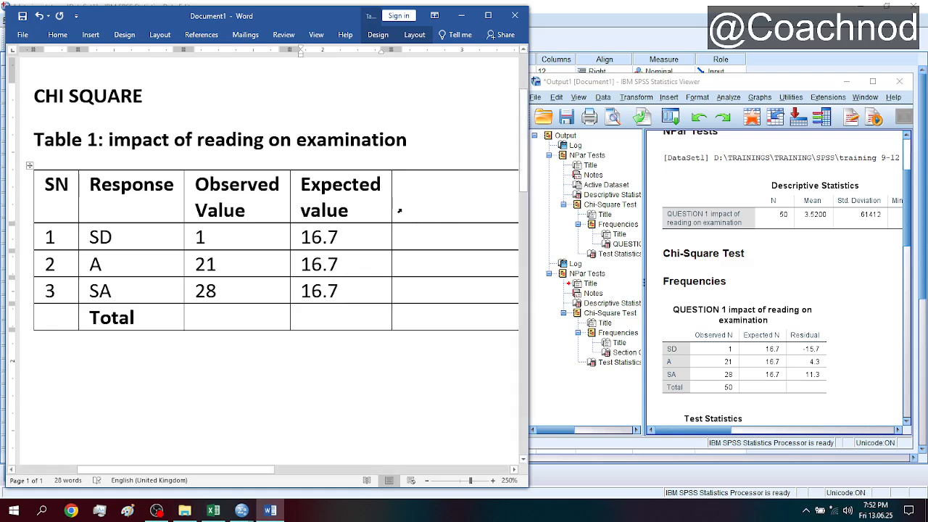
{"action": "left_click", "coordinate": [427, 204]}
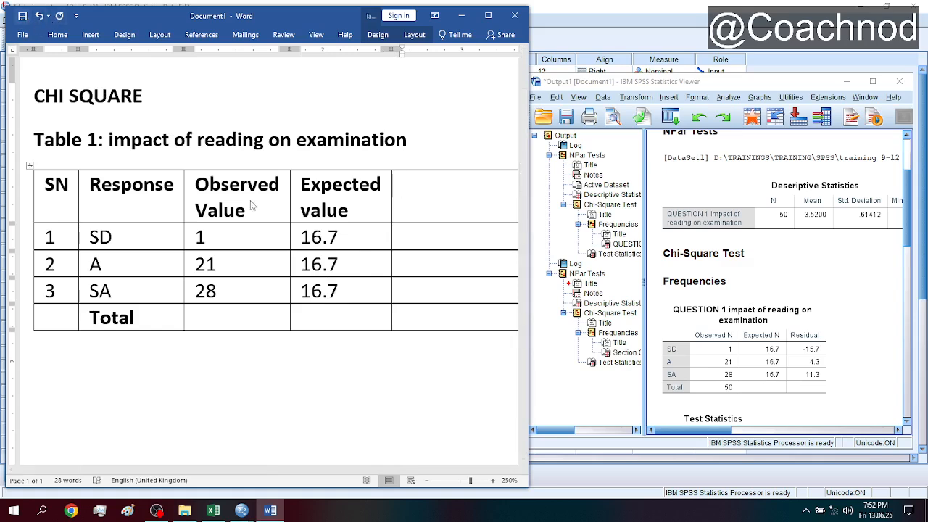
{"action": "key", "text": "ctrl+s"}
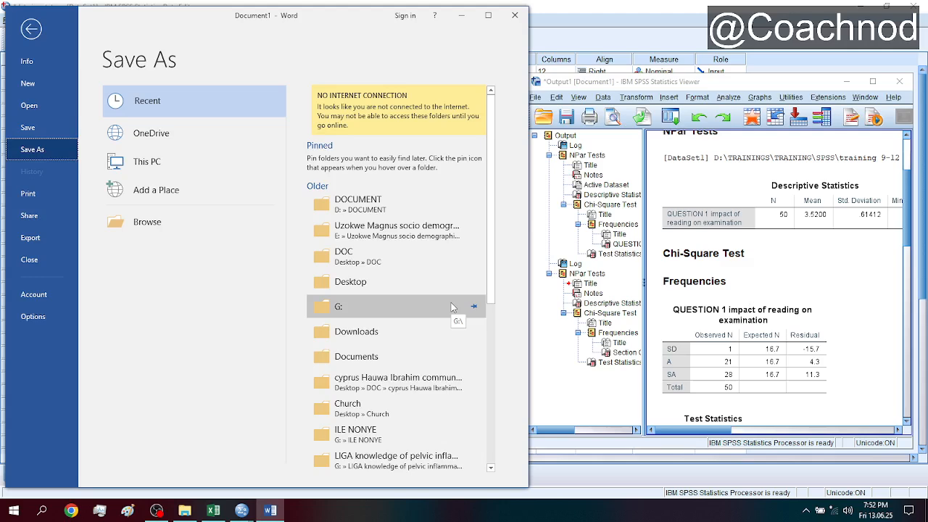
{"action": "key", "text": "Escape"}
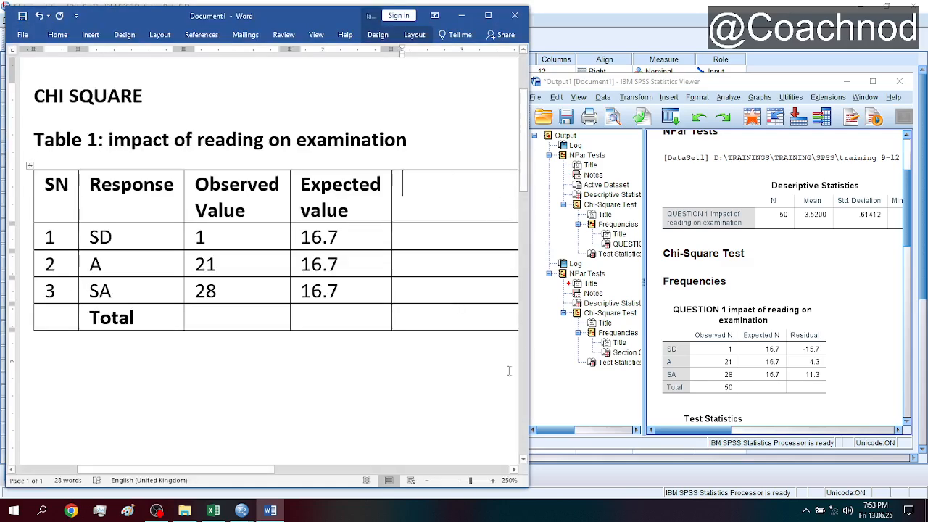
- Add a sixth column after the table's last column and narrow the empty fifth column
{"action": "left_click_drag", "start_coordinate": [272, 470], "coordinate": [372, 470]}
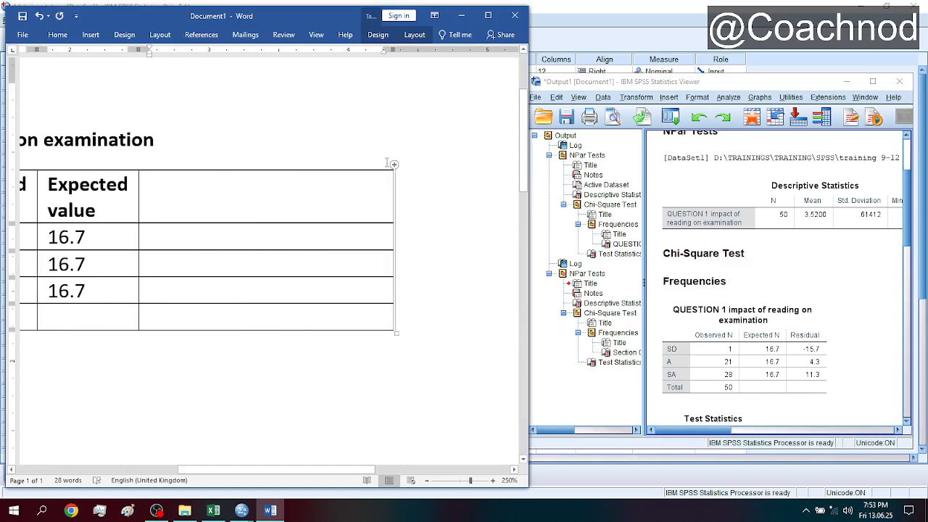
{"action": "left_click", "coordinate": [394, 166]}
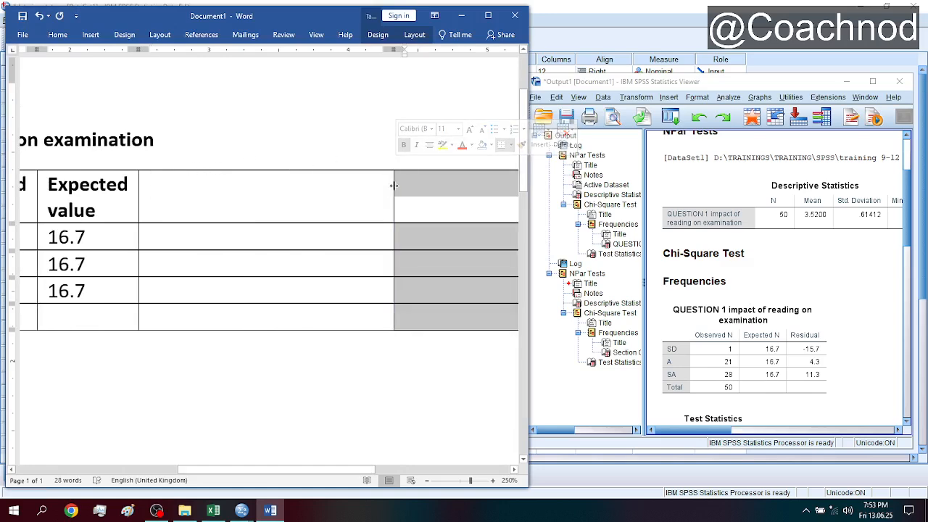
{"action": "left_click", "coordinate": [373, 186]}
{"action": "left_click_drag", "start_coordinate": [393, 48], "coordinate": [197, 82]}
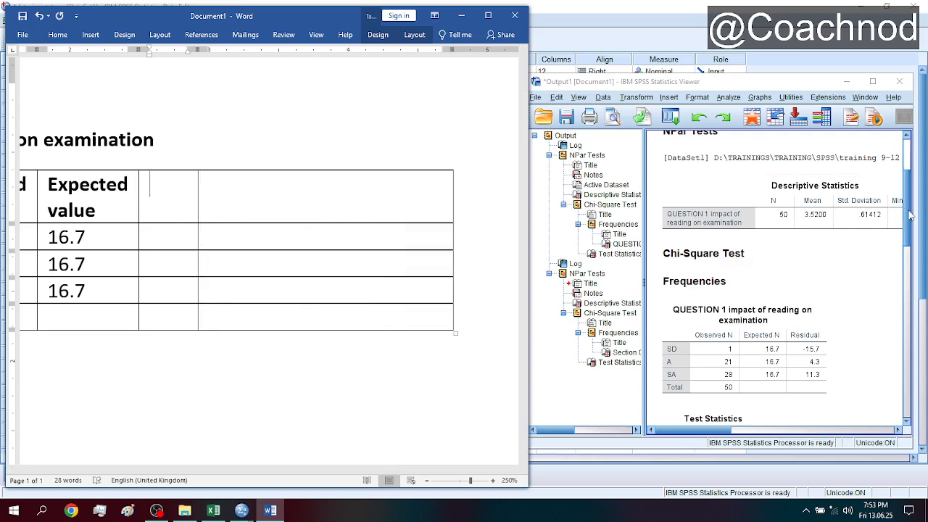
- Enter "Chi square calculated value" as the fifth column's header, with the QUESTION 1 test statistics in view in the SPSS output
{"action": "left_click_drag", "start_coordinate": [910, 215], "coordinate": [915, 269]}
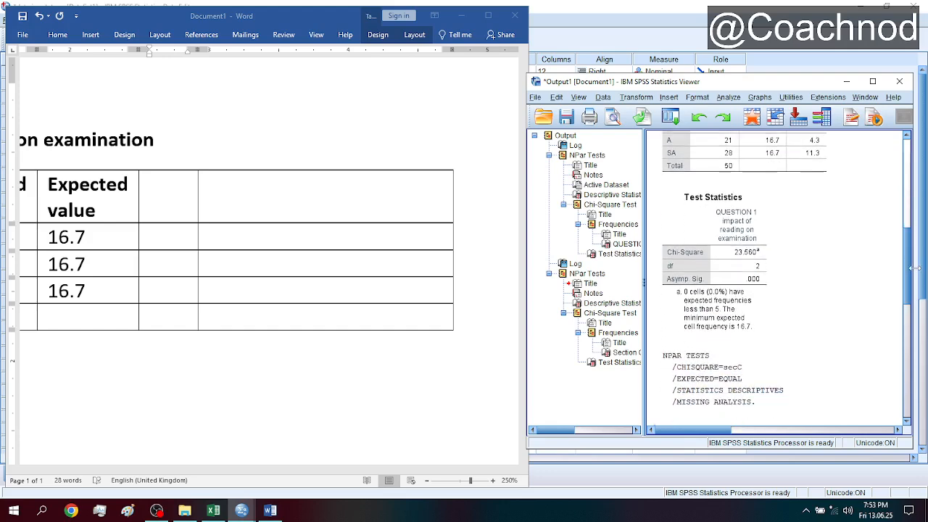
{"action": "left_click", "coordinate": [169, 194]}
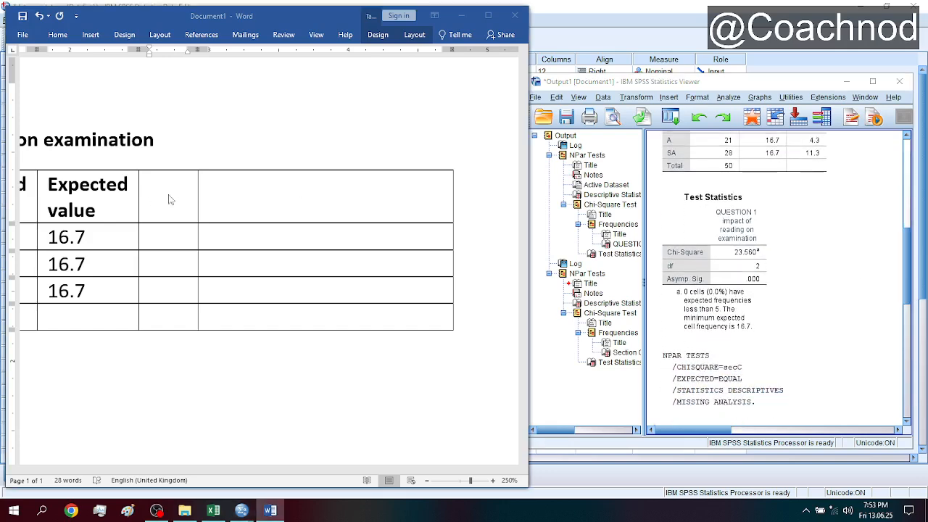
{"action": "type", "text": "Cgu"}
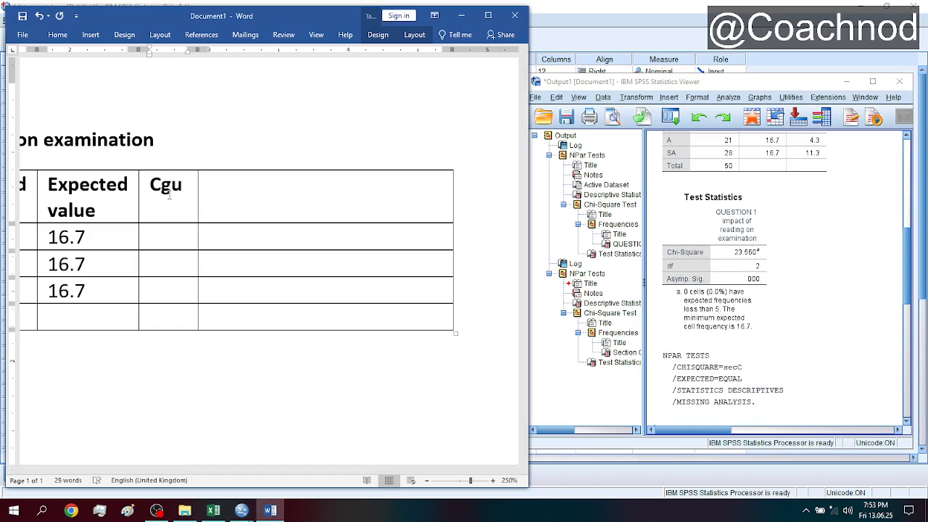
{"action": "key", "text": "BackSpace"}
{"action": "key", "text": "BackSpace"}
{"action": "type", "text": "hi square caal"}
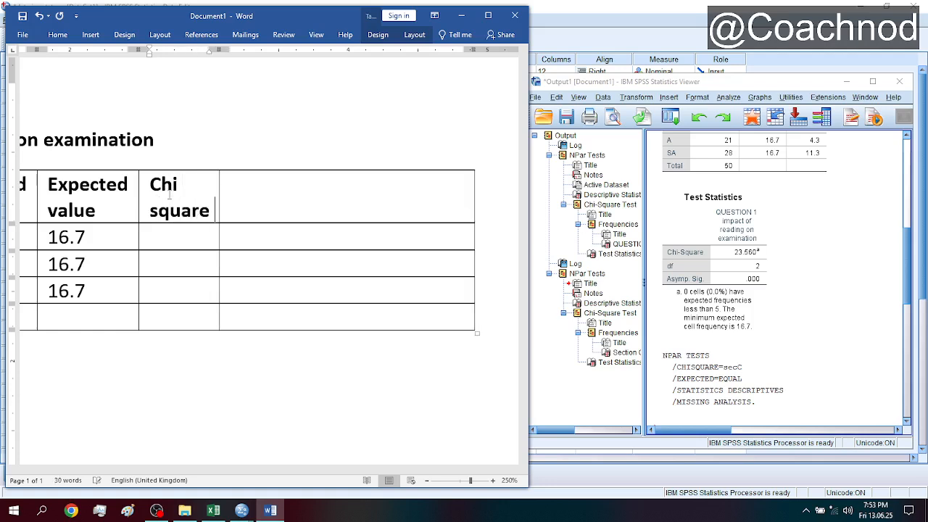
{"action": "key", "text": "BackSpace"}
{"action": "key", "text": "BackSpace"}
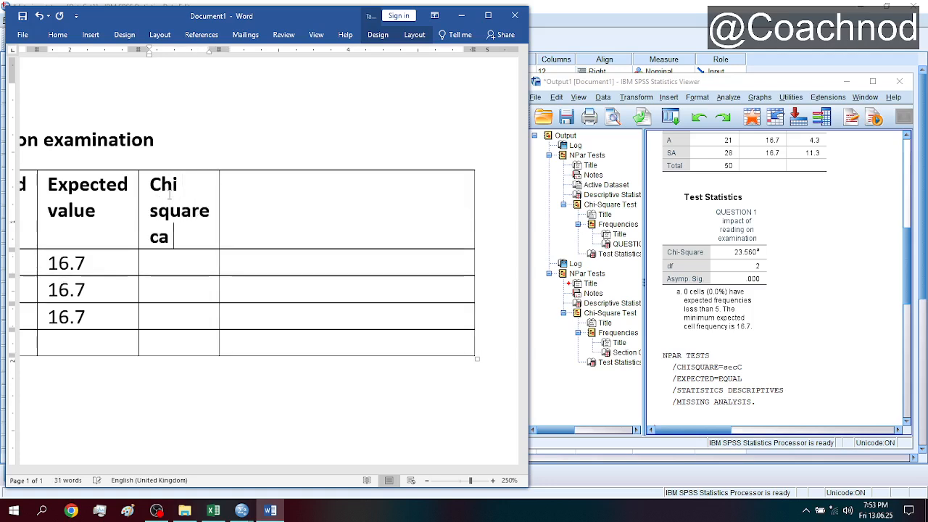
{"action": "type", "text": "lculated value "}
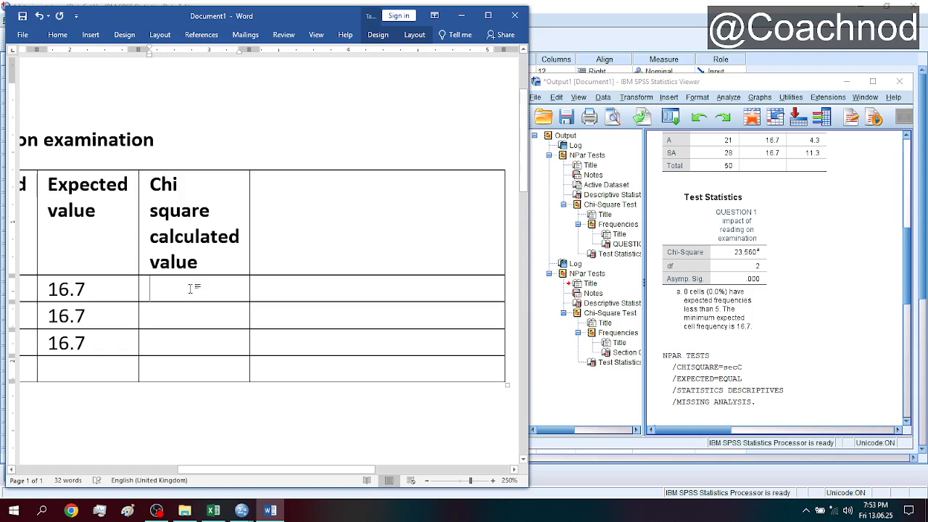
{"action": "type", "text": "23"}
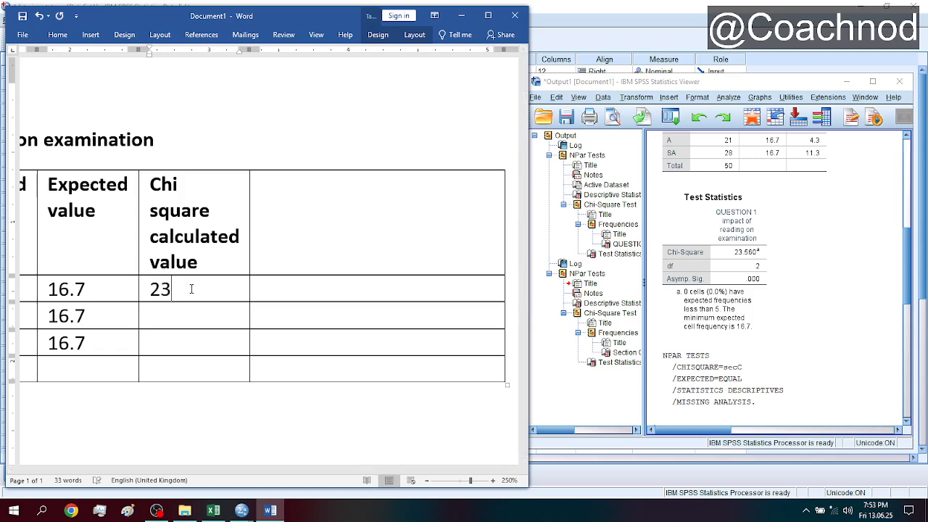
{"action": "type", "text": ".560"}
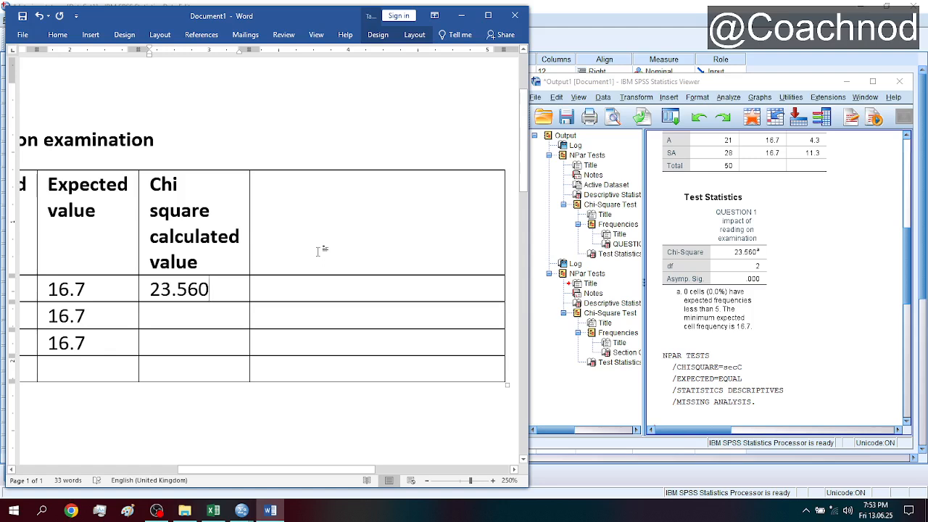
- Enter "P value" as the sixth column's header and narrow that column
{"action": "left_click", "coordinate": [349, 224]}
{"action": "type", "text": "P value"}
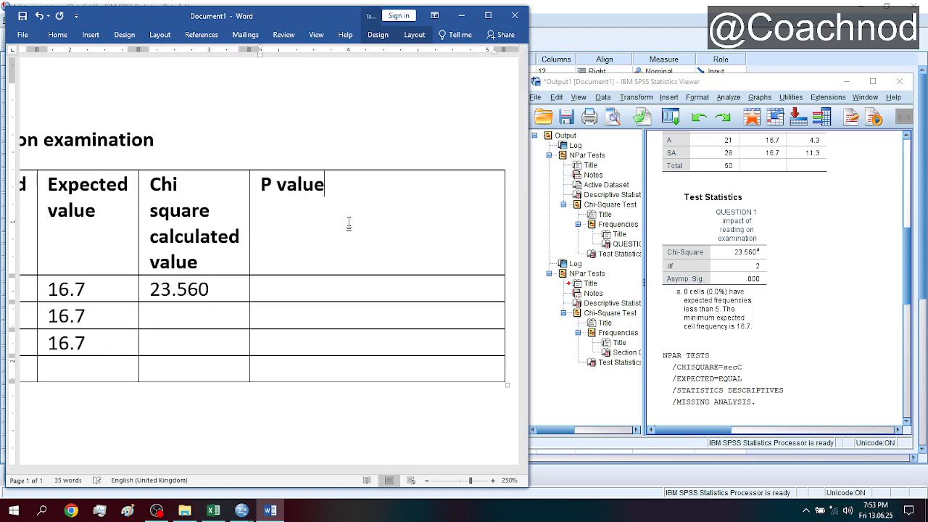
{"action": "left_click_drag", "start_coordinate": [504, 253], "coordinate": [346, 262]}
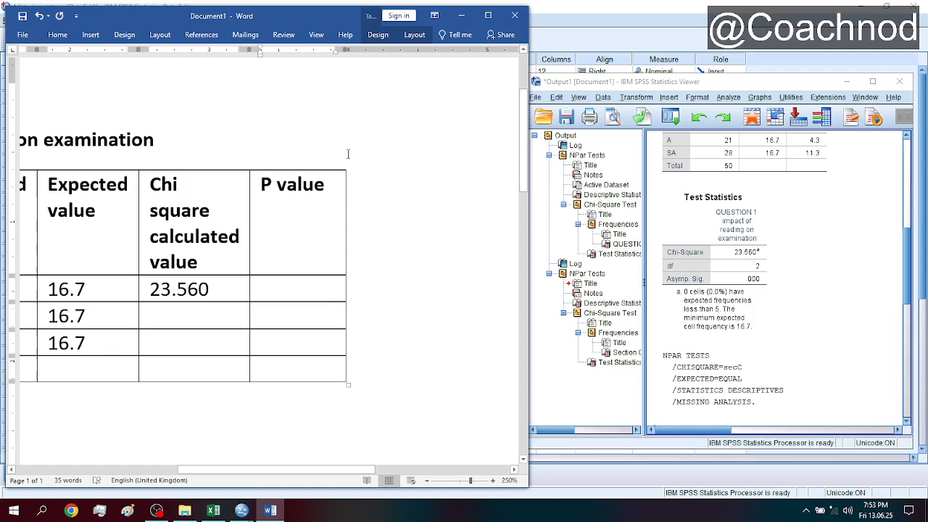
- Add a seventh column after the P value column and enter 0.00 as the P value in the SD row
{"action": "left_click", "coordinate": [348, 162]}
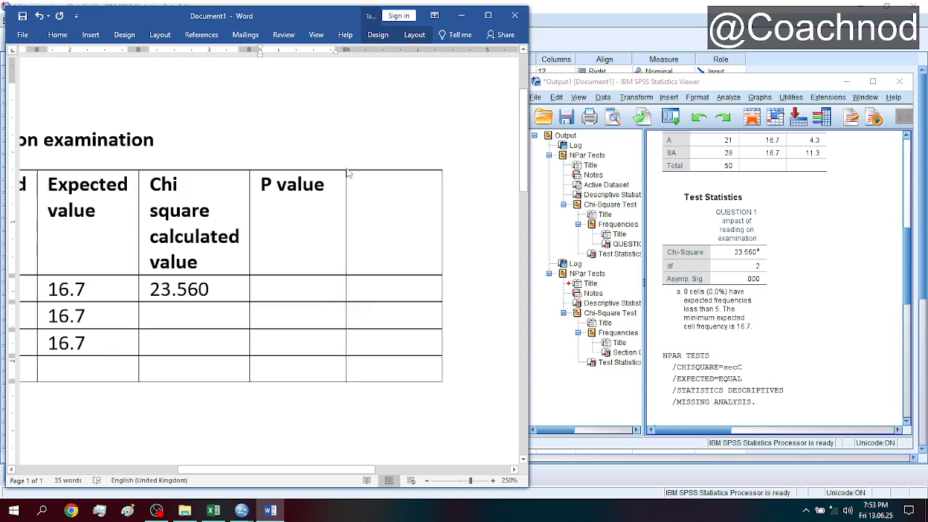
{"action": "left_click", "coordinate": [314, 239]}
{"action": "left_click", "coordinate": [298, 293]}
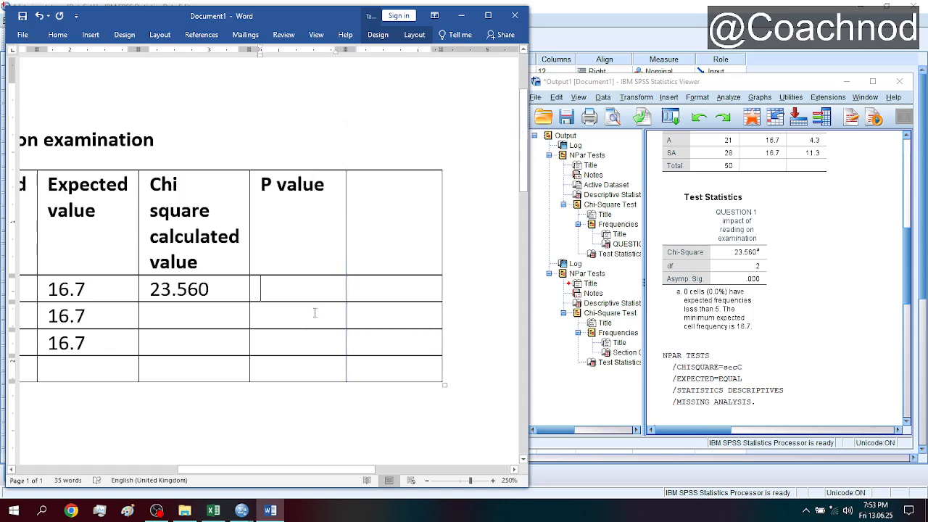
{"action": "left_click", "coordinate": [427, 481]}
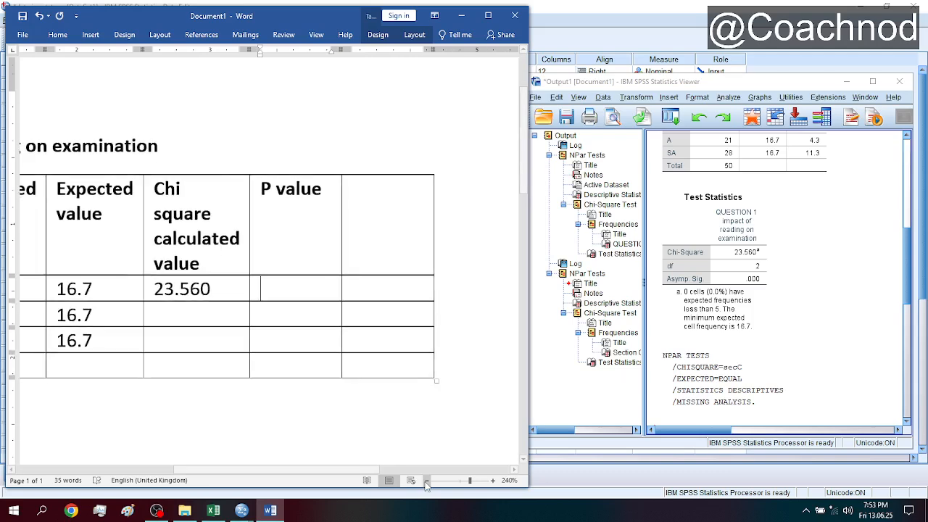
{"action": "left_click", "coordinate": [426, 481]}
{"action": "left_click", "coordinate": [426, 481]}
{"action": "left_click", "coordinate": [426, 482]}
{"action": "left_click", "coordinate": [426, 482]}
{"action": "left_click", "coordinate": [426, 481]}
{"action": "left_click", "coordinate": [426, 481]}
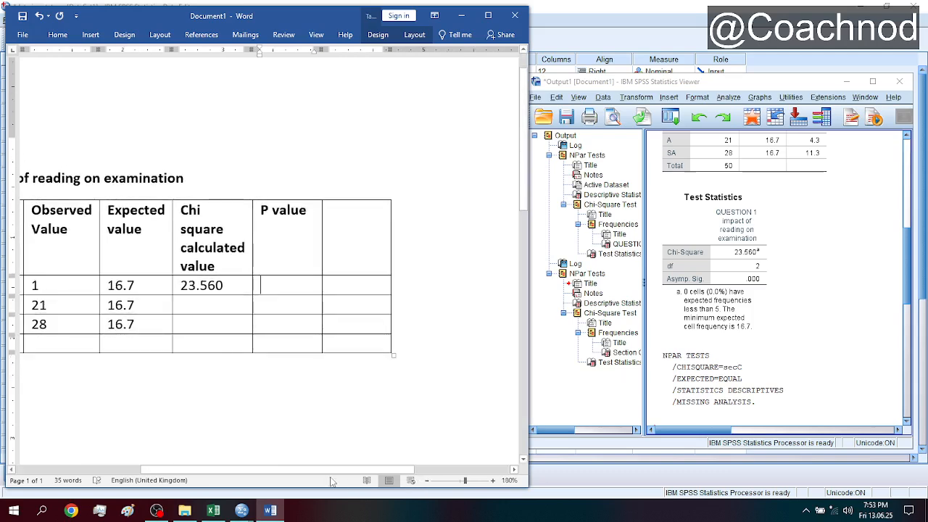
{"action": "left_click_drag", "start_coordinate": [326, 469], "coordinate": [277, 475]}
{"action": "left_click", "coordinate": [385, 285]}
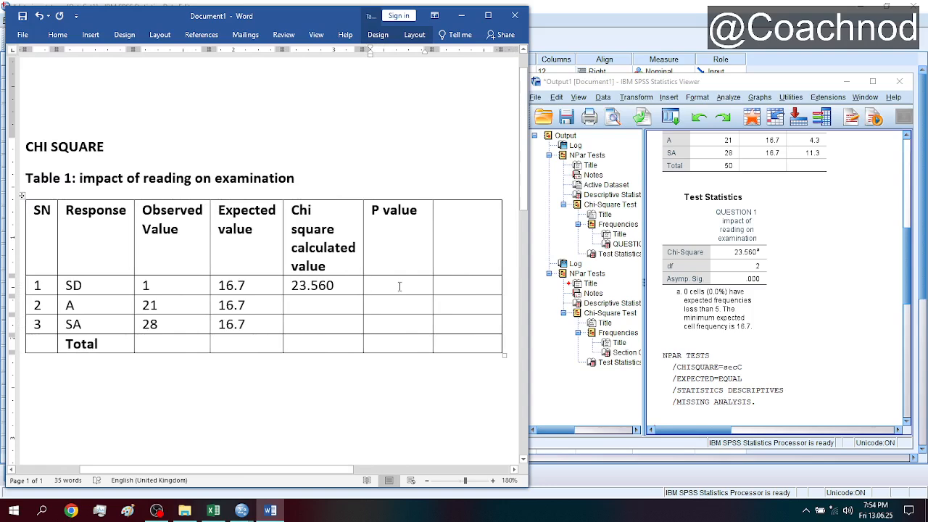
{"action": "type", "text": "0.00"}
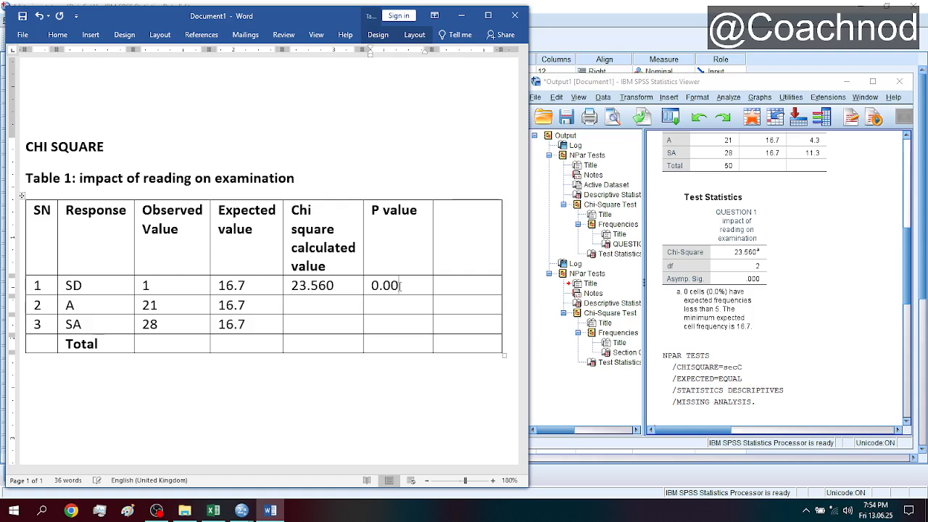
- Enter "Level of significance" as the seventh column's header and 0.05 as its value in the SD row
{"action": "left_click", "coordinate": [467, 239]}
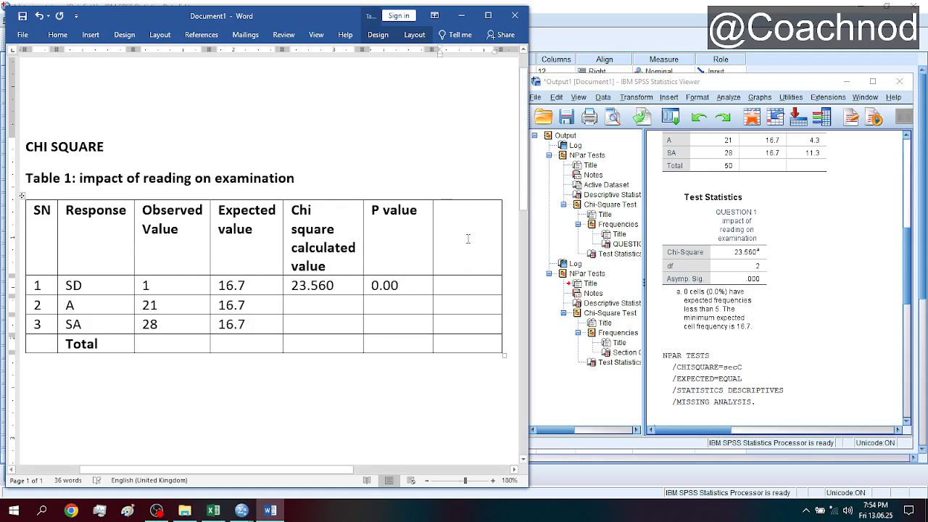
{"action": "type", "text": "Level of"}
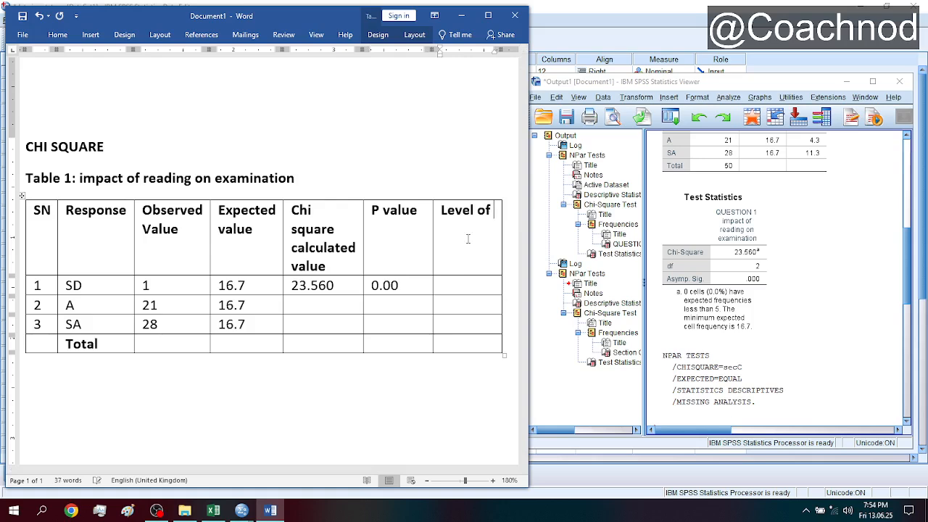
{"action": "type", "text": " signifcan"}
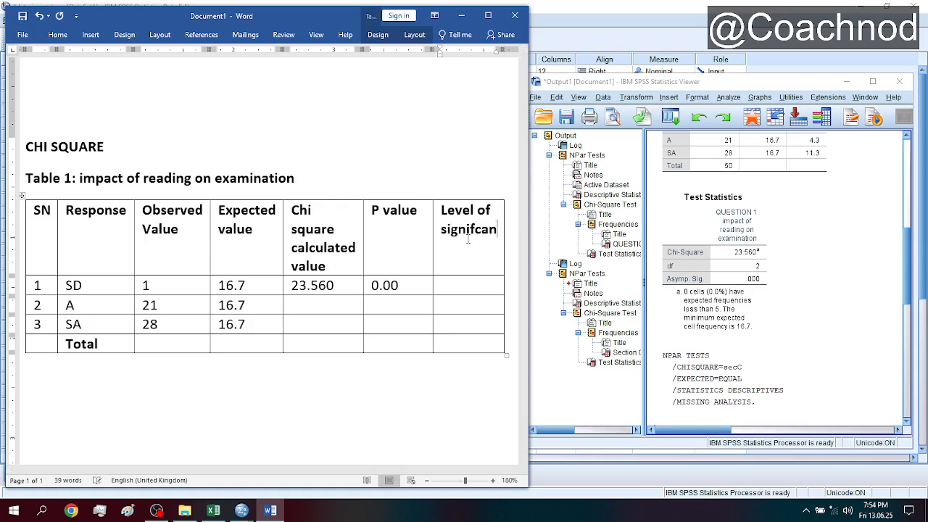
{"action": "key", "text": "BackSpace"}
{"action": "key", "text": "BackSpace"}
{"action": "key", "text": "BackSpace"}
{"action": "type", "text": "icance"}
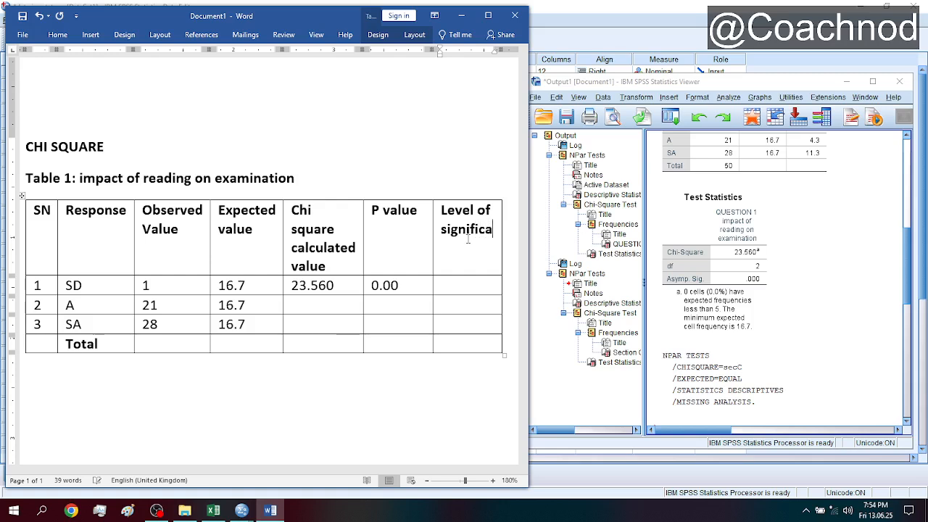
{"action": "left_click", "coordinate": [467, 290]}
{"action": "type", "text": "0.05"}
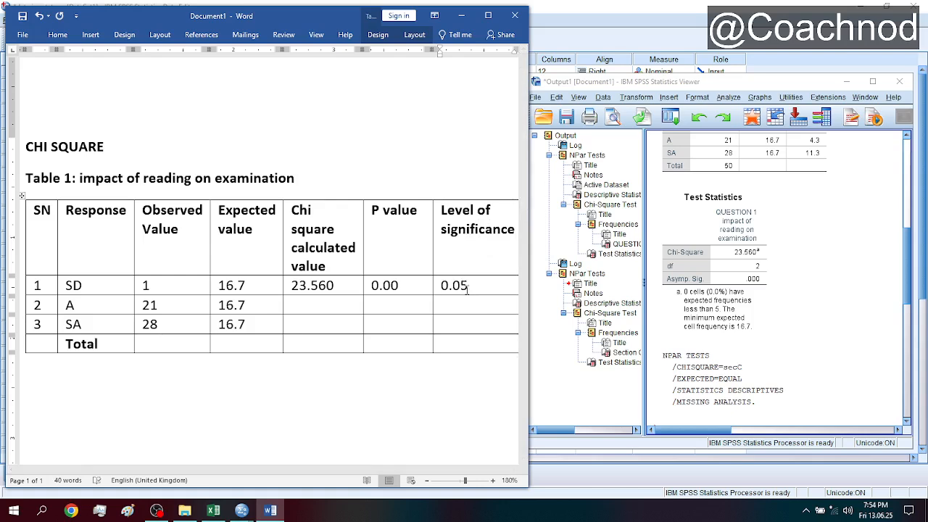
{"action": "left_click", "coordinate": [21, 17]}
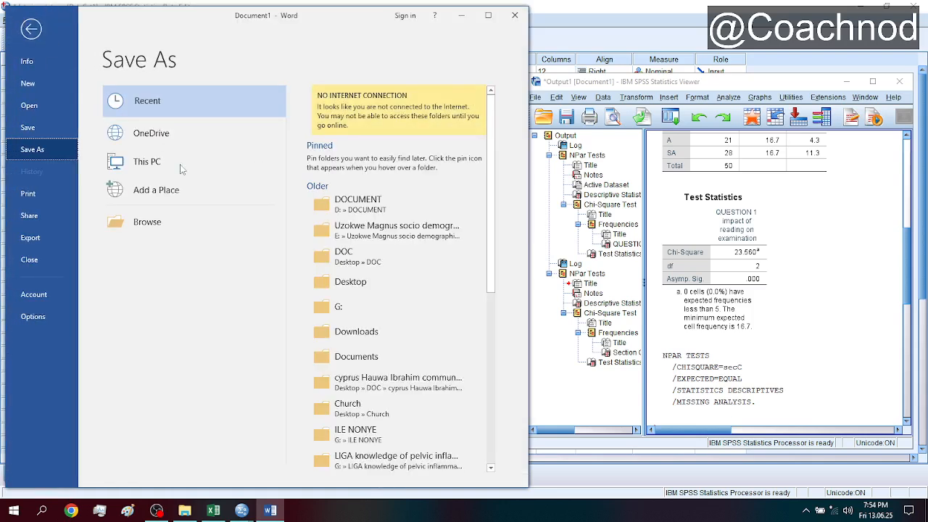
{"action": "key", "text": "Escape"}
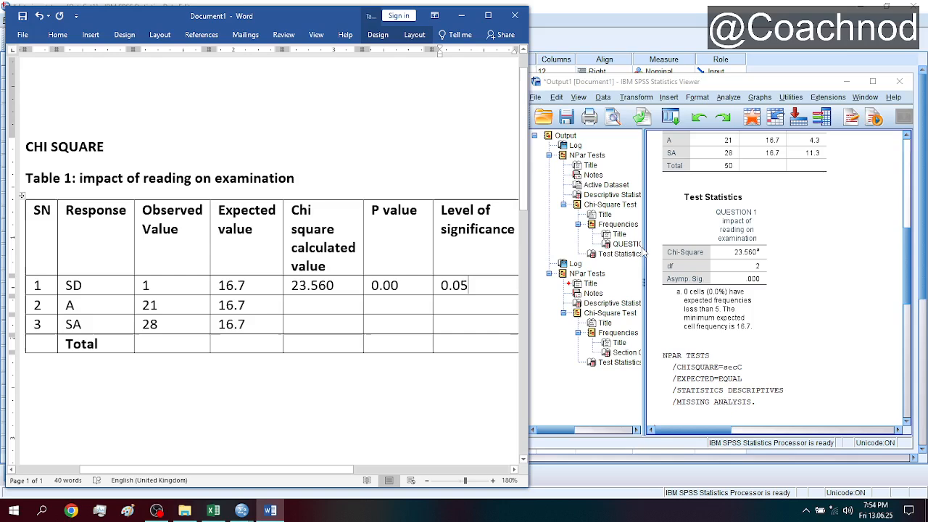
- Switch to the SPSS output and narrow its outline pane to examine the QUESTION 1 frequencies and test statistics
{"action": "left_click", "coordinate": [908, 274]}
{"action": "scroll", "coordinate": [907, 274], "scroll_direction": "up", "scroll_amount": 3}
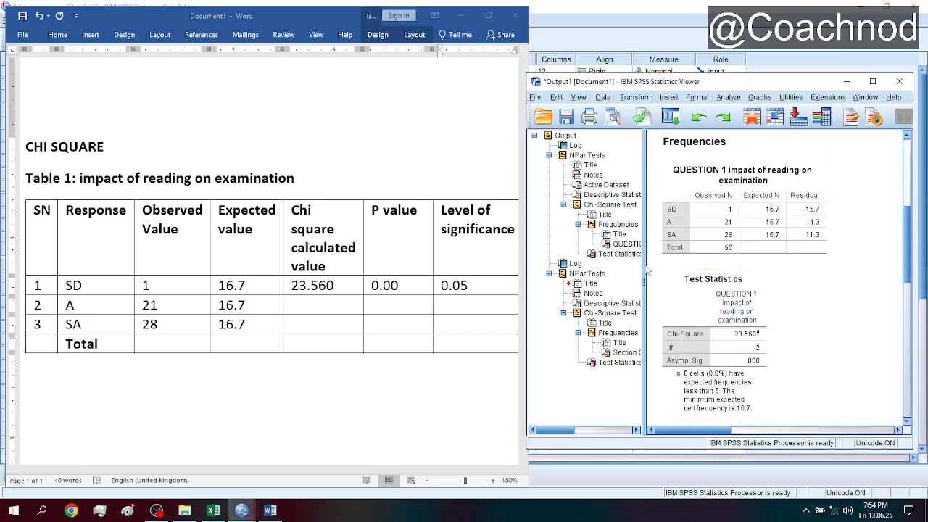
{"action": "left_click_drag", "start_coordinate": [603, 270], "coordinate": [589, 268]}
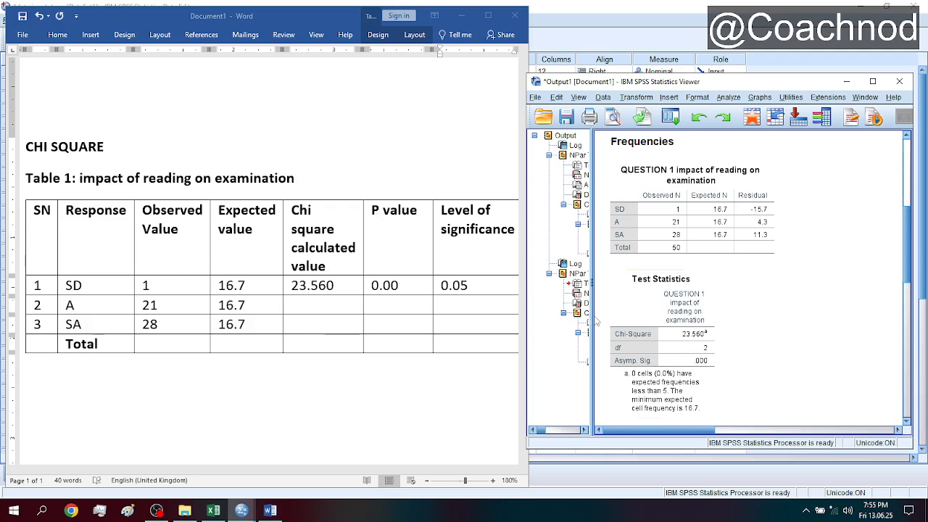
- Start an indented, non-bold paragraph below the Word table with "Table 1 above shows the chi square results"
{"action": "left_click", "coordinate": [694, 370]}
{"action": "left_click", "coordinate": [149, 395]}
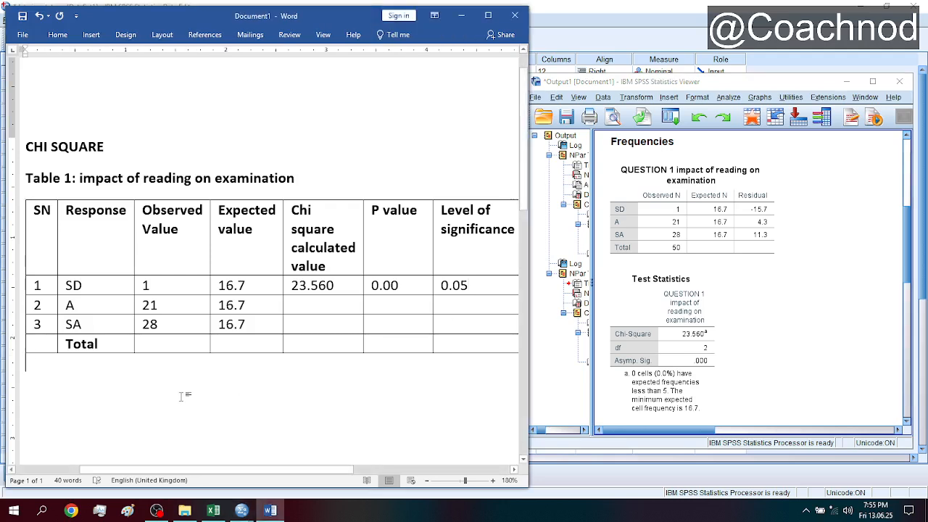
{"action": "key", "text": "Return"}
{"action": "type", "text": "Ta"}
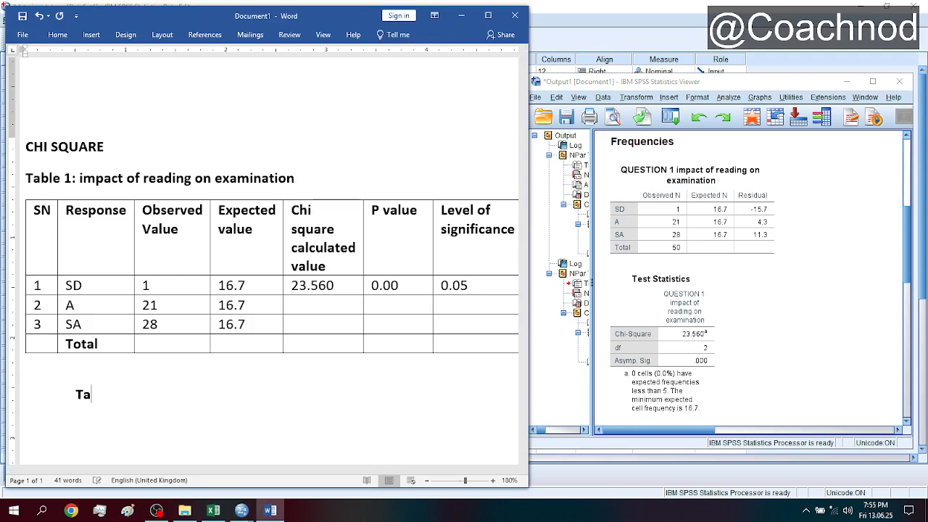
{"action": "key", "text": "BackSpace"}
{"action": "key", "text": "BackSpace"}
{"action": "type", "text": "Table 1 above shows"}
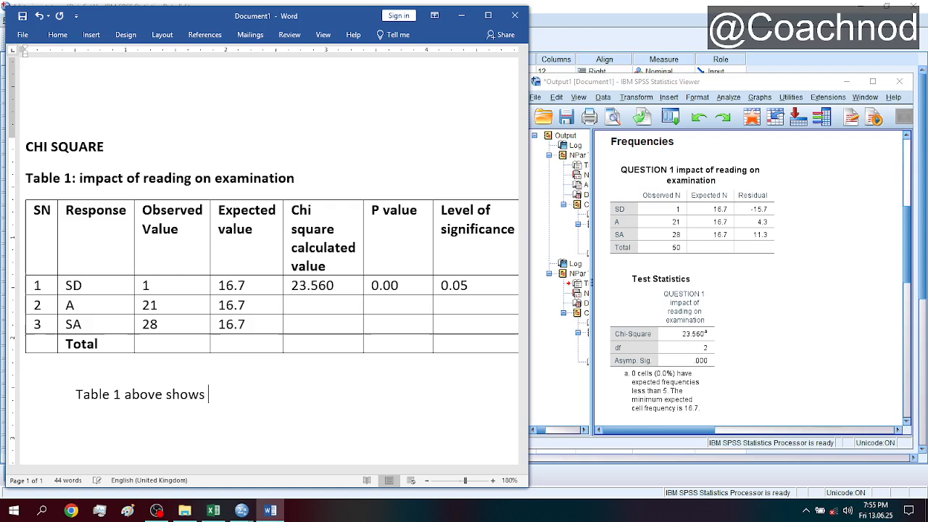
{"action": "type", "text": " the chi"}
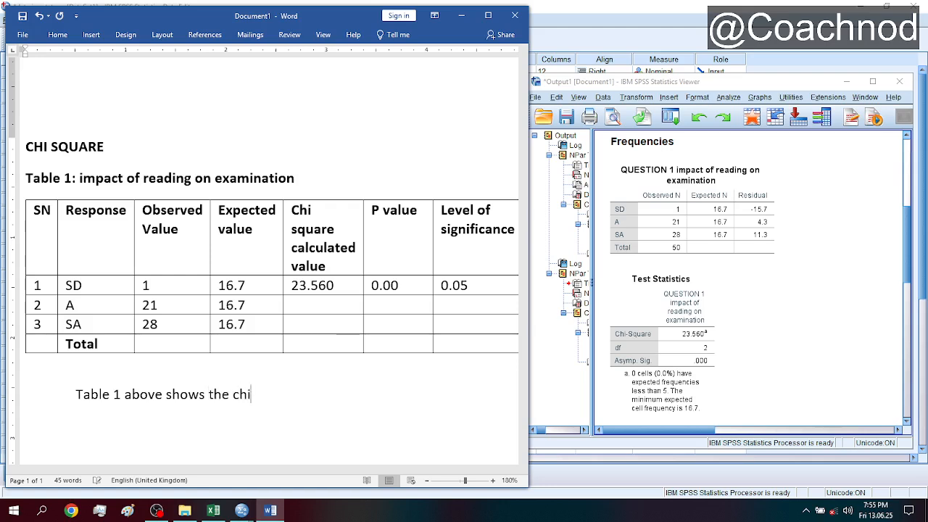
{"action": "type", "text": " square results "}
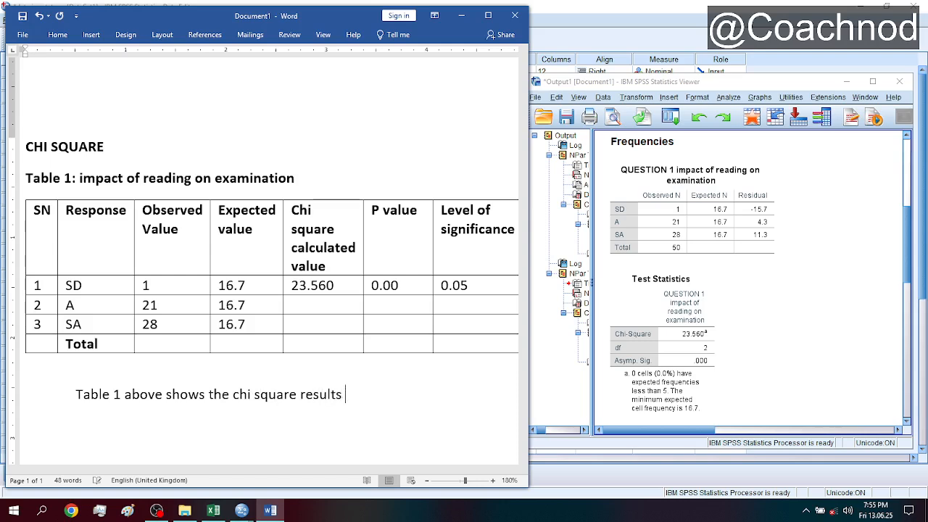
{"action": "type", "text": "of imp"}
- Complete the sentence with "on the impact of reading on examination." and start a new paragraph
{"action": "key", "text": "BackSpace"}
{"action": "key", "text": "BackSpace"}
{"action": "key", "text": "BackSpace"}
{"action": "key", "text": "BackSpace"}
{"action": "key", "text": "BackSpace"}
{"action": "type", "text": "n the impact of "}
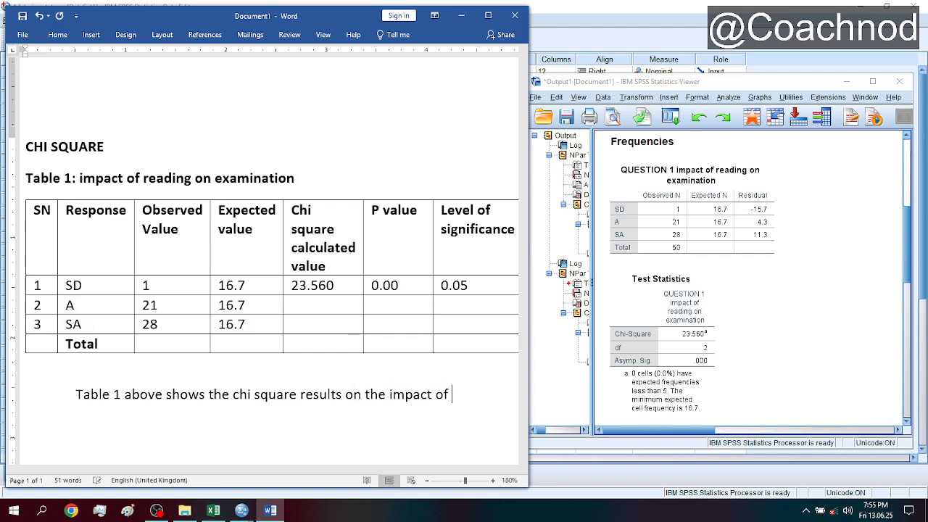
{"action": "type", "text": "reading on ex"}
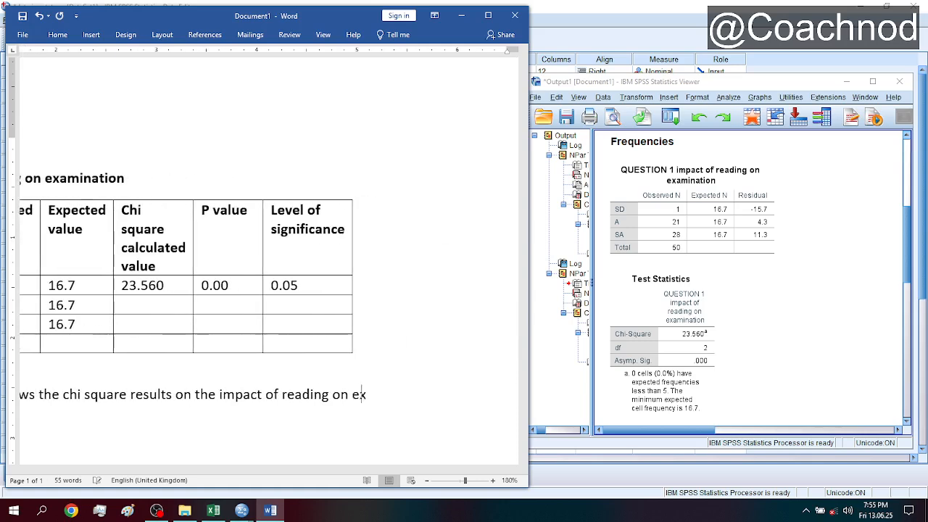
{"action": "type", "text": "amination"}
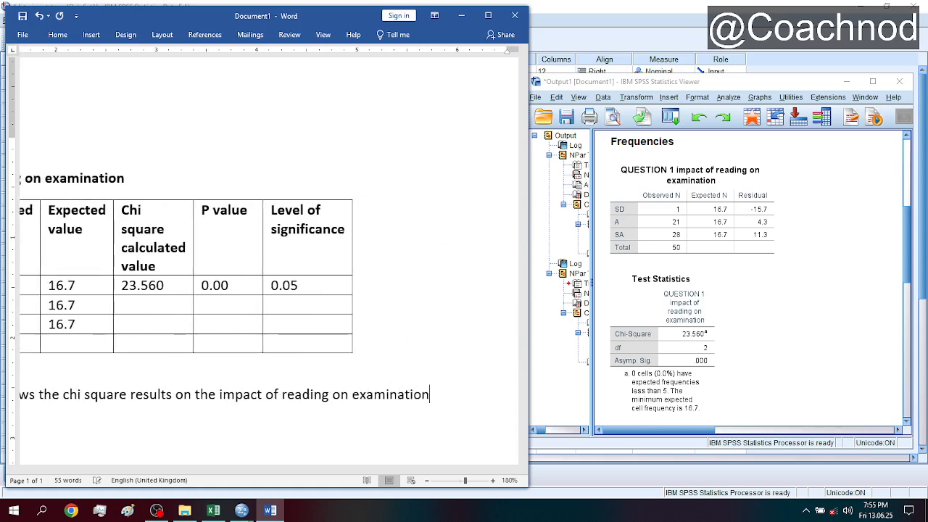
{"action": "left_click", "coordinate": [427, 480]}
{"action": "left_click", "coordinate": [427, 481]}
{"action": "left_click", "coordinate": [427, 480]}
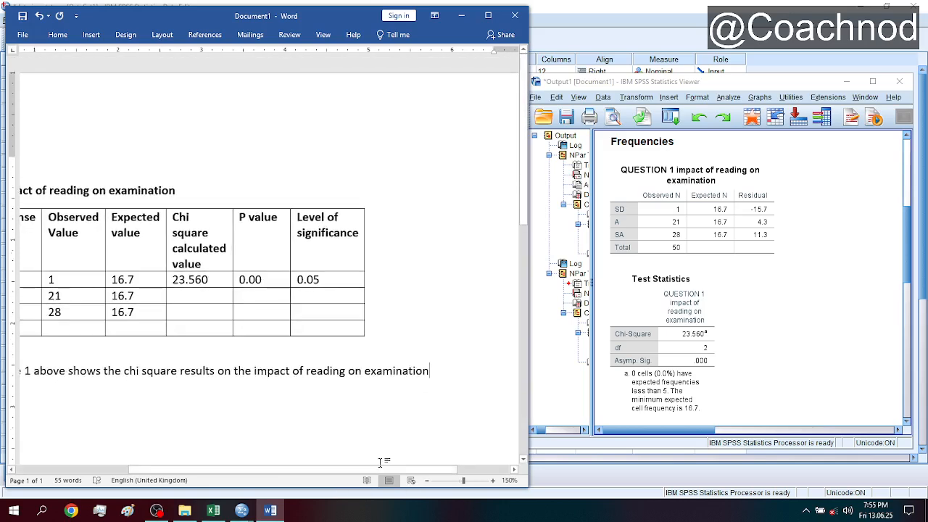
{"action": "left_click_drag", "start_coordinate": [385, 469], "coordinate": [328, 477]}
{"action": "left_click", "coordinate": [641, 327]}
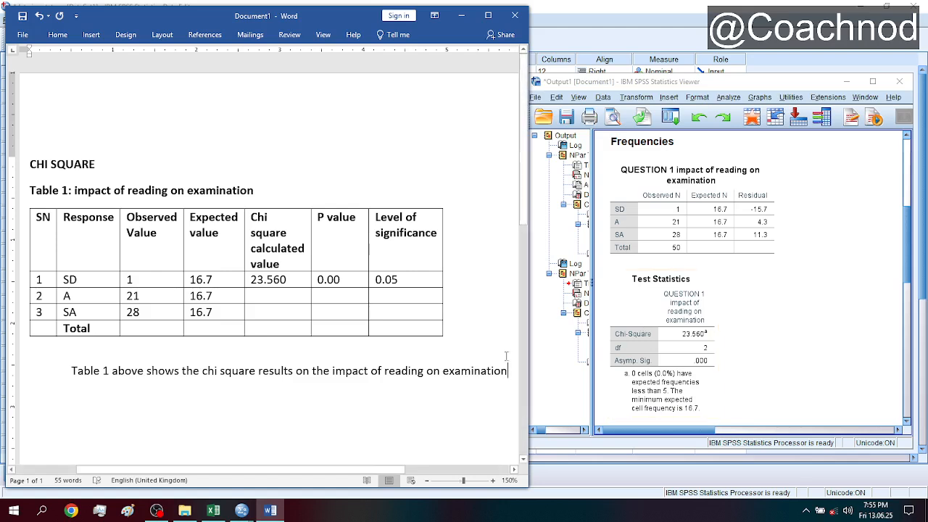
{"action": "type", "text": "."}
{"action": "key", "text": "Return"}
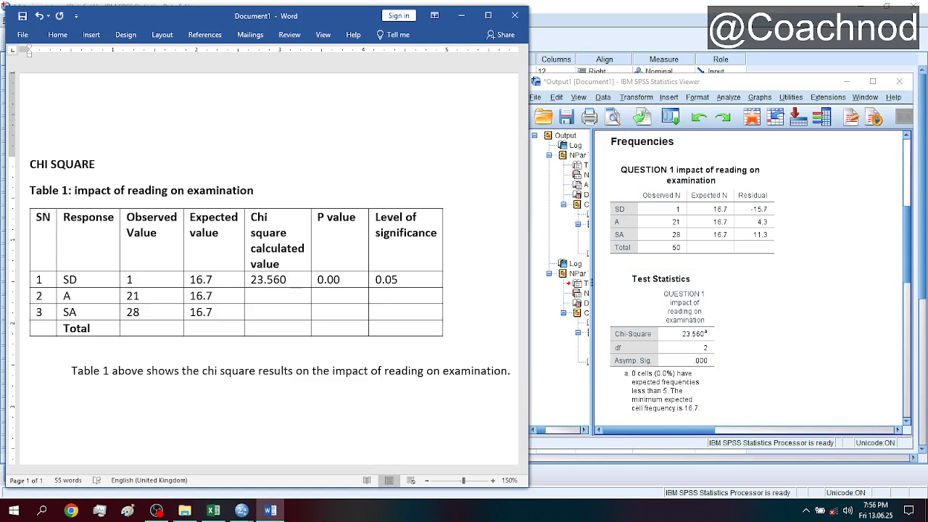
- Begin the second paragraph with "The results shows that the p value"
{"action": "type", "text": "The resulst"}
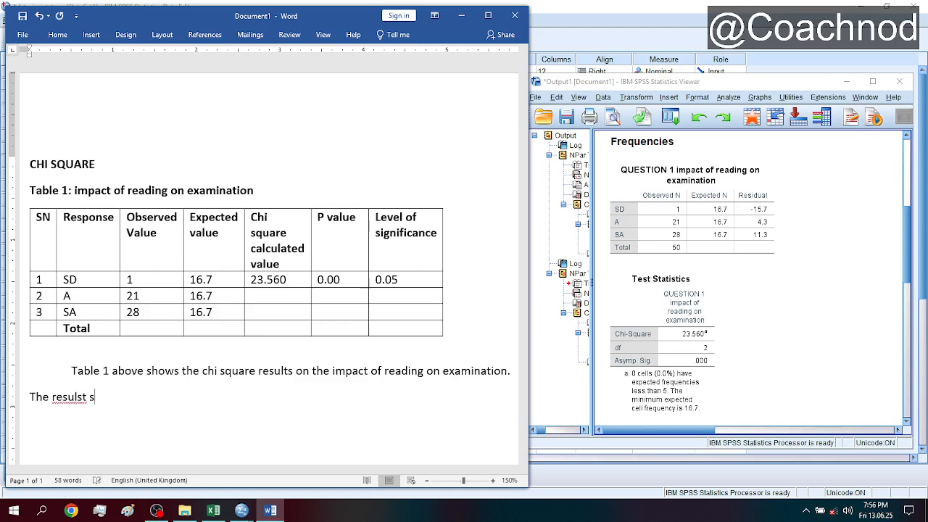
{"action": "key", "text": "BackSpace"}
{"action": "key", "text": "BackSpace"}
{"action": "key", "text": "BackSpace"}
{"action": "type", "text": "ts shows that "}
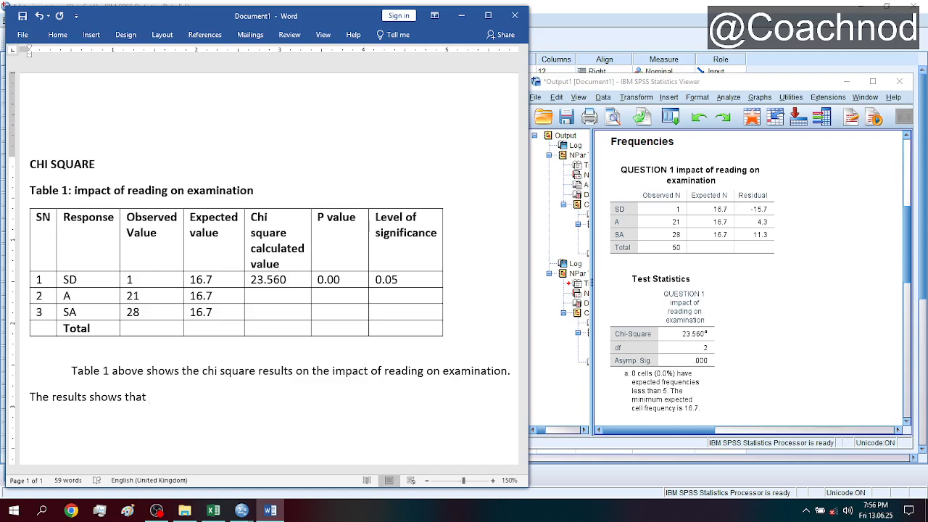
{"action": "type", "text": "the p value"}
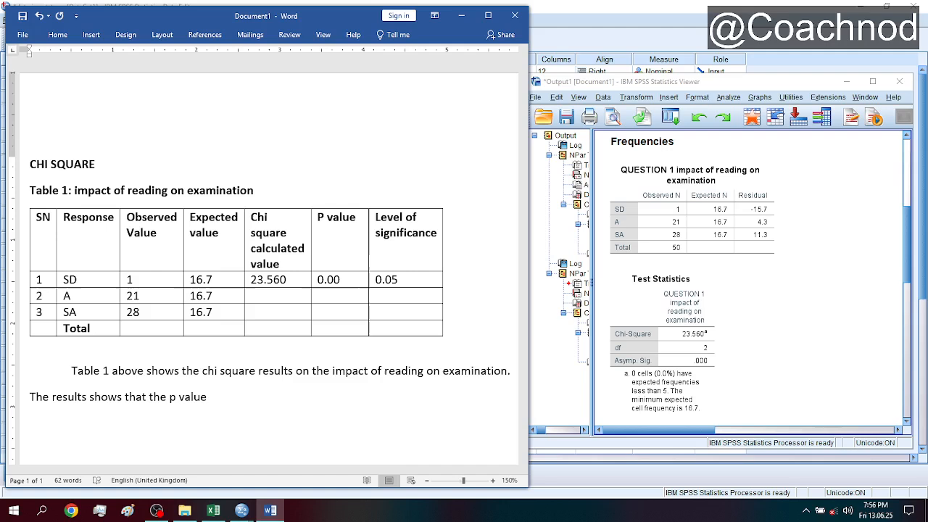
{"action": "type", "text": " 0-.00"}
- Continue the results sentence with the P value "0.00" followed by "is less"
{"action": "key", "text": "BackSpace"}
{"action": "key", "text": "BackSpace"}
{"action": "key", "text": "BackSpace"}
{"action": "key", "text": "BackSpace"}
{"action": "type", "text": ".00 is less"}
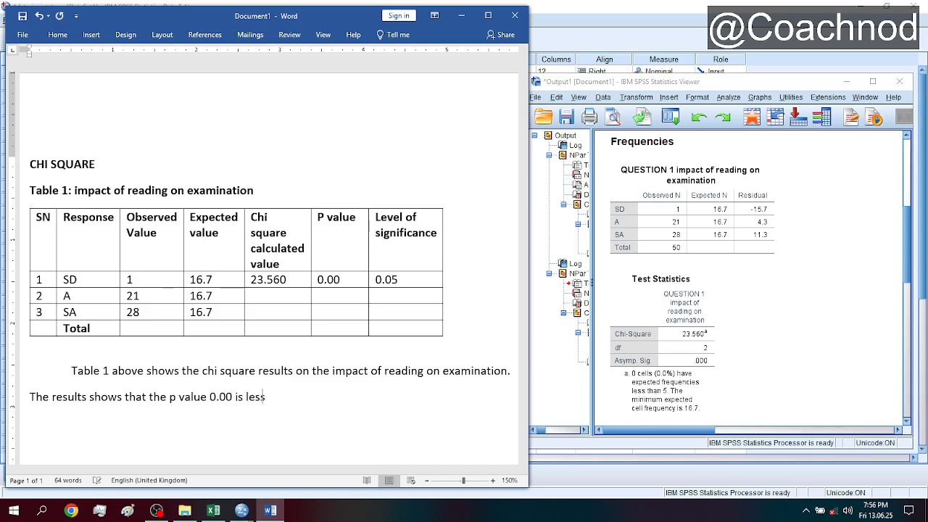
{"action": "type", "text": " tan th"}
- Finish the results sentence with "than the level of significance 0.05."
{"action": "key", "text": "BackSpace"}
{"action": "key", "text": "BackSpace"}
{"action": "key", "text": "BackSpace"}
{"action": "key", "text": "BackSpace"}
{"action": "key", "text": "BackSpace"}
{"action": "type", "text": "han the levelof"}
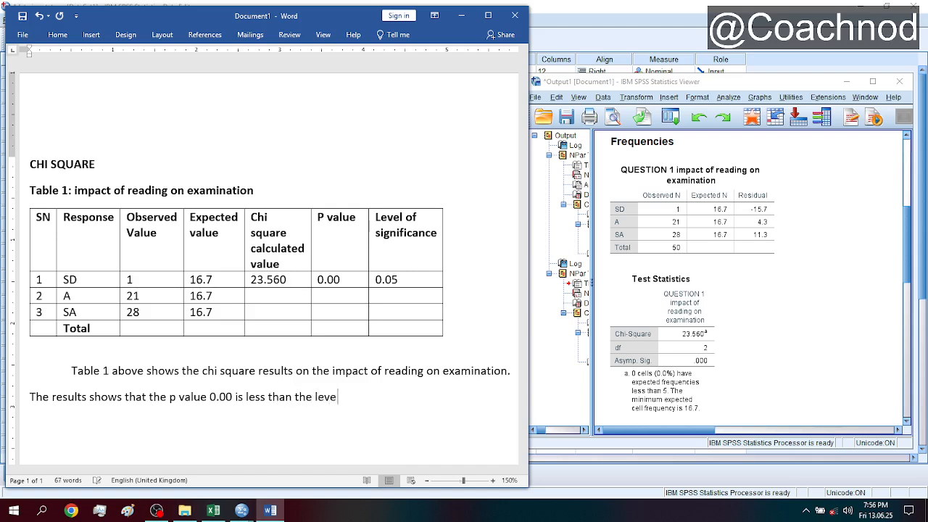
{"action": "key", "text": "BackSpace"}
{"action": "key", "text": "BackSpace"}
{"action": "type", "text": "of significance"}
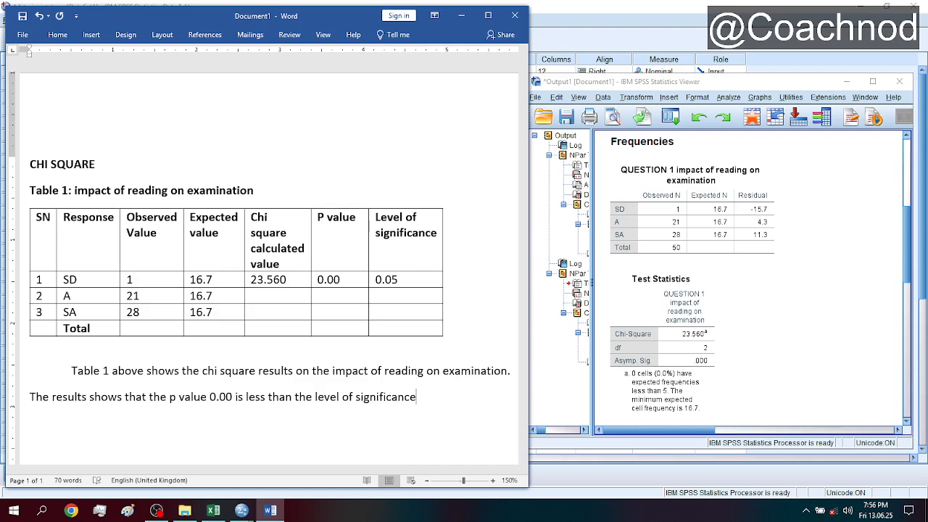
{"action": "type", "text": " 0.095"}
{"action": "key", "text": "BackSpace"}
{"action": "type", "text": ".05. therefore,"}
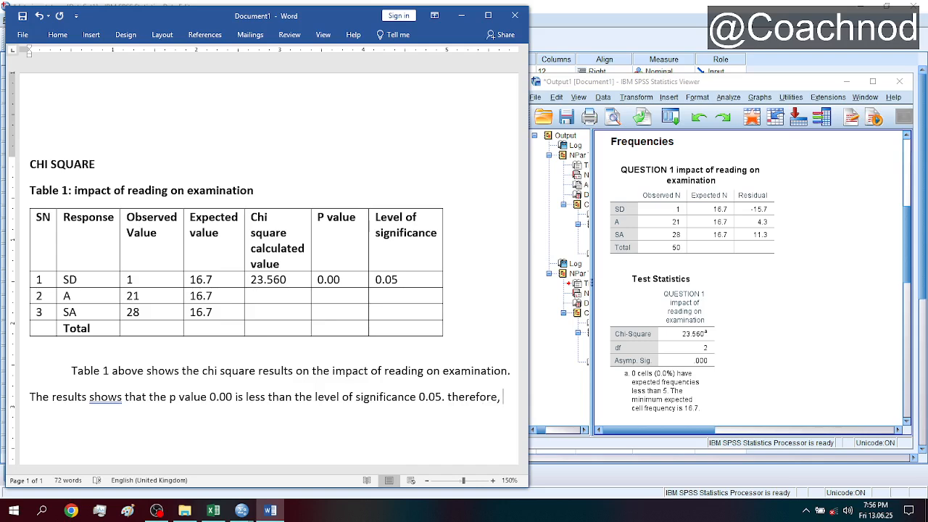
- Introduce the decision rule after the results sentence with "therefore, guiding by the rule of thumb which is"
{"action": "type", "text": "guiding"}
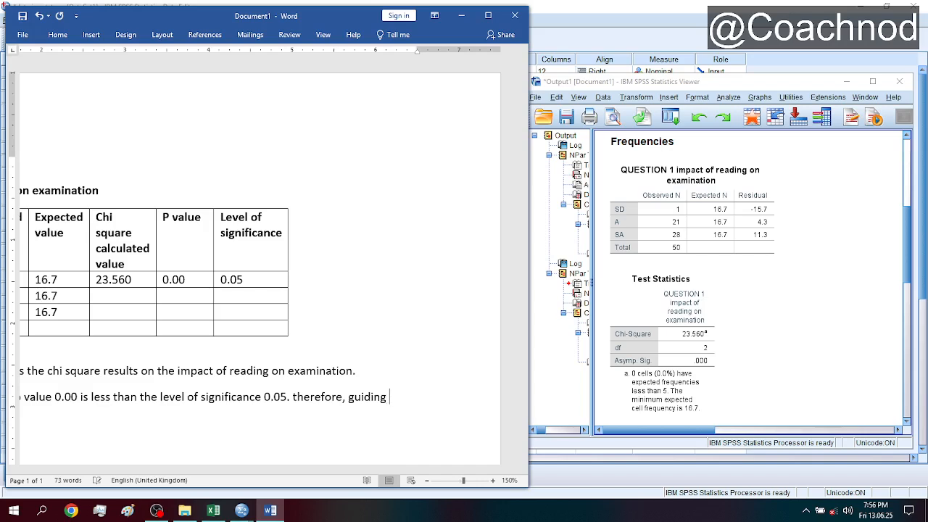
{"action": "type", "text": " by the th"}
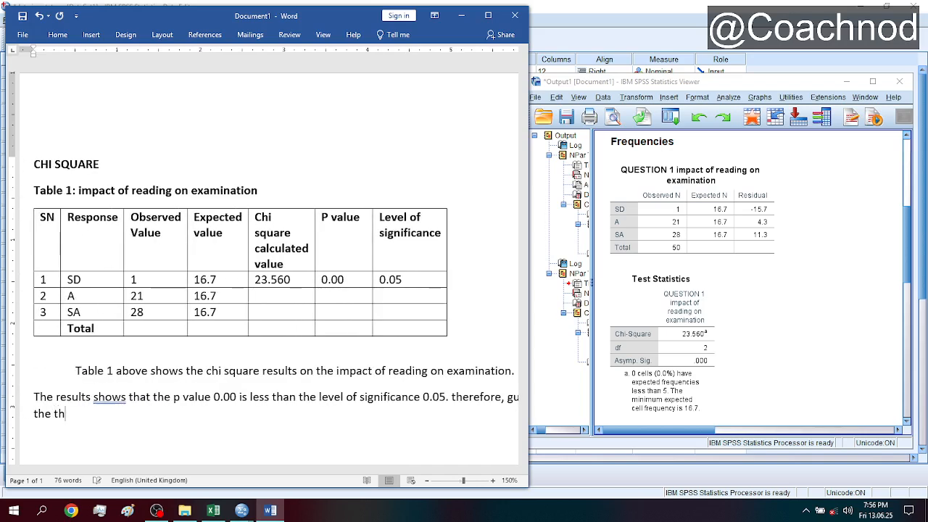
{"action": "key", "text": "BackSpace"}
{"action": "key", "text": "BackSpace"}
{"action": "type", "text": "rule of thumb "}
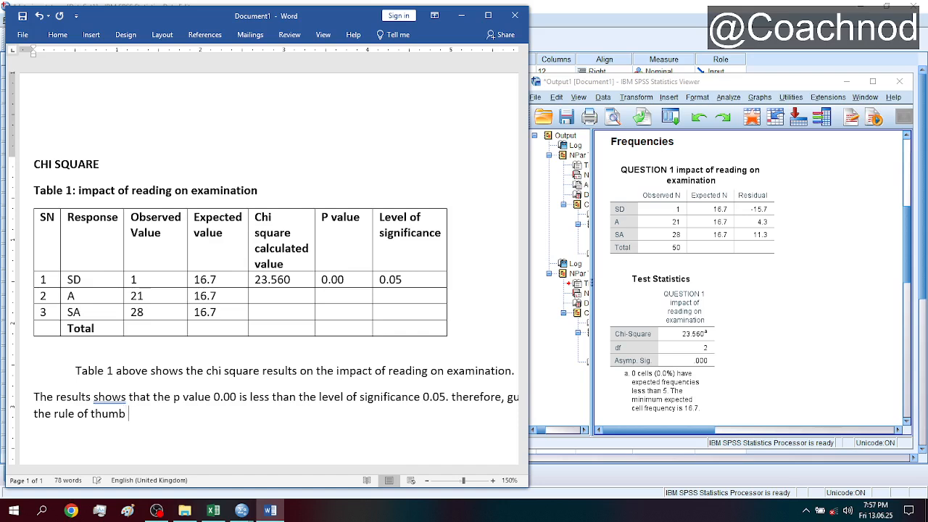
{"action": "type", "text": "which is said if t"}
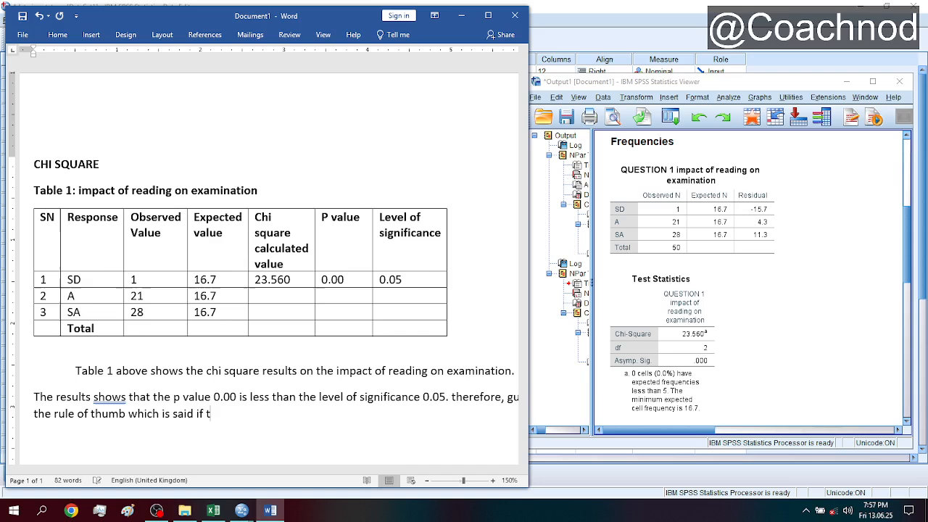
{"action": "type", "text": "he p value is res"}
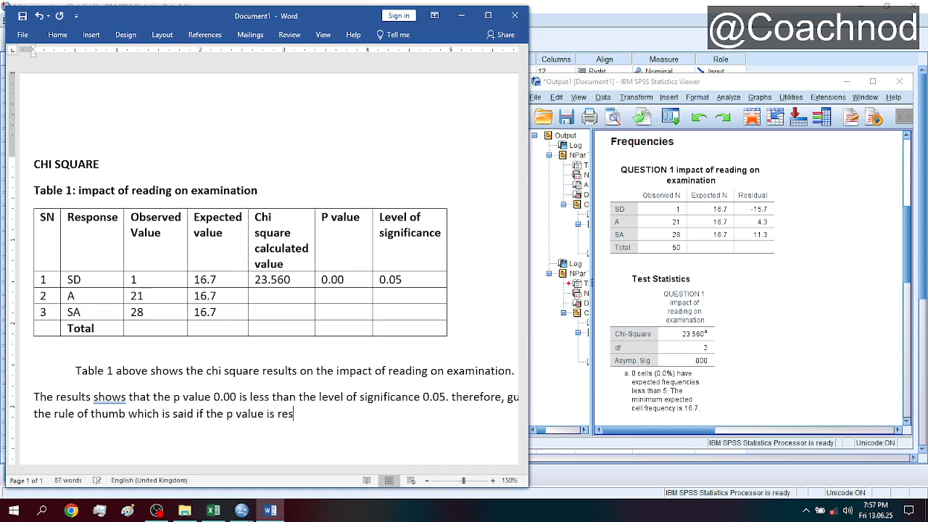
- Add the rule's first condition, "said if the p value is less than level of significance"
{"action": "key", "text": "BackSpace"}
{"action": "key", "text": "BackSpace"}
{"action": "key", "text": "BackSpace"}
{"action": "type", "text": "gr"}
{"action": "key", "text": "BackSpace"}
{"action": "key", "text": "BackSpace"}
{"action": "type", "text": "less than level of sign"}
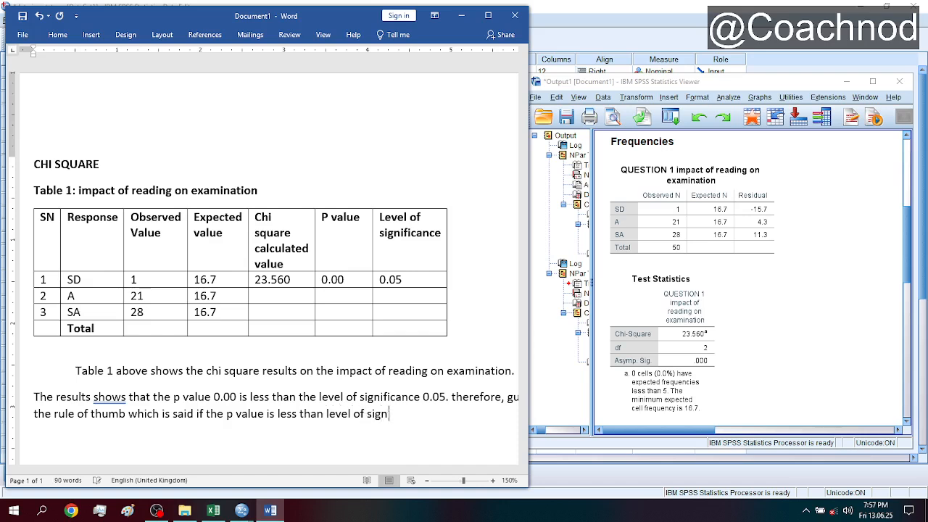
{"action": "type", "text": "ificance, the num"}
- Add the first condition's outcome, ", the null hypothesis will be rejected"
{"action": "key", "text": "BackSpace"}
{"action": "type", "text": "ll hypohtesis "}
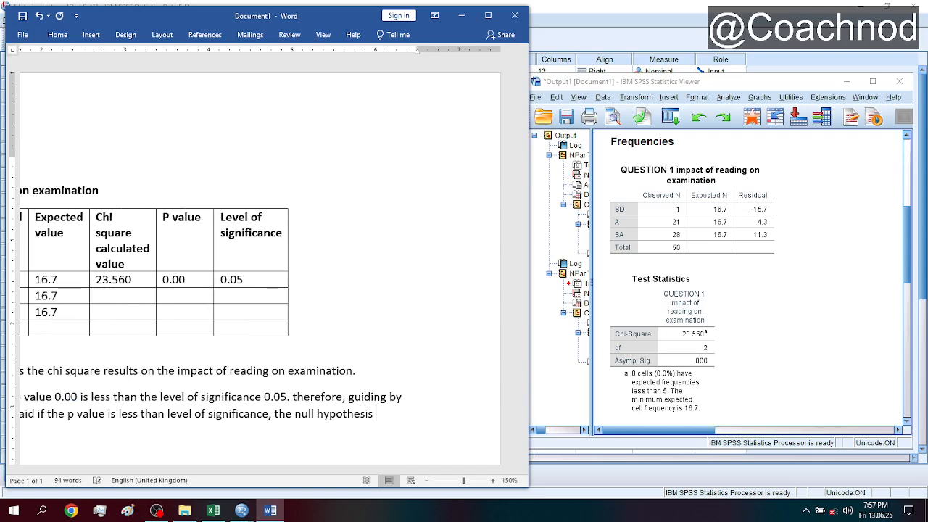
{"action": "type", "text": "will be re"}
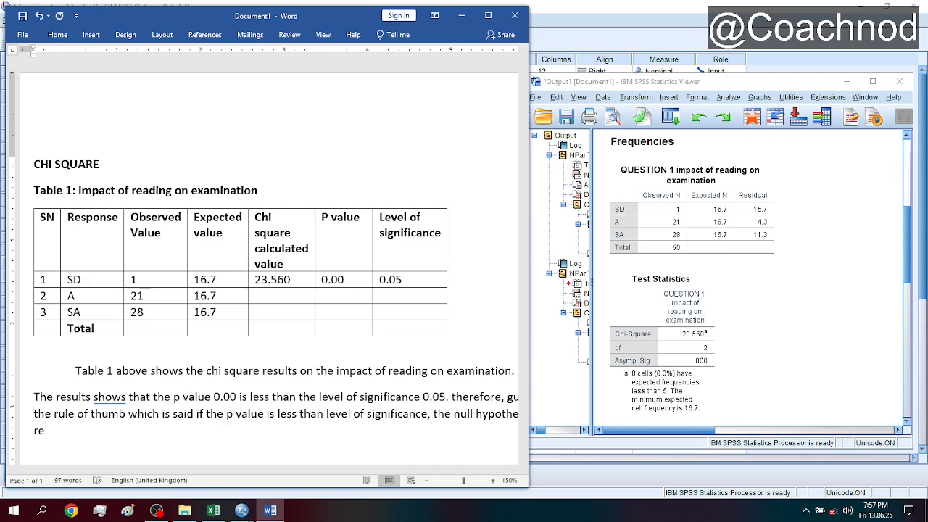
{"action": "type", "text": "jected"}
{"action": "key", "text": "BackSpace"}
- Add the rule's second condition, "and if the p value is greater than the level of significance"
{"action": "type", "text": "and"}
{"action": "key", "text": "BackSpace"}
{"action": "key", "text": "BackSpace"}
{"action": "type", "text": "nd if the p"}
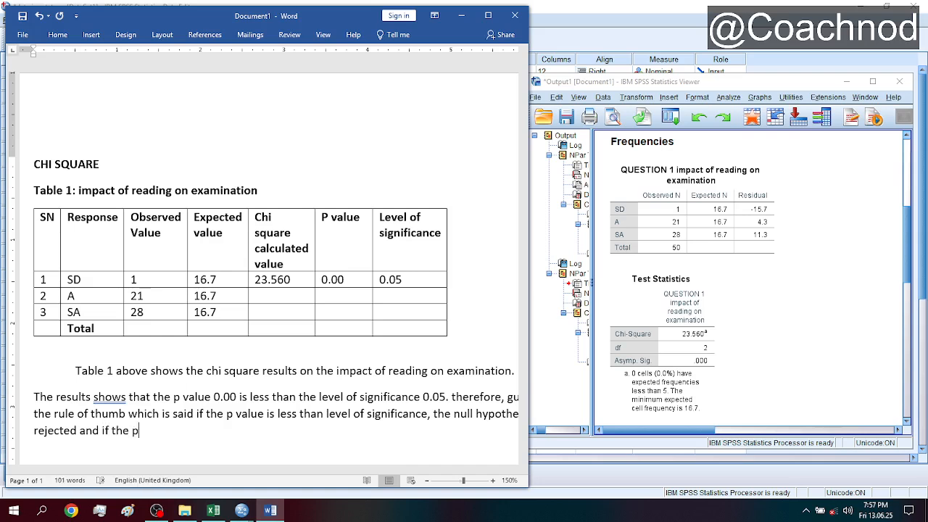
{"action": "type", "text": " value is greater ta"}
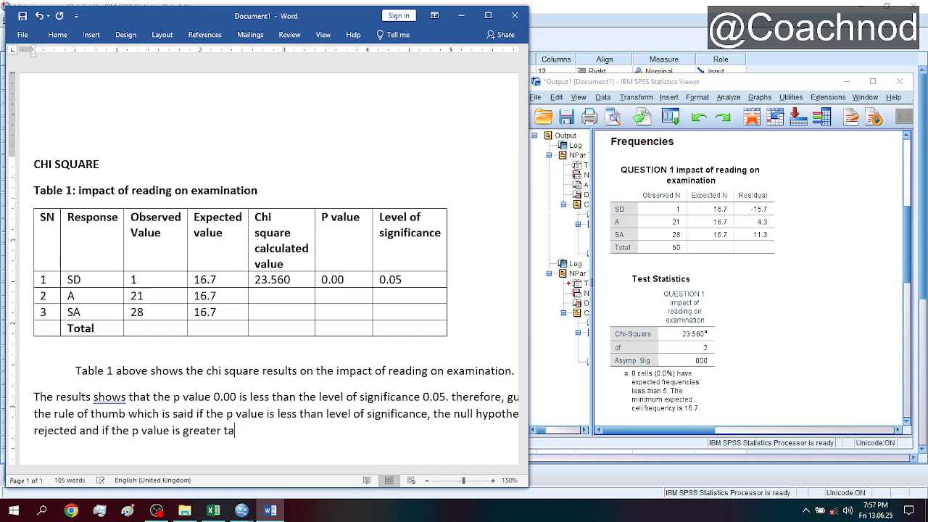
{"action": "key", "text": "BackSpace"}
{"action": "type", "text": "han the level "}
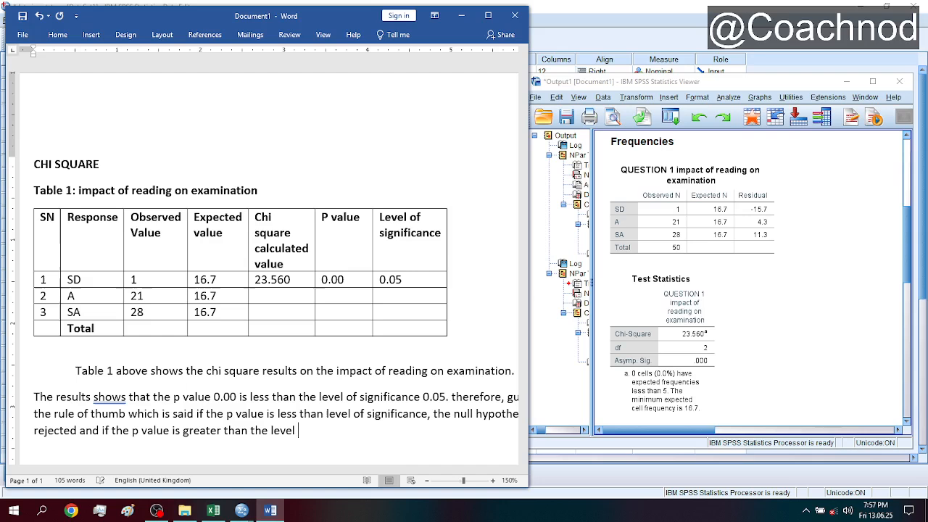
{"action": "type", "text": "of significance "}
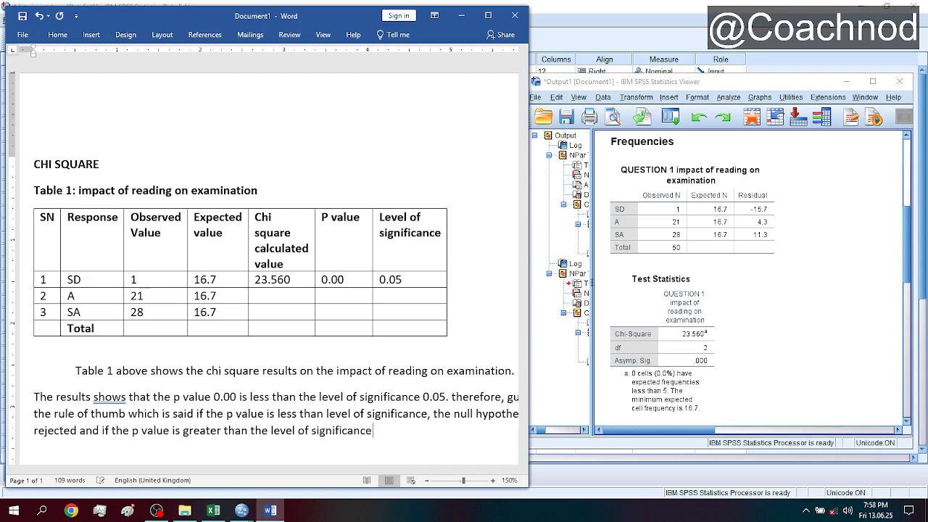
{"action": "type", "text": " the num"}
- Finish the rule of thumb with ", the null hypothesis will be accepted."
{"action": "key", "text": "BackSpace"}
{"action": "type", "text": "ll hypohtesi"}
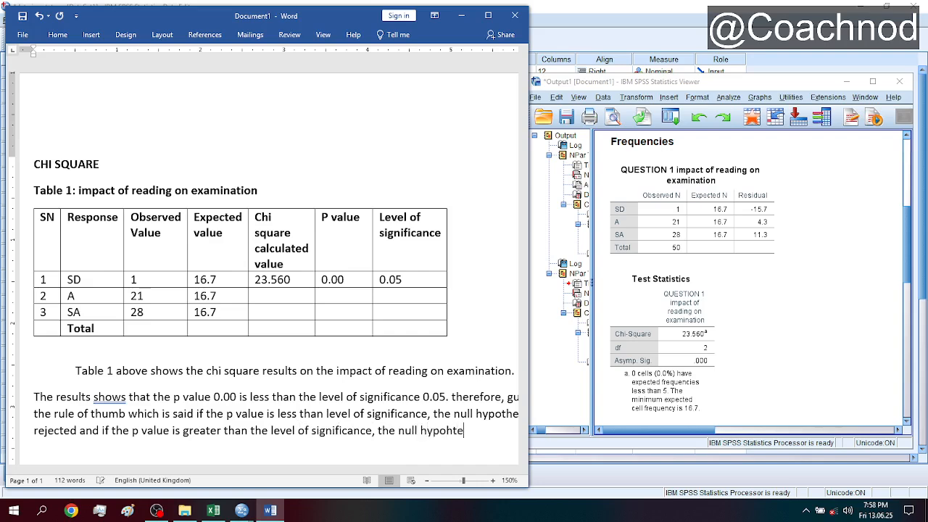
{"action": "key", "text": "BackSpace"}
{"action": "key", "text": "BackSpace"}
{"action": "key", "text": "BackSpace"}
{"action": "key", "text": "BackSpace"}
{"action": "key", "text": "BackSpace"}
{"action": "type", "text": "thesis will be accept"}
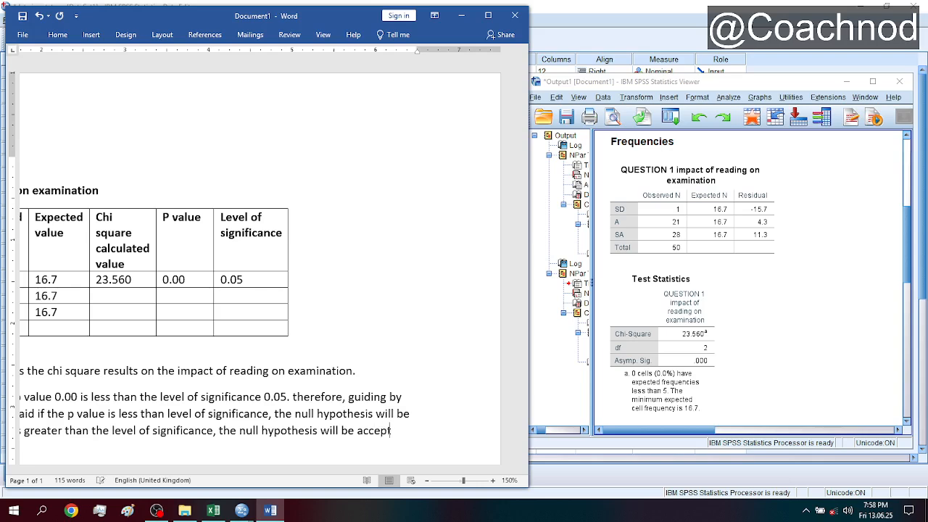
{"action": "type", "text": "ed. therefore"}
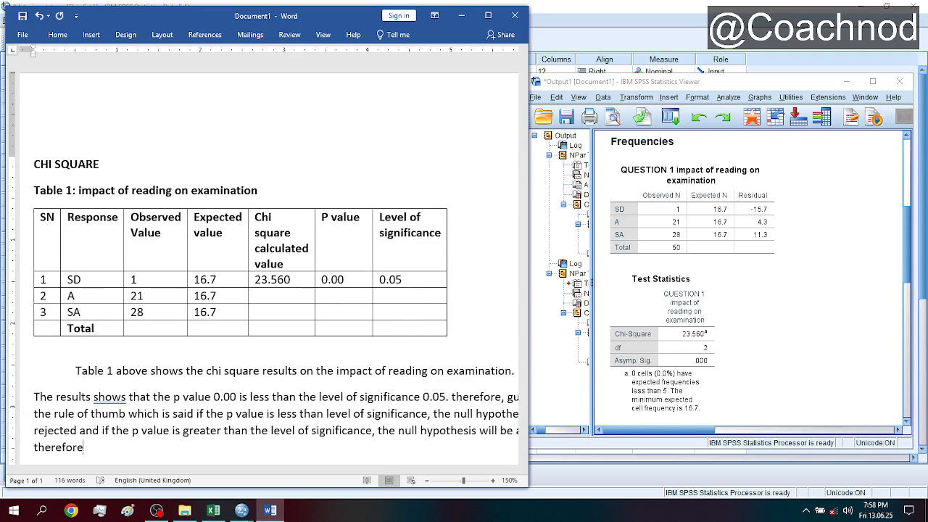
{"action": "type", "text": ", with t"}
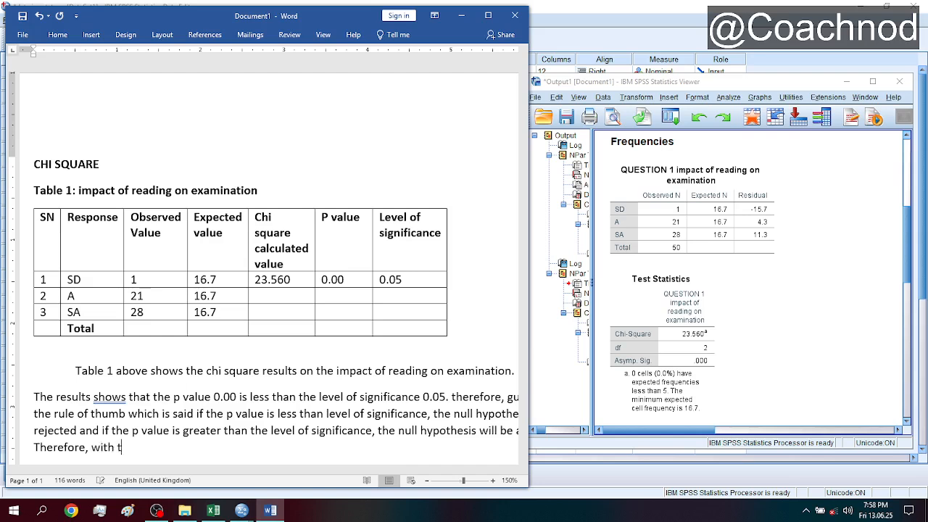
{"action": "type", "text": "he above guid"}
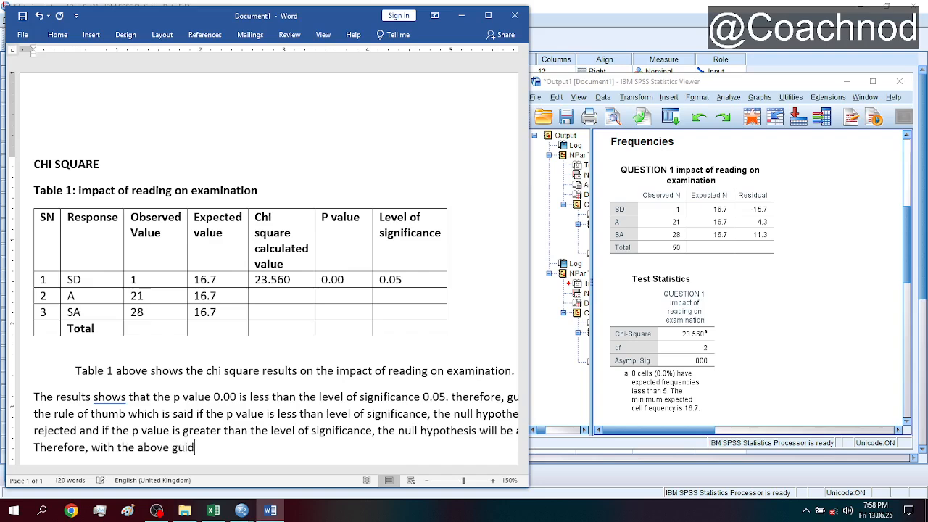
- Begin the decision sentence after the rule of thumb with "Therefore, with the above"
{"action": "type", "text": "eline"}
- Continue the decision sentence with "rule of thumb" as the basis, rather than "guideline"
{"action": "key", "text": "BackSpace"}
{"action": "key", "text": "BackSpace"}
{"action": "key", "text": "BackSpace"}
{"action": "key", "text": "BackSpace"}
{"action": "key", "text": "BackSpace"}
{"action": "key", "text": "BackSpace"}
{"action": "key", "text": "BackSpace"}
{"action": "key", "text": "BackSpace"}
{"action": "key", "text": "BackSpace"}
{"action": "type", "text": "rule of thumb"}
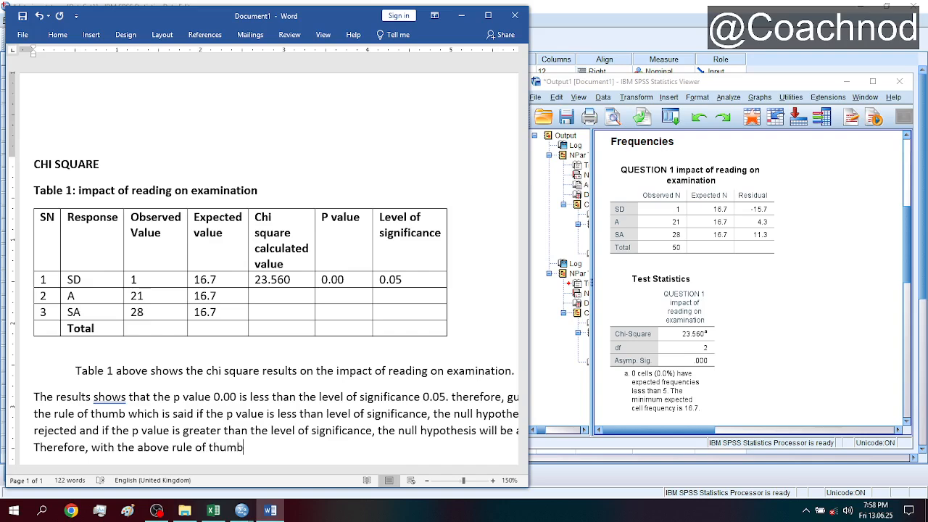
{"action": "type", "text": ", the hypothesis"}
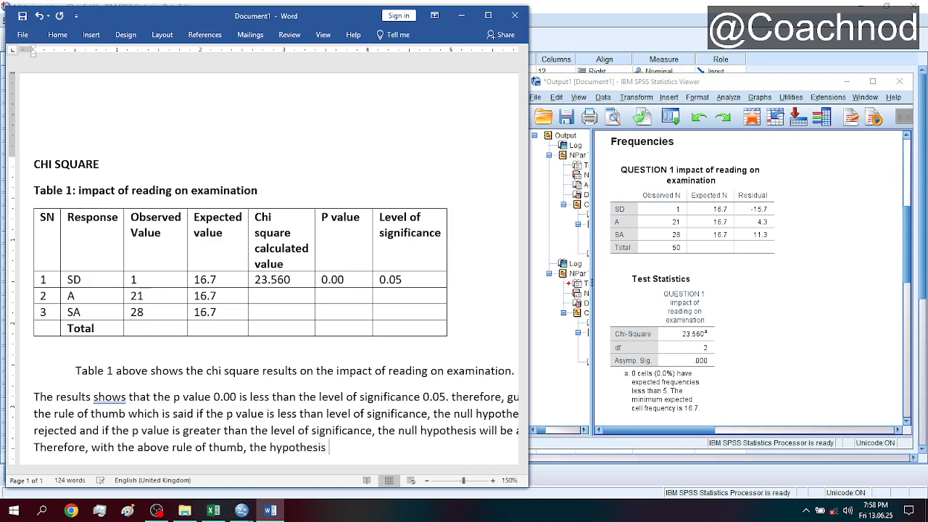
- Add the sentence's subject, ", the null hypothesis"
{"action": "key", "text": "BackSpace"}
{"action": "key", "text": "BackSpace"}
{"action": "key", "text": "BackSpace"}
{"action": "key", "text": "BackSpace"}
{"action": "key", "text": "BackSpace"}
{"action": "key", "text": "BackSpace"}
{"action": "key", "text": "BackSpace"}
{"action": "key", "text": "BackSpace"}
{"action": "key", "text": "BackSpace"}
{"action": "key", "text": "BackSpace"}
{"action": "key", "text": "BackSpace"}
{"action": "key", "text": "BackSpace"}
{"action": "key", "text": "BackSpace"}
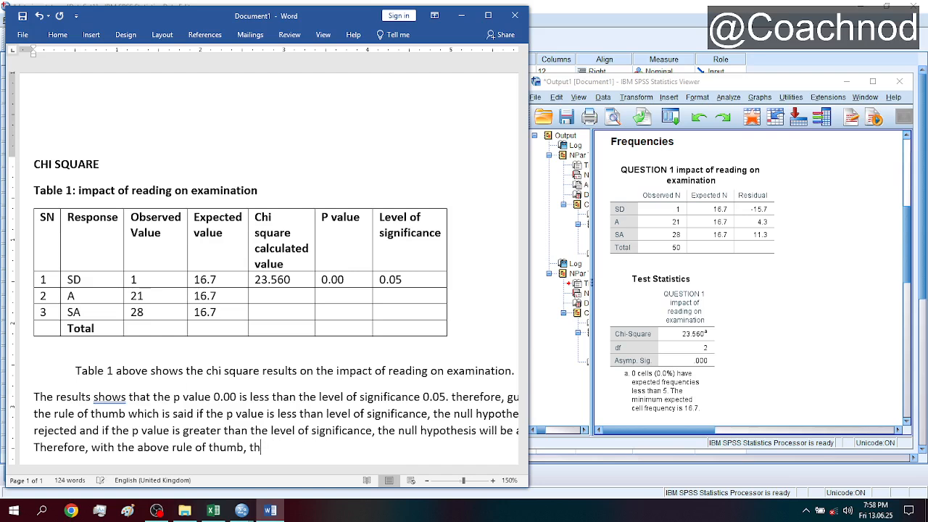
{"action": "type", "text": "e null hypothesis "}
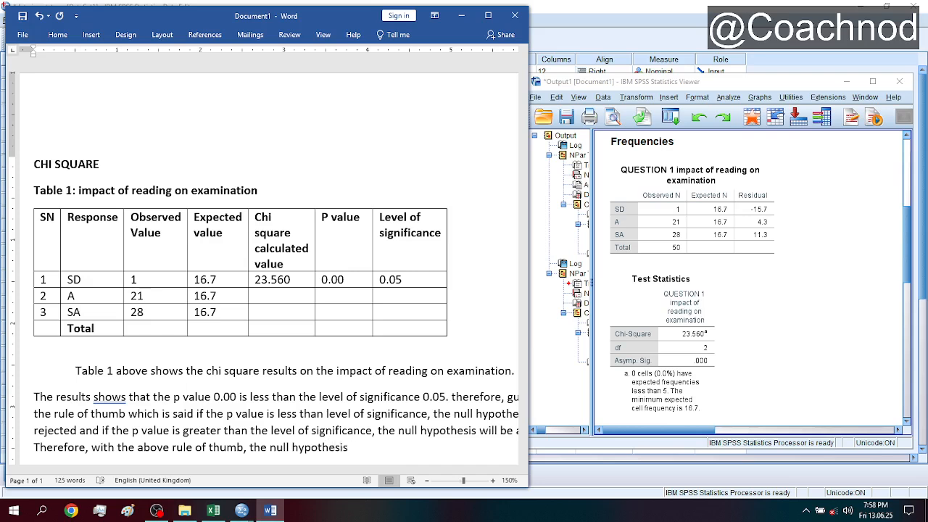
{"action": "type", "text": "which said that"}
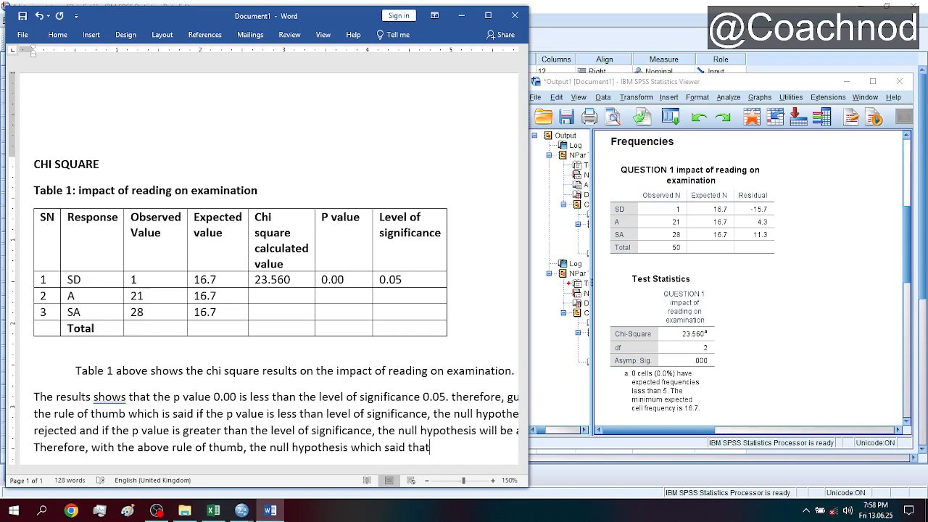
{"action": "type", "text": " there is no signi"}
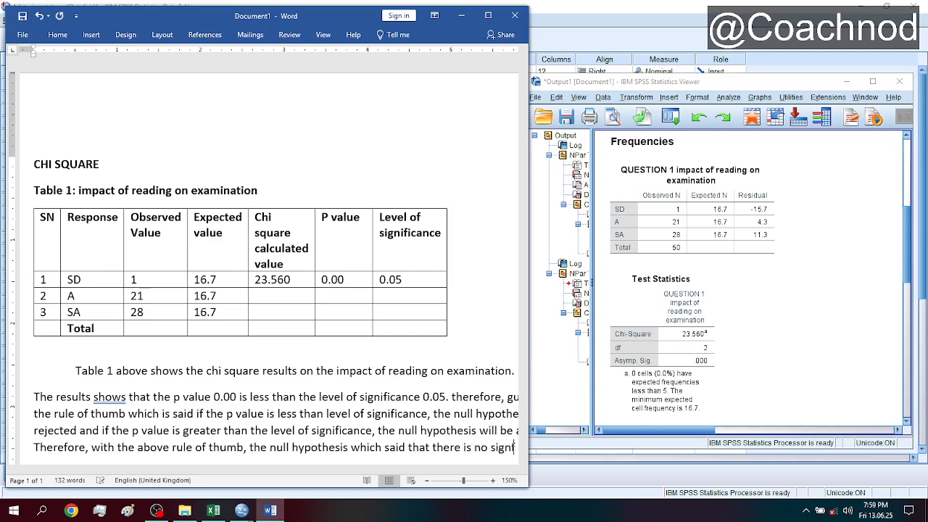
{"action": "type", "text": "ficance"}
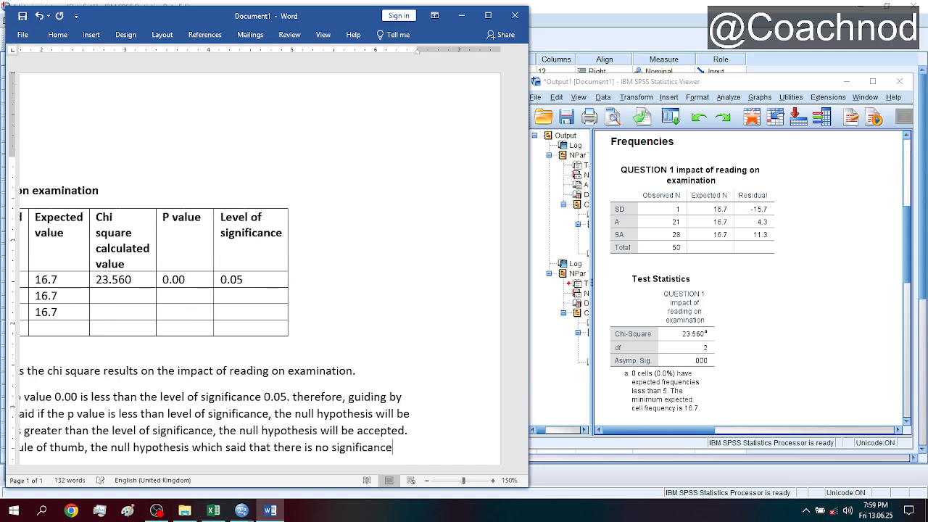
- Add the hypothesis wording "which said that there is no significant impact of"
{"action": "key", "text": "BackSpace"}
{"action": "key", "text": "BackSpace"}
{"action": "type", "text": "t impac"}
{"action": "type", "text": "t of "}
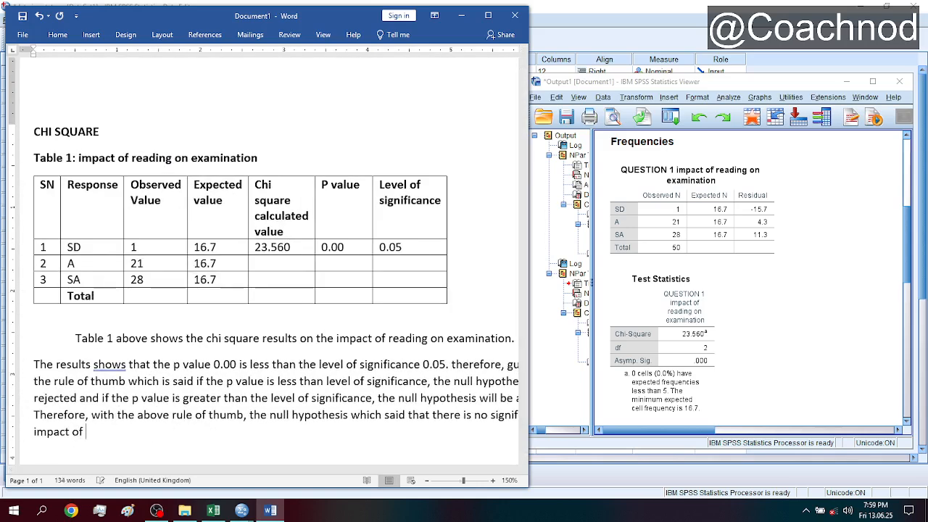
{"action": "type", "text": "reading on examo"}
- Finish the decision sentence with "reading on examination will be rejected."
{"action": "key", "text": "BackSpace"}
{"action": "key", "text": "BackSpace"}
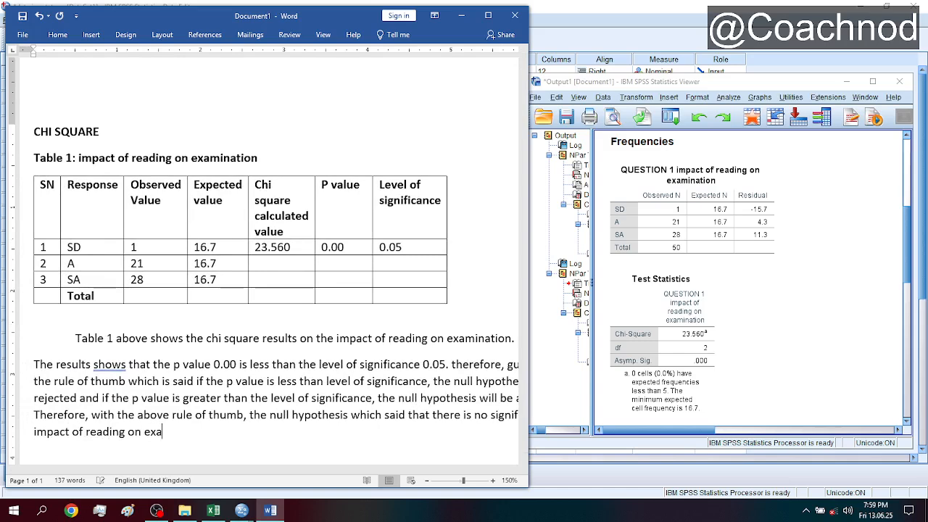
{"action": "type", "text": "mination will be"}
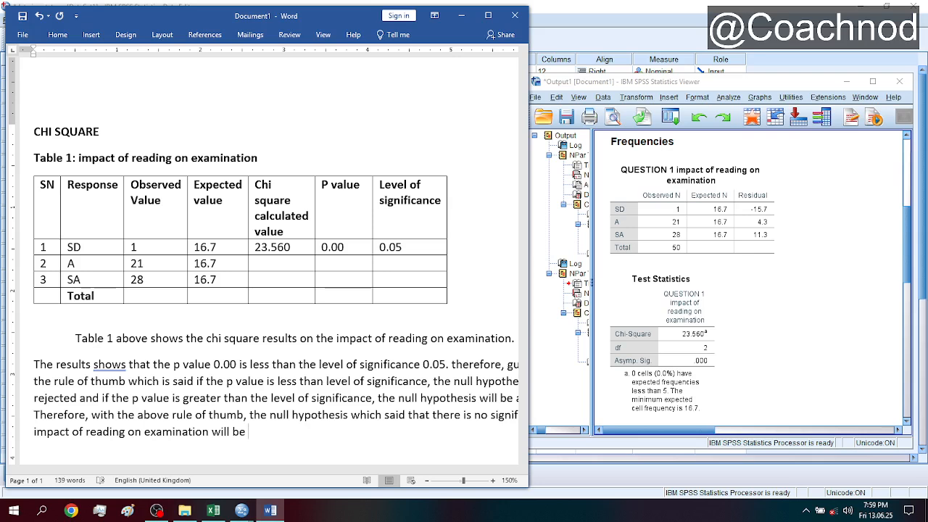
{"action": "type", "text": "rejected."}
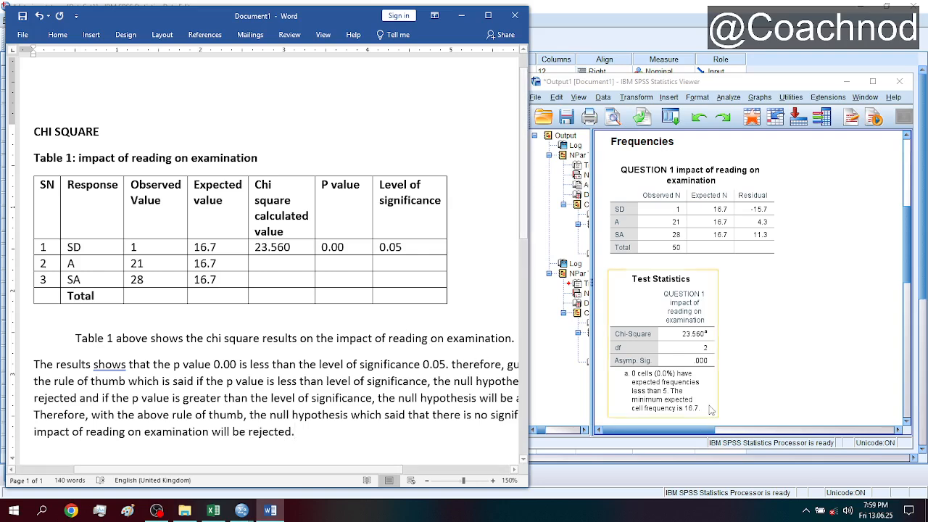
- Widen the document window and start a new line under the CHI SQUARE heading with "Ho: There is no significant impact"
{"action": "left_click_drag", "start_coordinate": [533, 352], "coordinate": [583, 357]}
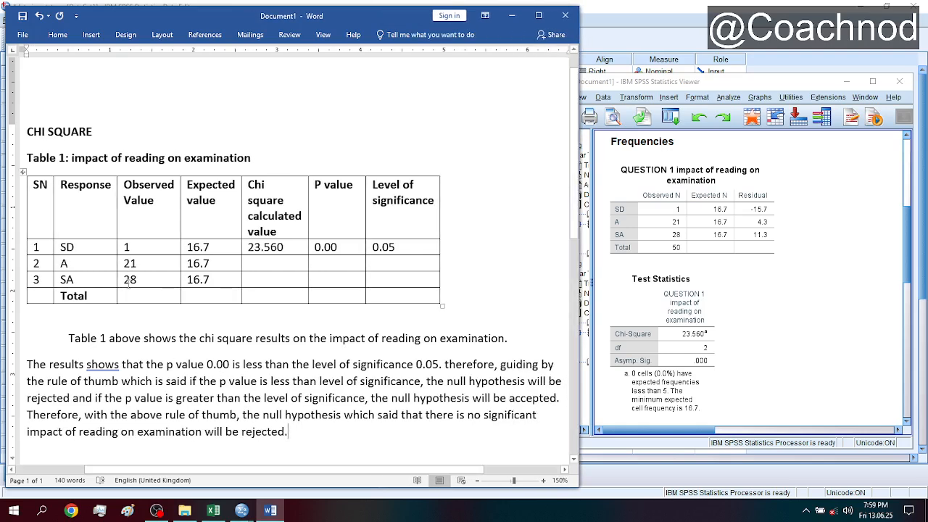
{"action": "left_click", "coordinate": [146, 121]}
{"action": "key", "text": "Return"}
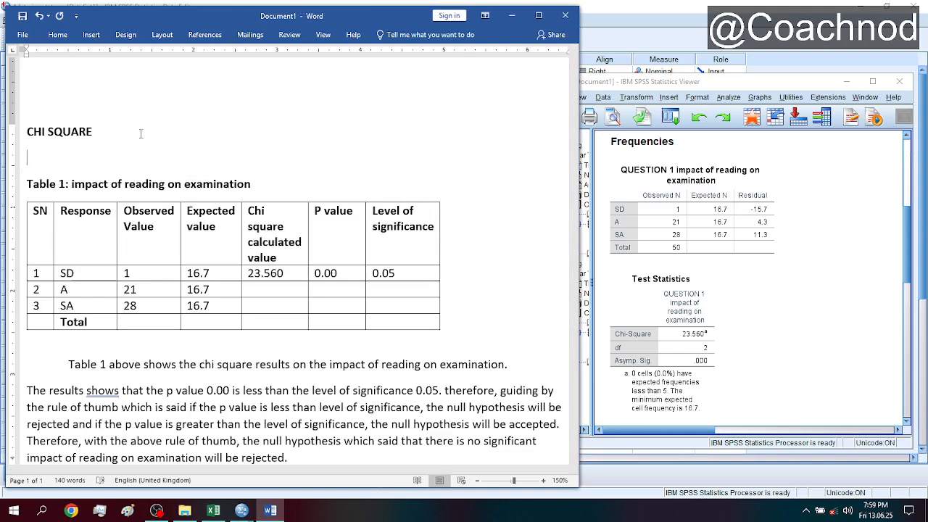
{"action": "type", "text": "Ho: There is no sign"}
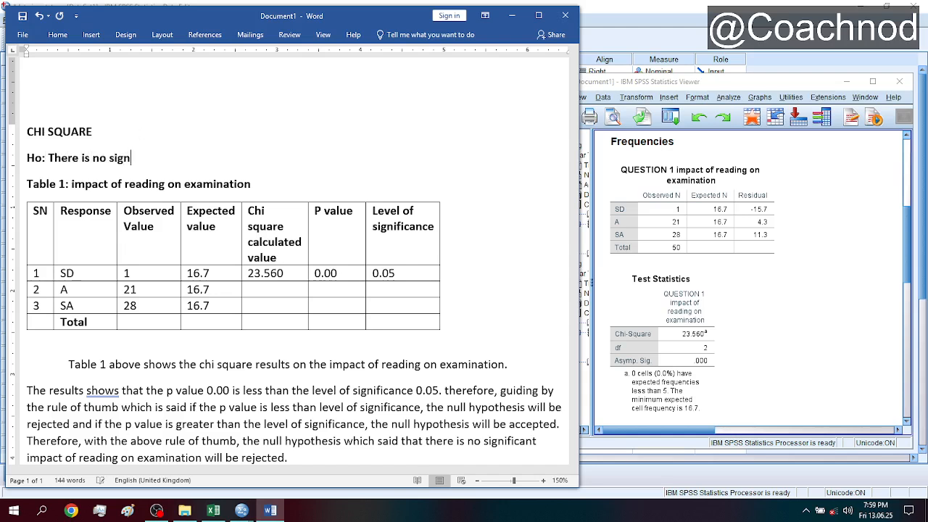
{"action": "type", "text": "ificance"}
{"action": "key", "text": "BackSpace"}
{"action": "key", "text": "BackSpace"}
{"action": "type", "text": "t impact "}
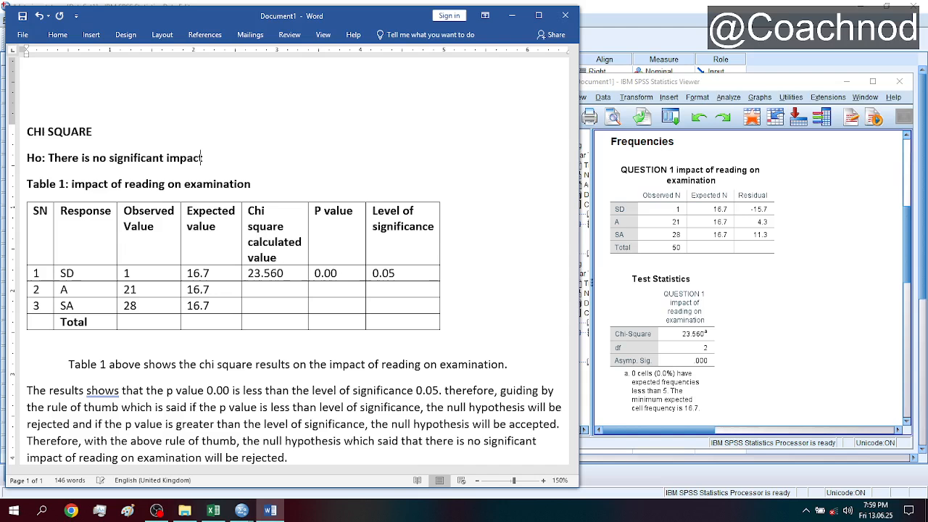
{"action": "type", "text": "of readin"}
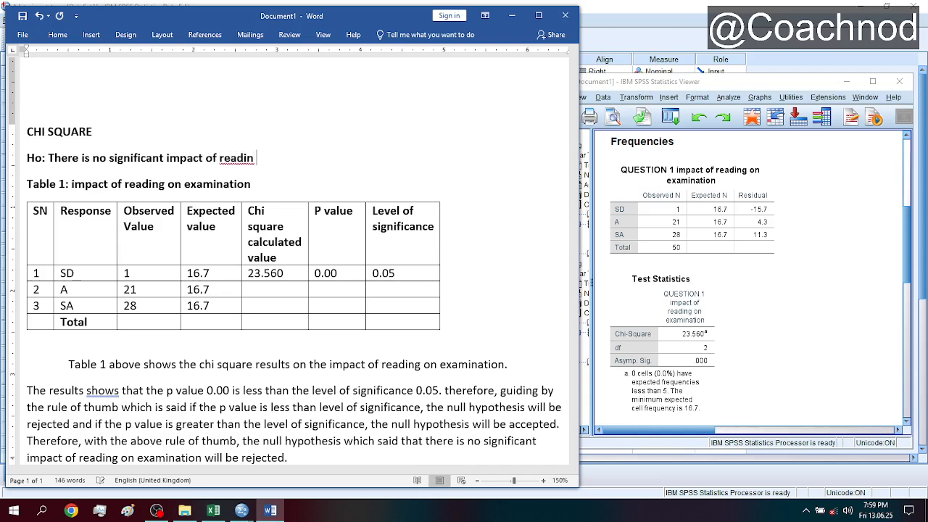
{"action": "type", "text": "g on examination"}
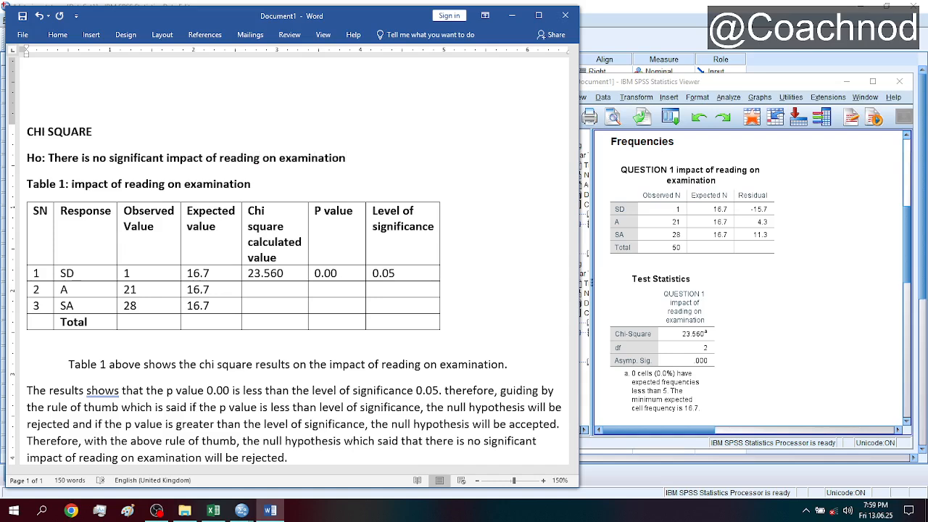
{"action": "type", "text": " among studenmts"}
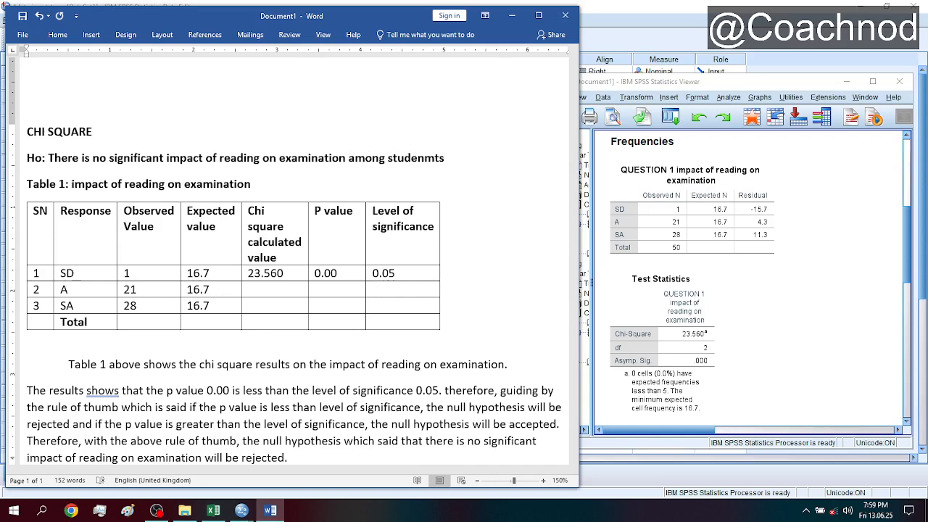
- Complete the null hypothesis line with "of reading on examination among students"
{"action": "key", "text": "BackSpace"}
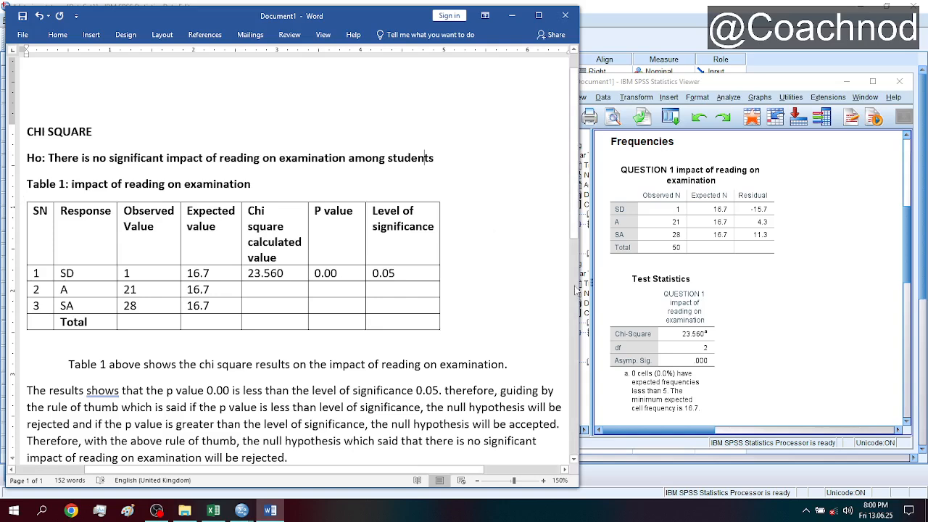
- Compare the P value with the level of significance in the table's SD row
{"action": "scroll", "coordinate": [575, 246], "scroll_direction": "down", "scroll_amount": 1}
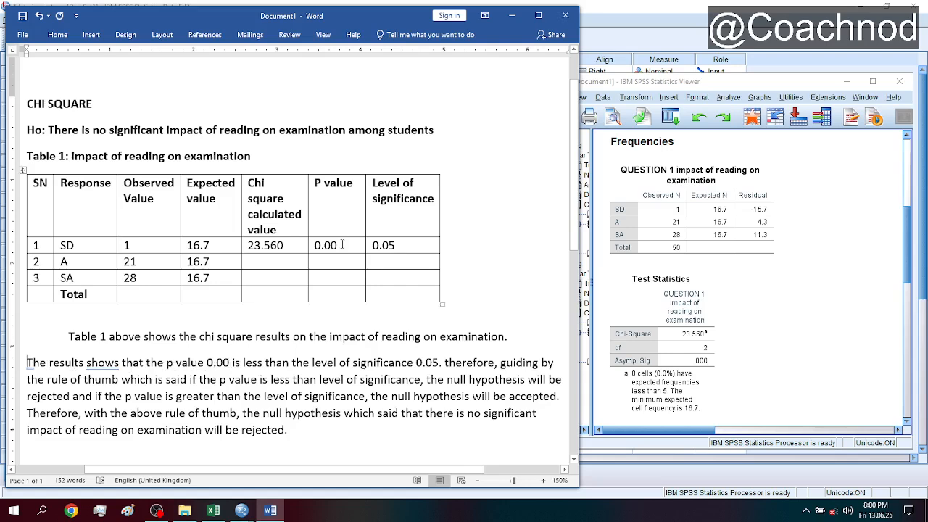
{"action": "left_click_drag", "start_coordinate": [341, 245], "coordinate": [314, 246]}
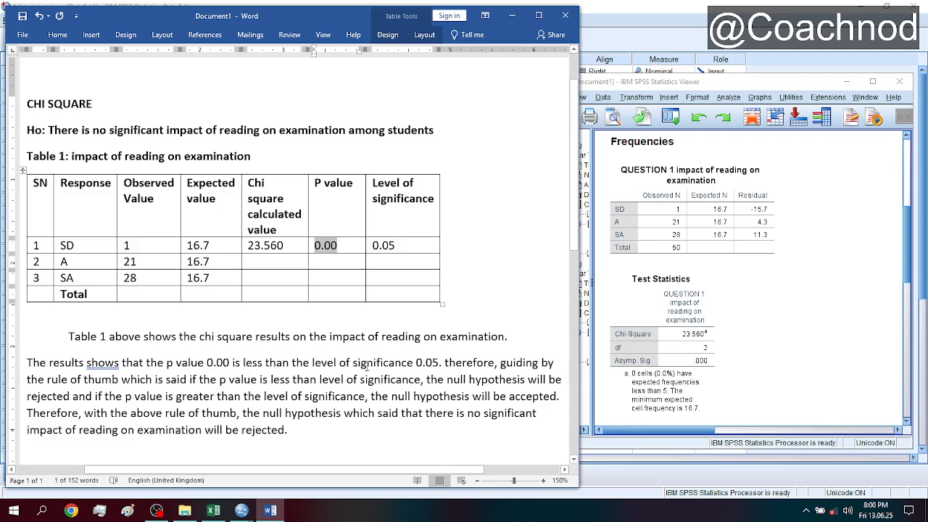
{"action": "left_click_drag", "start_coordinate": [396, 246], "coordinate": [373, 246]}
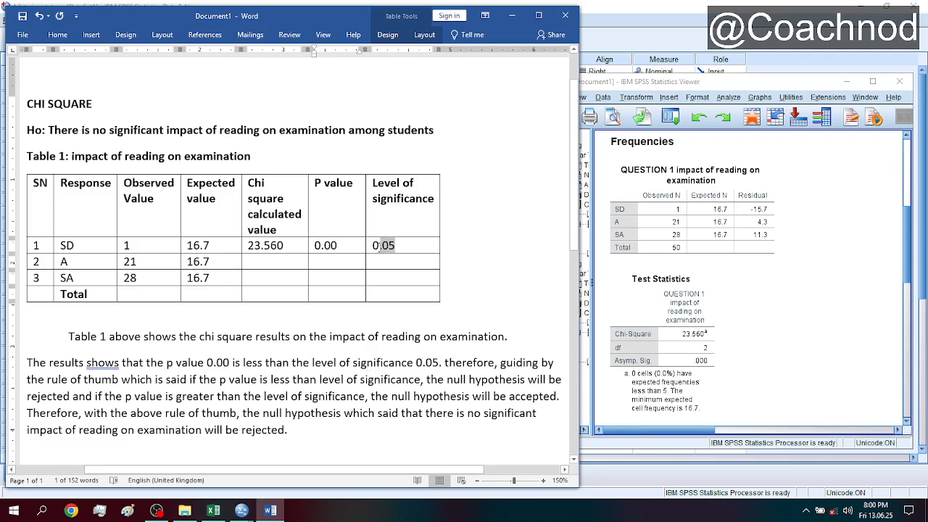
{"action": "left_click", "coordinate": [439, 337]}
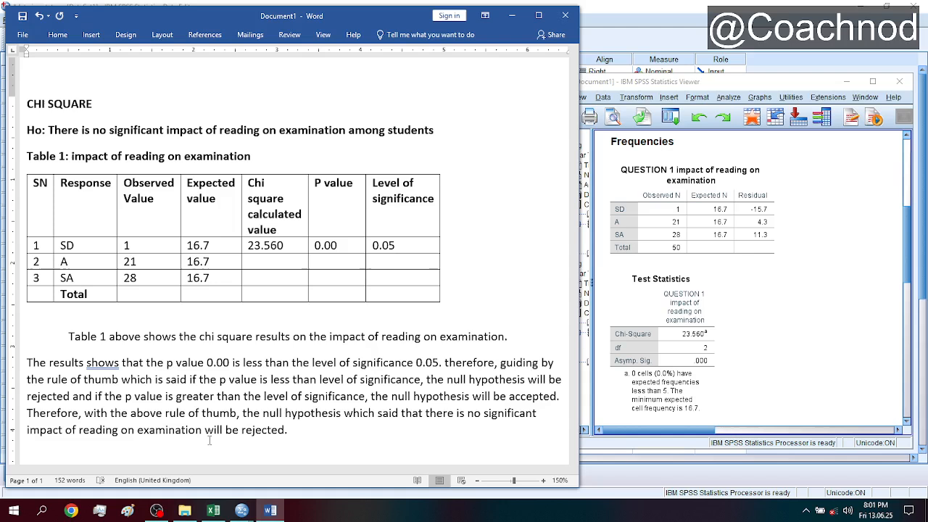
- Bold the interpretation text from "rule of thumb which is said" through "greater than the level of significance,"
{"action": "left_click_drag", "start_coordinate": [49, 377], "coordinate": [369, 408]}
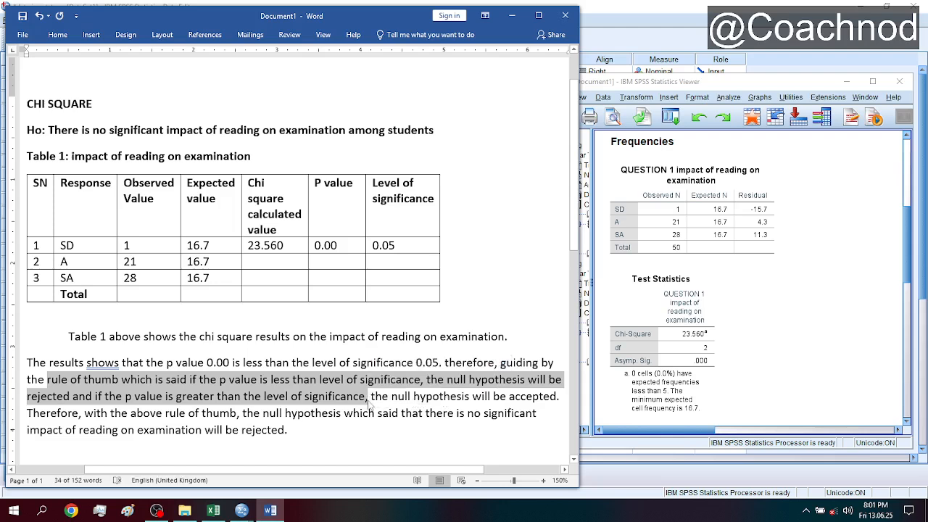
{"action": "key", "text": "ctrl+b"}
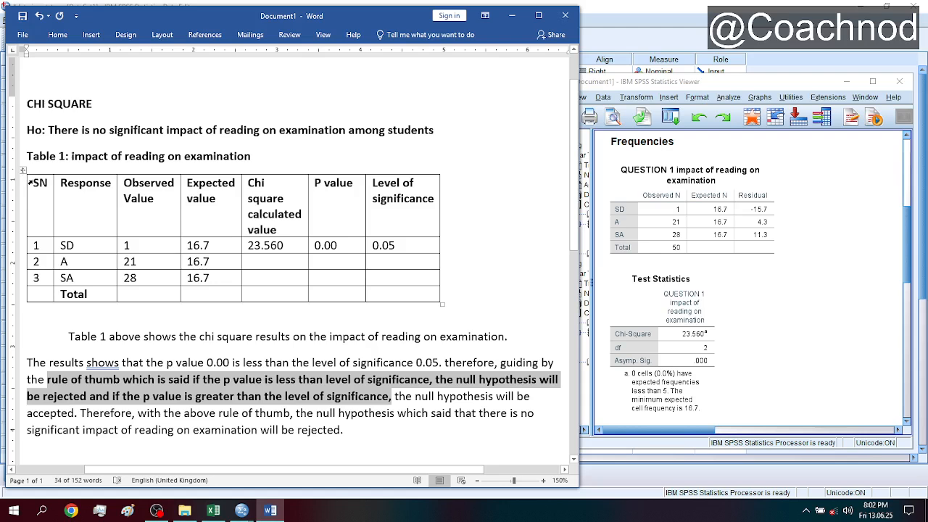
- Review Table 1's column headings and its SD, A and SA response rows
{"action": "left_click_drag", "start_coordinate": [29, 180], "coordinate": [345, 233]}
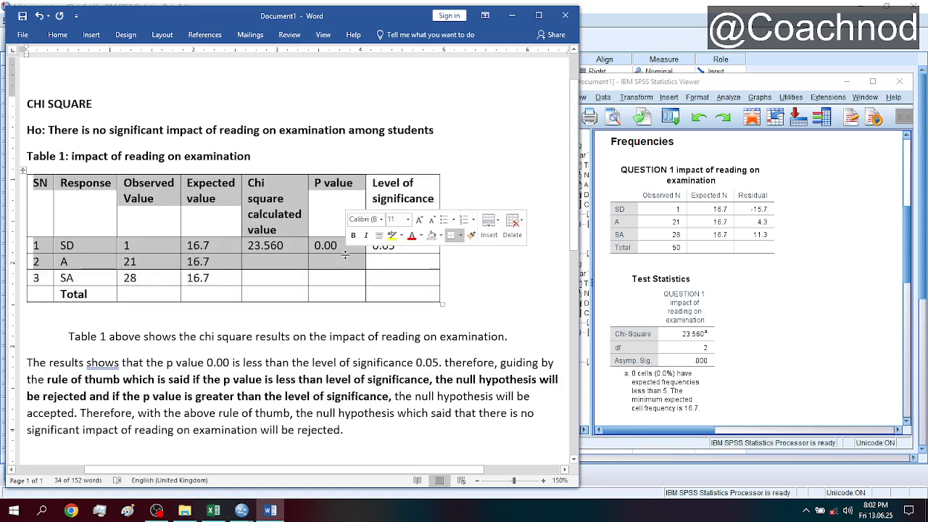
{"action": "left_click", "coordinate": [75, 247]}
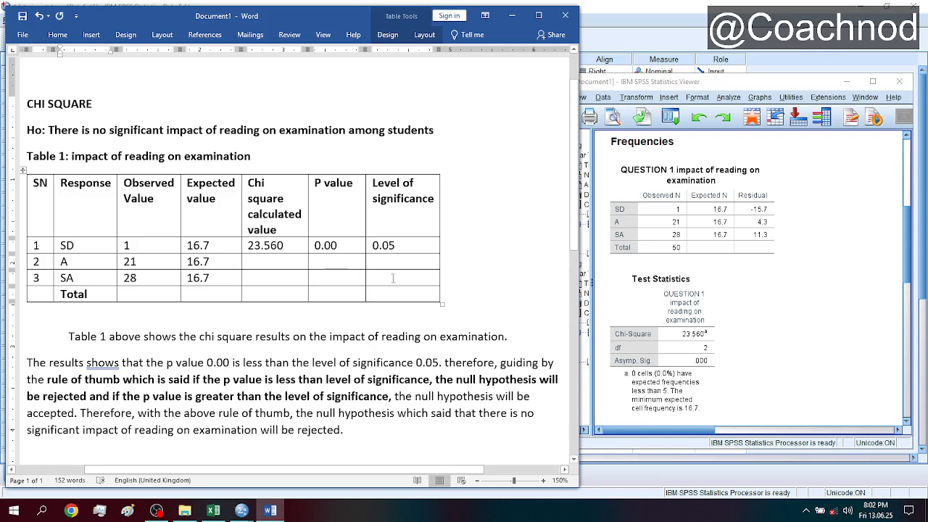
{"action": "mouse_move", "coordinate": [396, 278]}
{"action": "left_mouse_down"}
{"action": "mouse_move", "coordinate": [109, 263]}
{"action": "mouse_move", "coordinate": [73, 250]}
{"action": "left_mouse_up"}
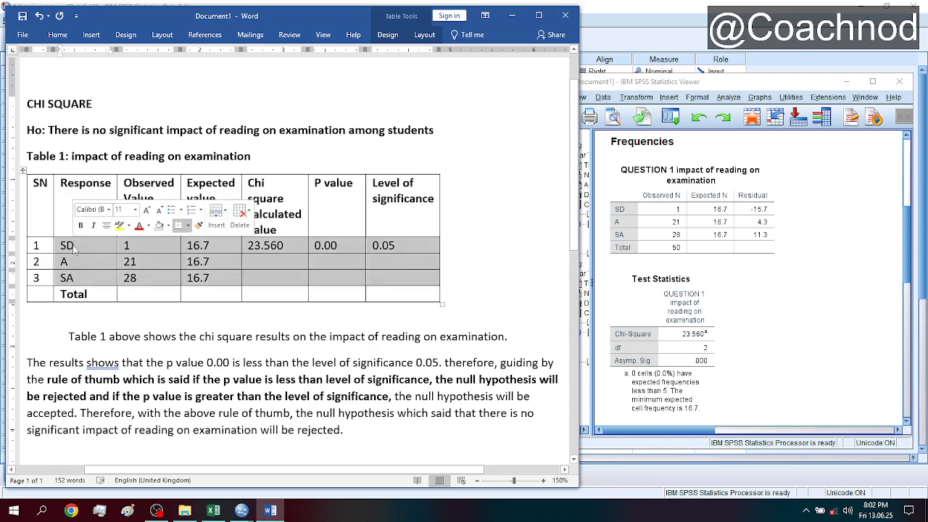
{"action": "left_click", "coordinate": [87, 182]}
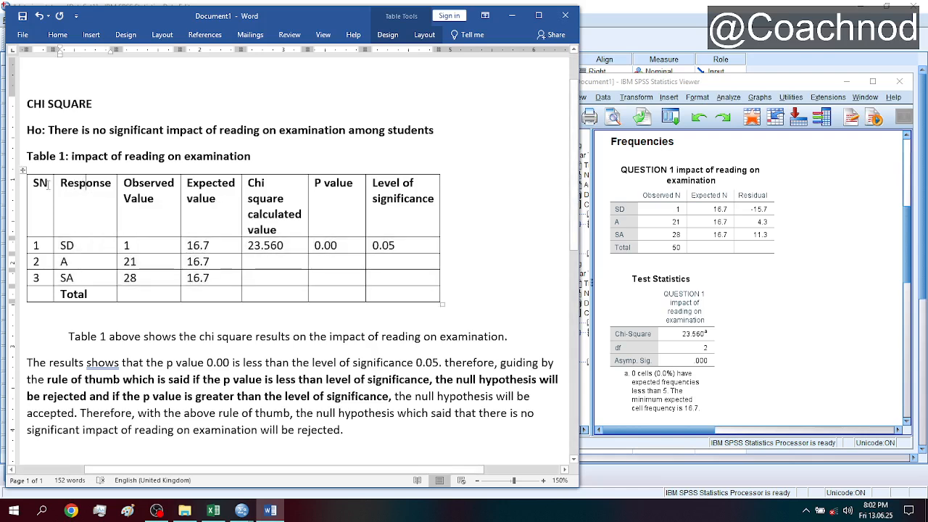
{"action": "left_click_drag", "start_coordinate": [59, 186], "coordinate": [403, 210]}
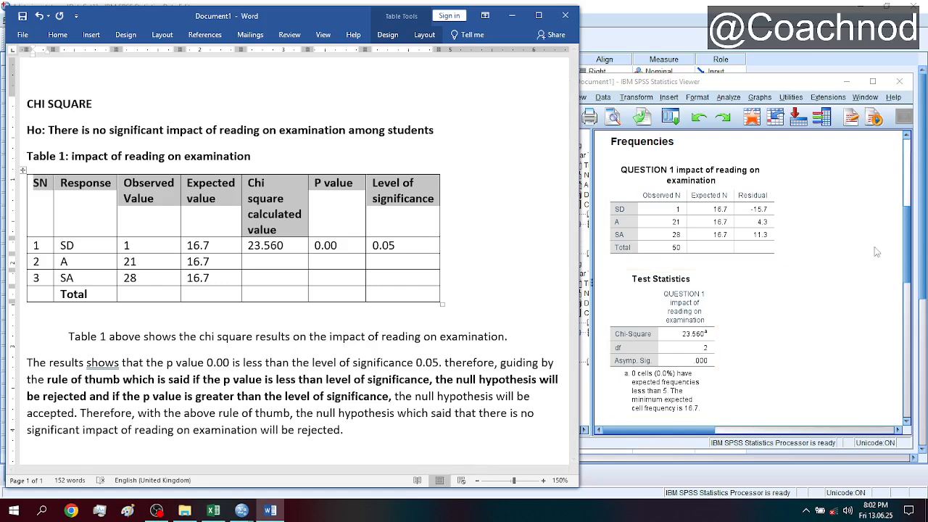
- Switch to the SPSS output viewer and examine the chi-square results for Section C, influence of social media on students performance
{"action": "left_click_drag", "start_coordinate": [906, 250], "coordinate": [906, 462]}
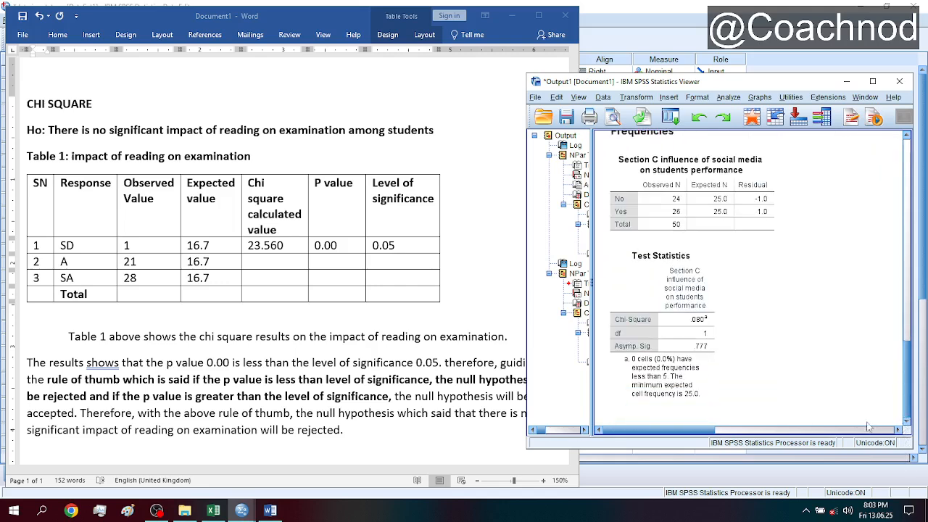
{"action": "scroll", "coordinate": [907, 399], "scroll_direction": "up", "scroll_amount": 1}
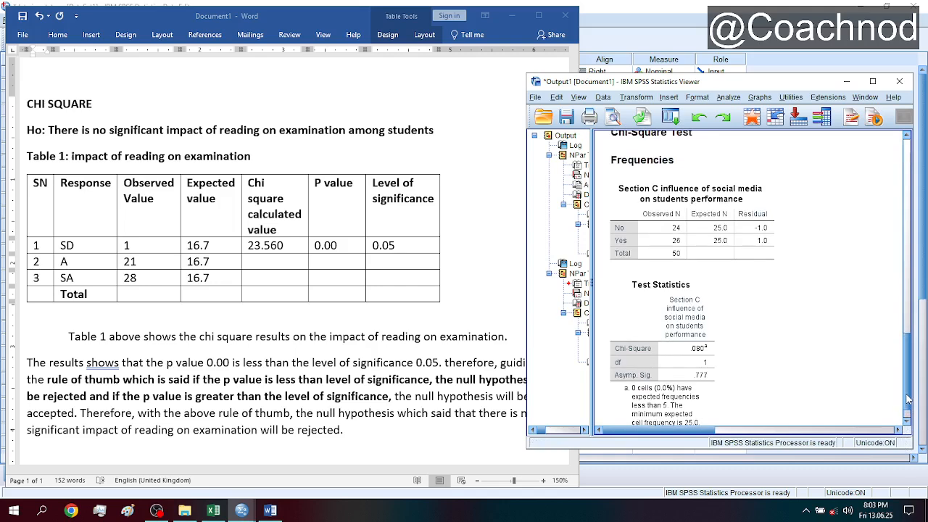
{"action": "scroll", "coordinate": [908, 399], "scroll_direction": "down", "scroll_amount": 1}
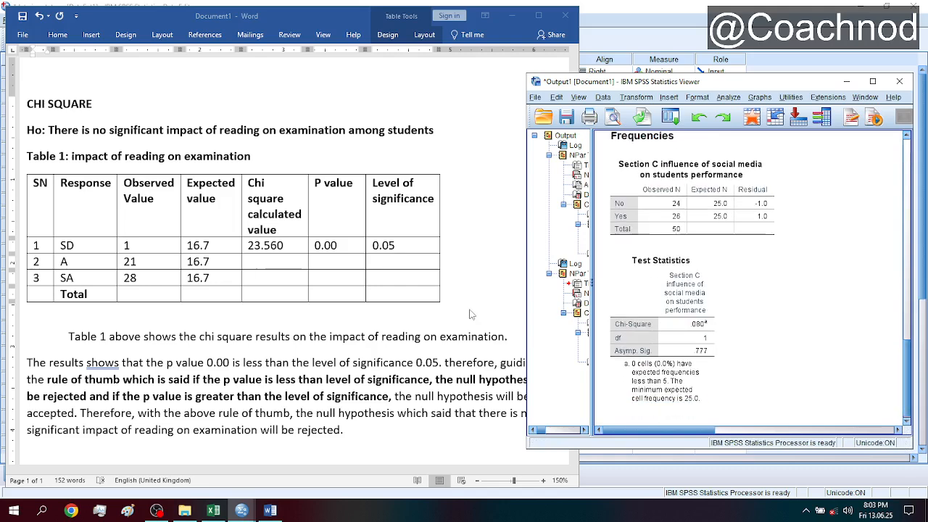